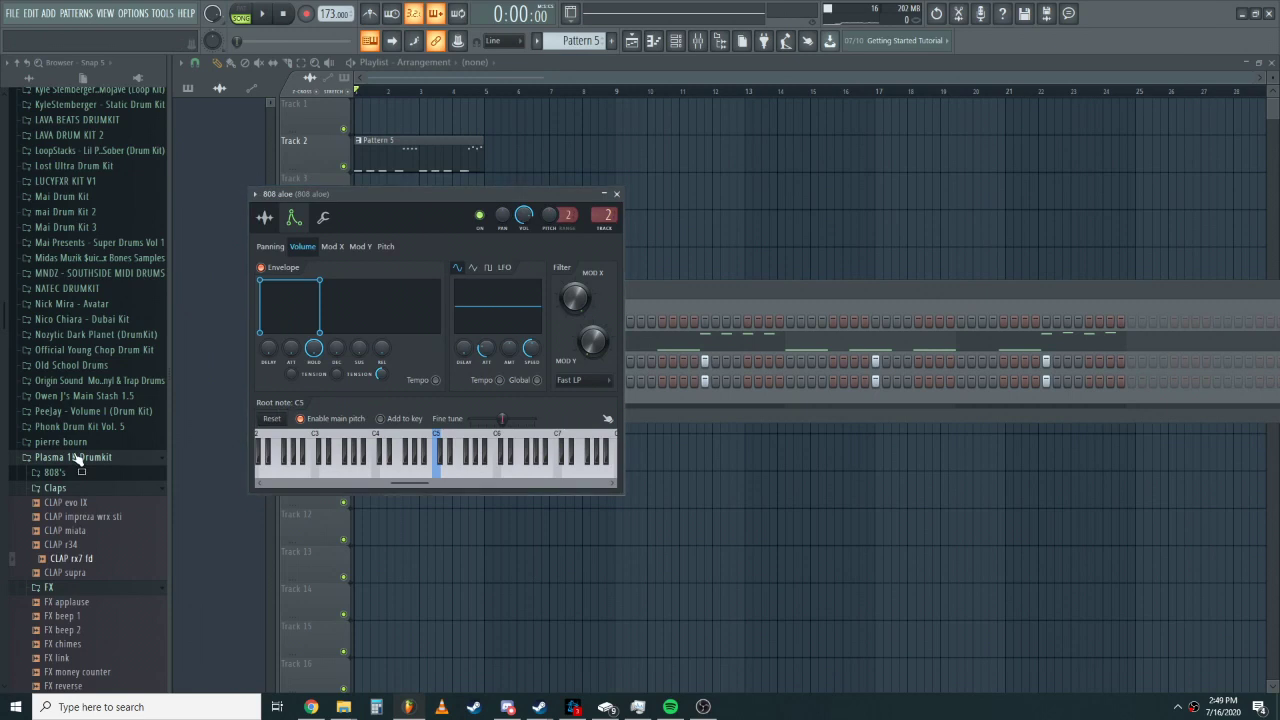
# Review the 808 aloe channel's sample and miscellaneous settings and open its notes in the piano roll.
pyautogui.click(278, 228)
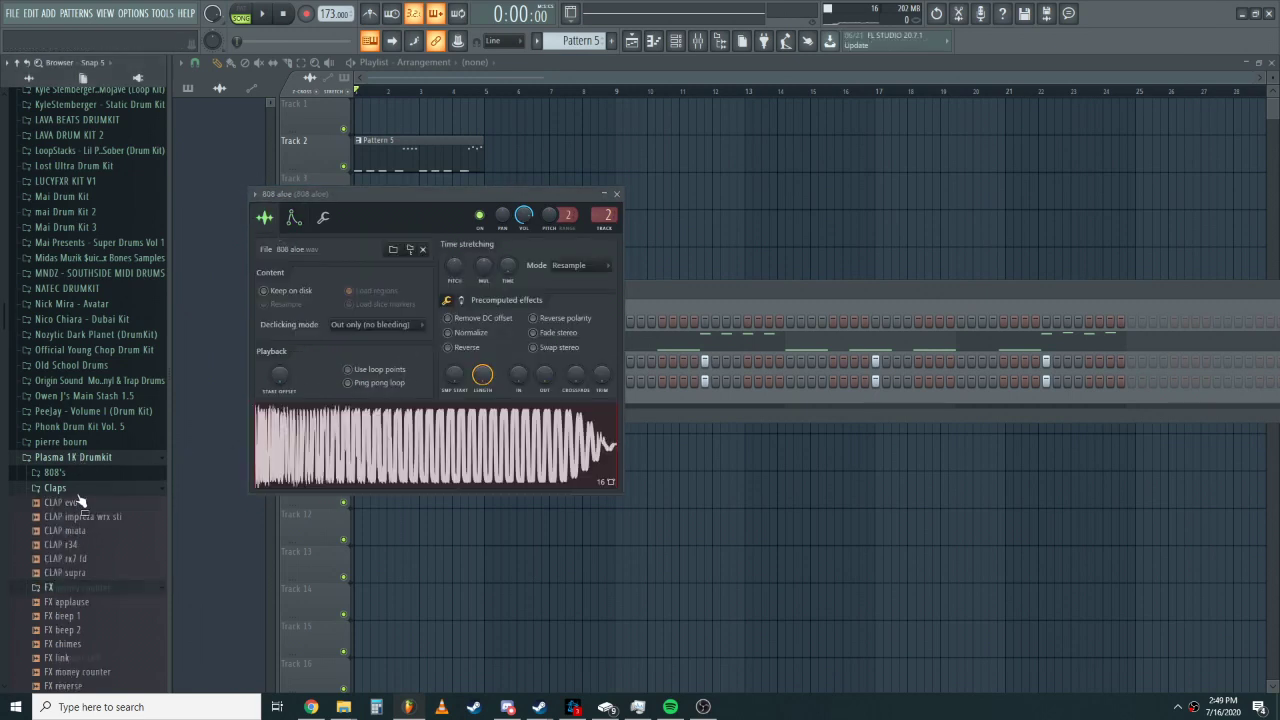
pyautogui.click(76, 493)
pyautogui.click(325, 218)
pyautogui.click(266, 219)
pyautogui.rightClick(346, 423)
pyautogui.click(616, 195)
pyautogui.rightClick(391, 343)
pyautogui.click(465, 342)
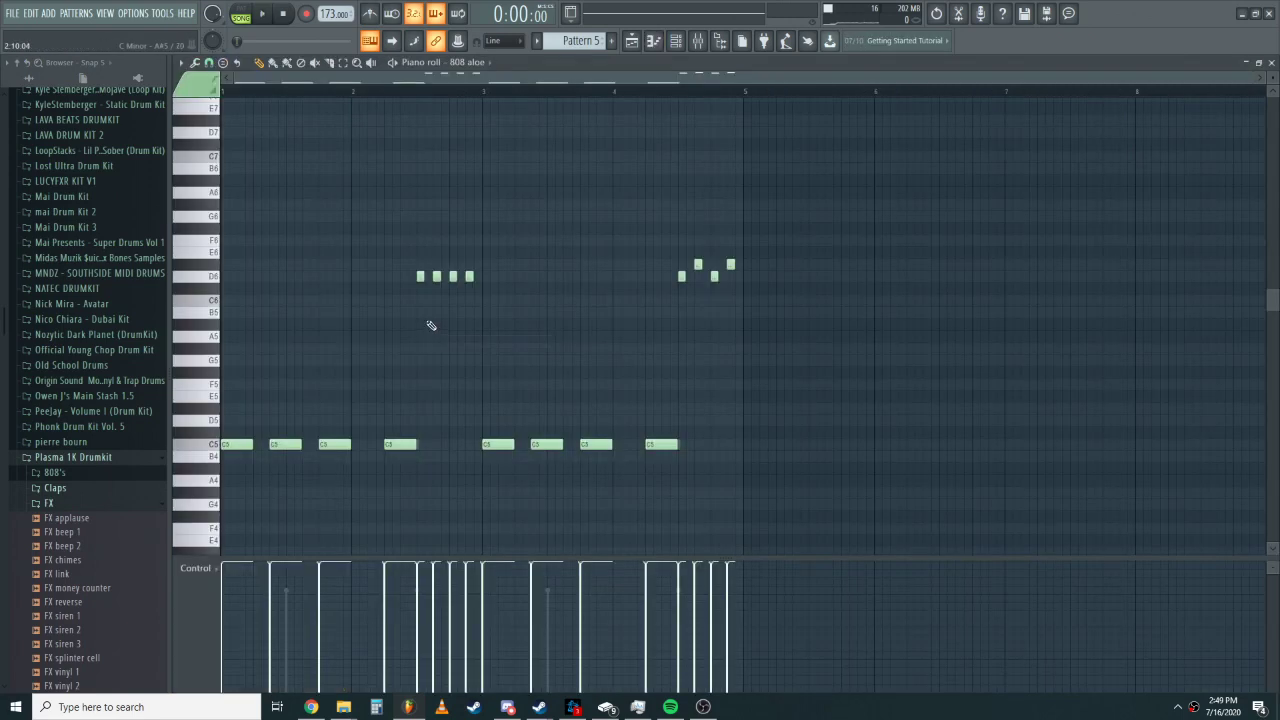
# Play back the 808 aloe pattern and compare its notes with the clap hits in the channel rack.
pyautogui.press('space')
pyautogui.press('space')
pyautogui.click(678, 43)
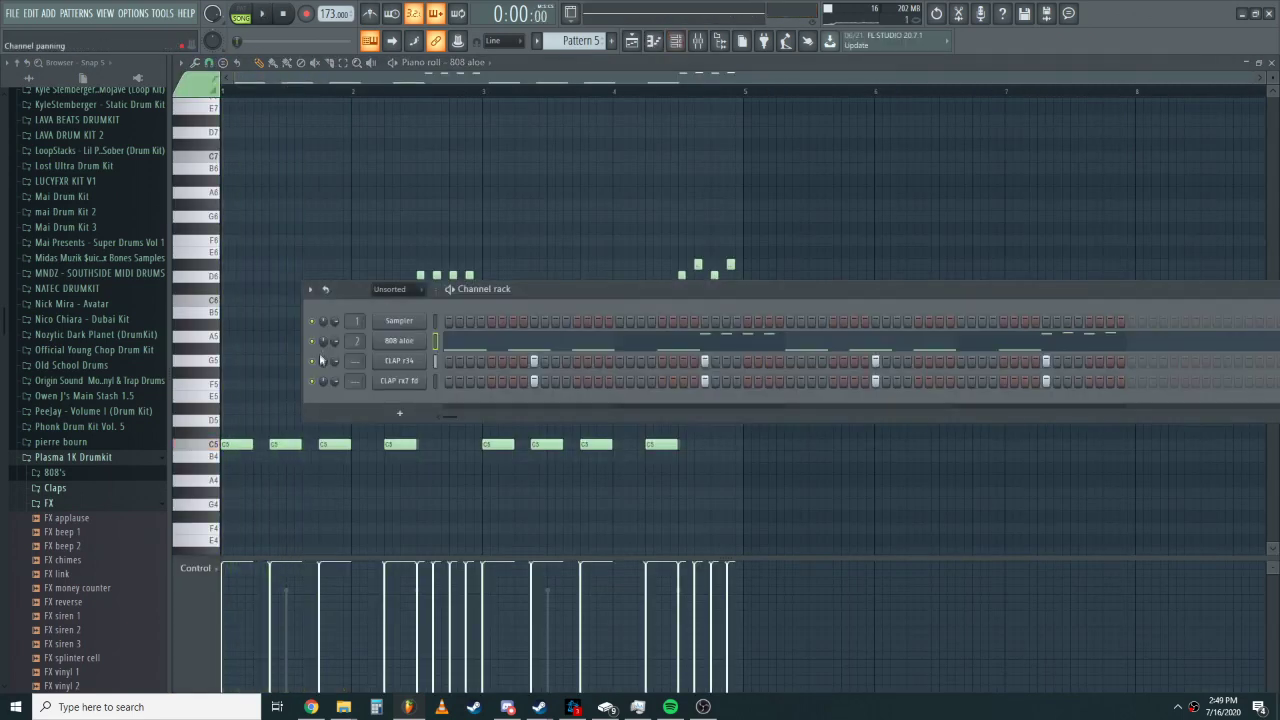
pyautogui.press('space')
pyautogui.press('F6')
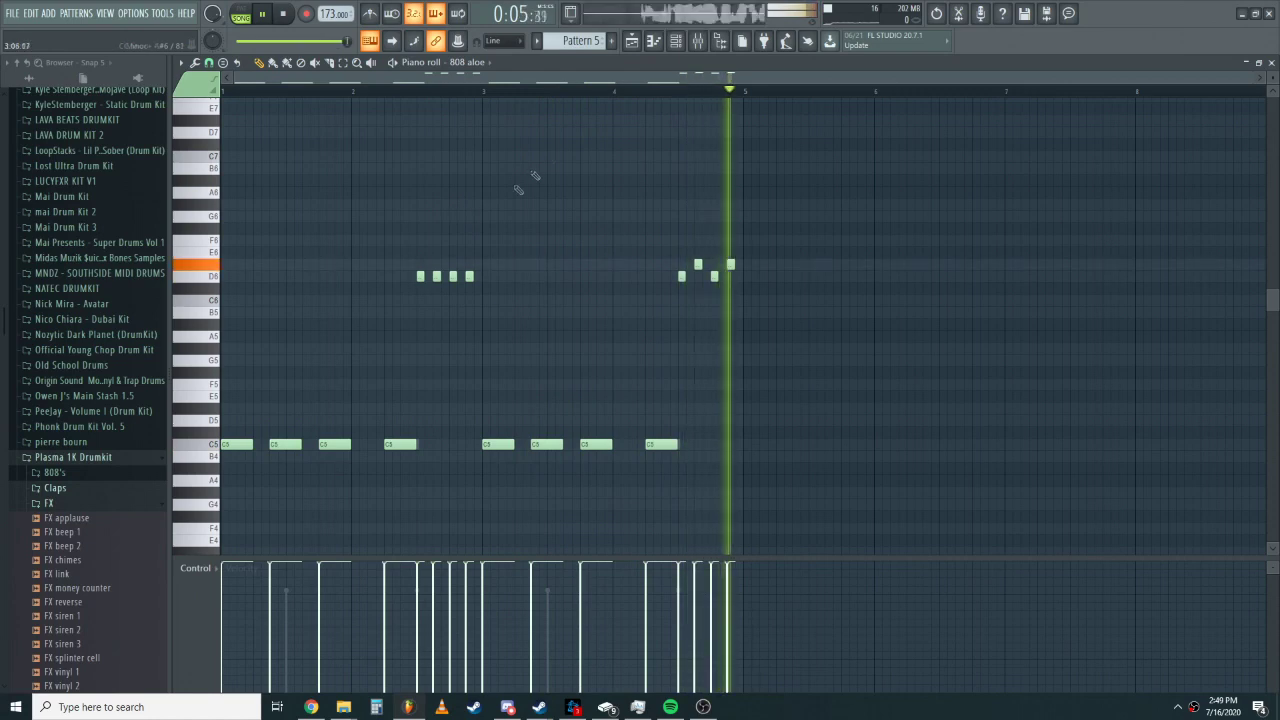
pyautogui.click(677, 48)
pyautogui.click(677, 48)
pyautogui.press('space')
# Try the two D#6 notes at the end of bar 4 at F#6 and play the pattern.
pyautogui.keyDown('ctrl'); pyautogui.click(208, 269); pyautogui.keyUp('ctrl')
pyautogui.press('space')
pyautogui.press('space')
pyautogui.hotkey('shift', 'Up')
pyautogui.press('space')
pyautogui.press('space')
pyautogui.press('space')
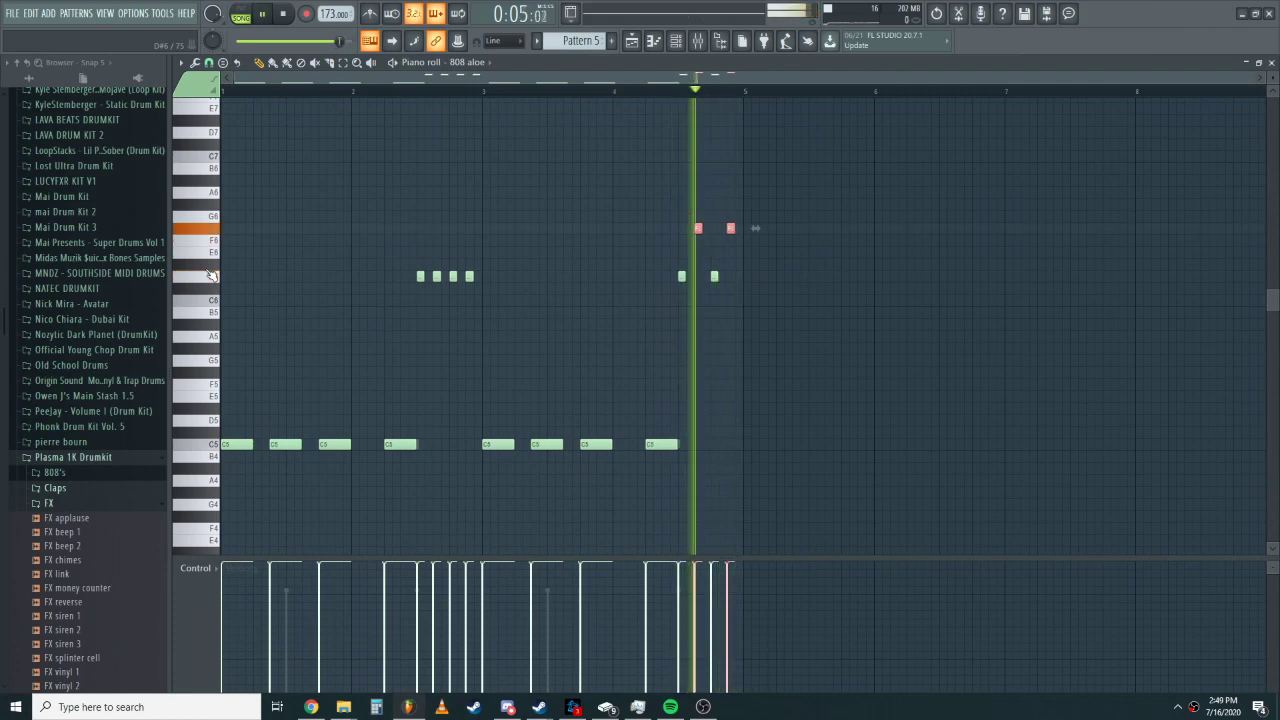
pyautogui.press('space')
# Try the same two notes at the end of bar 4 at C6 during playback.
pyautogui.click(768, 302)
pyautogui.moveTo(765, 295); pyautogui.dragTo(686, 297)
pyautogui.hotkey('shift', 'Left')
pyautogui.hotkey('shift', 'Right')
pyautogui.hotkey('shift', 'Down')
pyautogui.hotkey('ctrl', 'd')
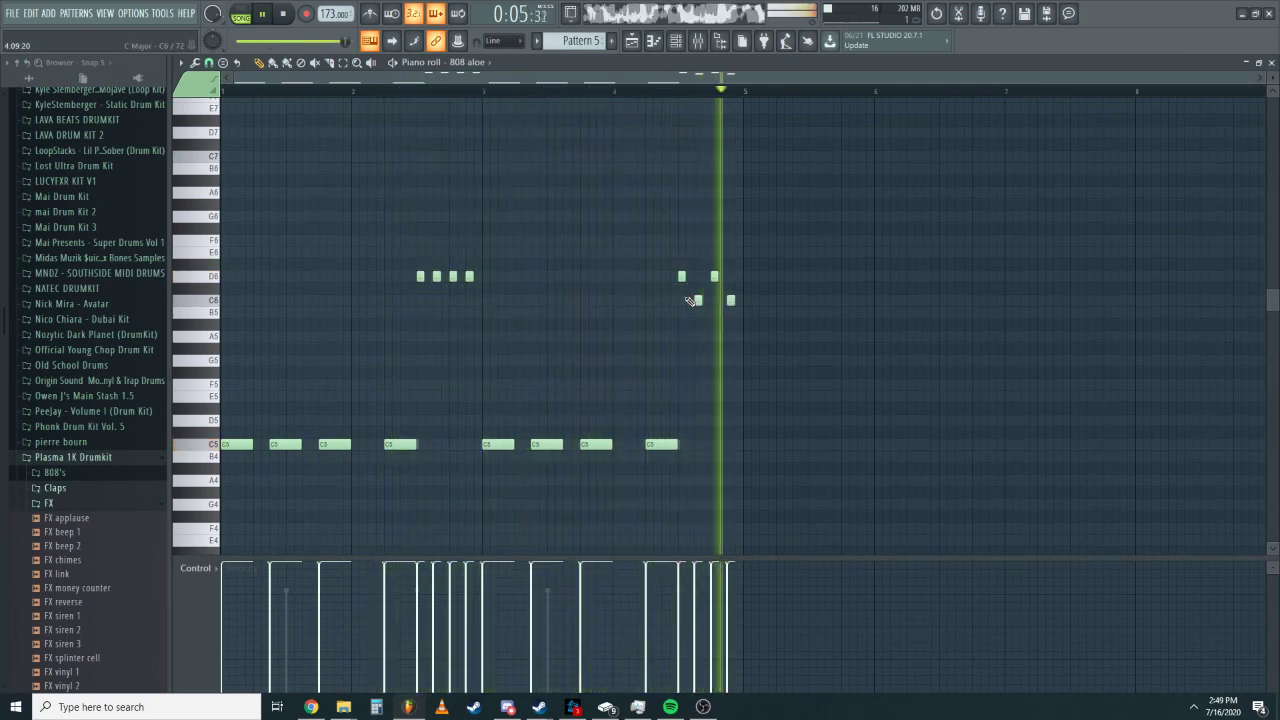
# Return the two moved notes at the end of bar 4 to D#6 and stop playback.
pyautogui.moveTo(758, 303); pyautogui.dragTo(681, 299)
pyautogui.hotkey('shift', 'Up')
pyautogui.hotkey('shift', 'Up')
pyautogui.hotkey('shift', 'Up')
pyautogui.press('space')
pyautogui.keyDown('ctrl'); pyautogui.click(648, 189); pyautogui.keyUp('ctrl')
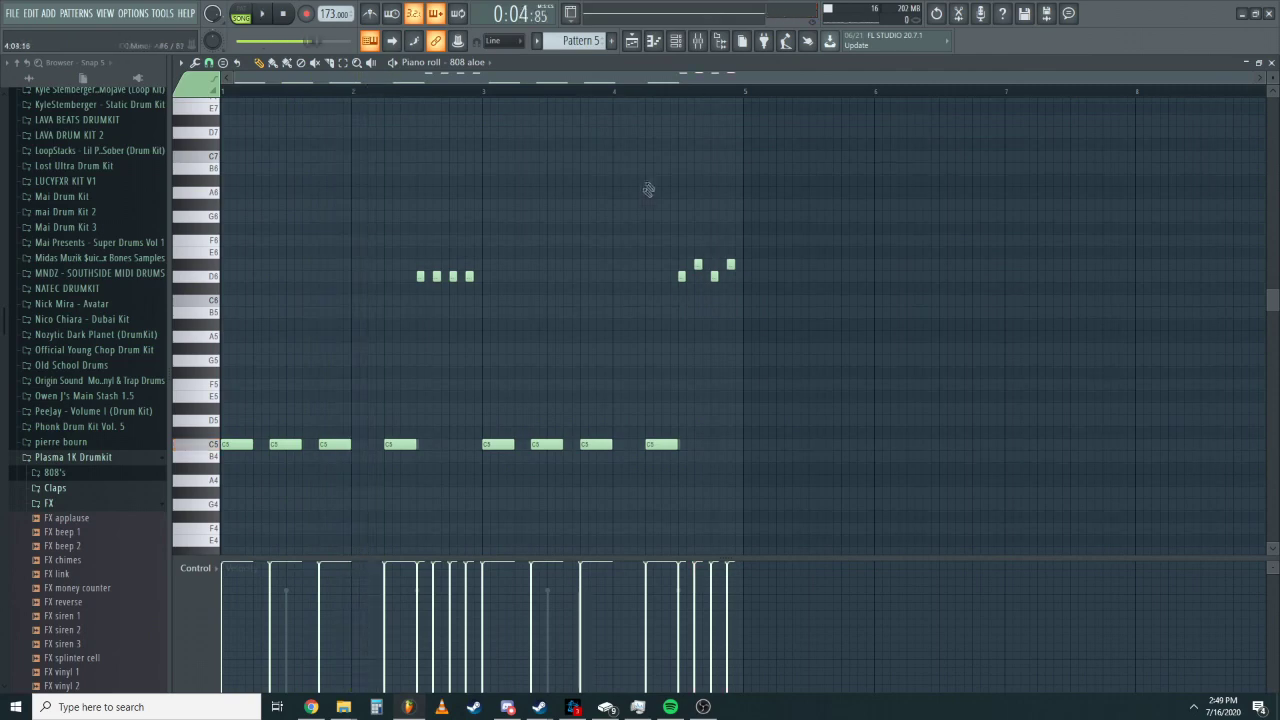
# Inspect the CLAP r34 and CLAP rx7 fd samples and play the pattern.
pyautogui.click(677, 45)
pyautogui.click(390, 361)
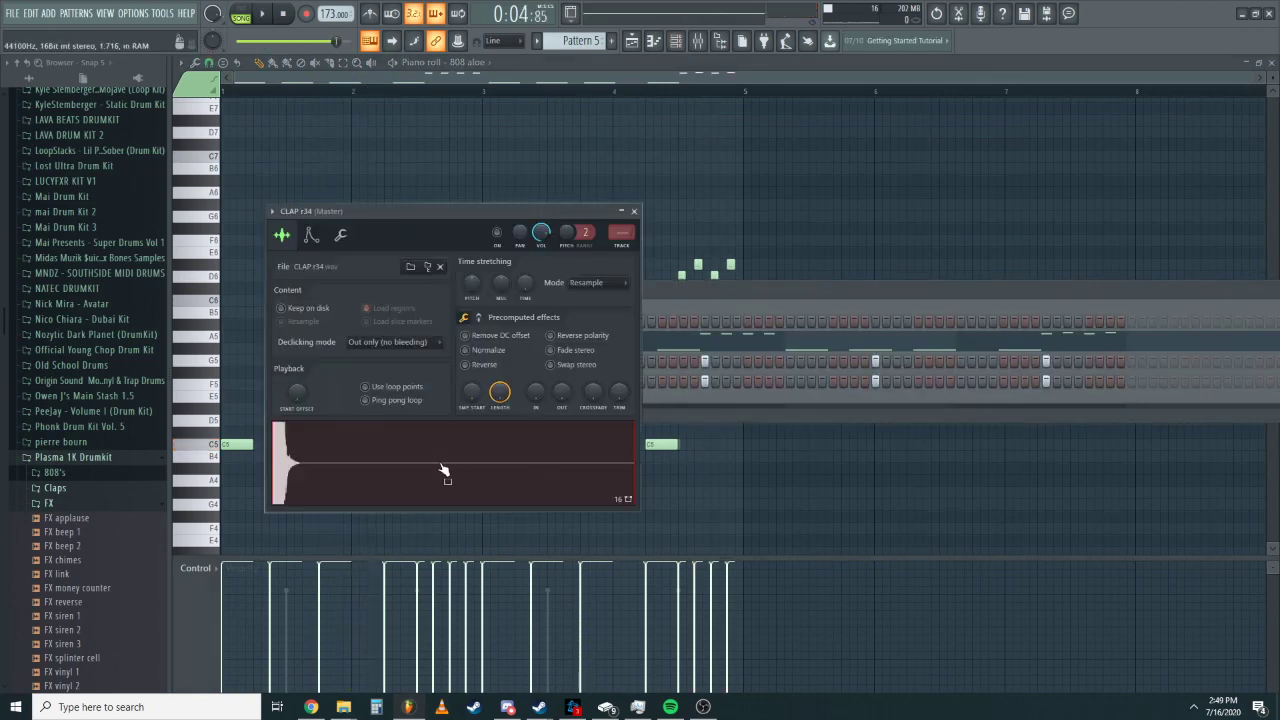
pyautogui.click(633, 211)
pyautogui.click(420, 383)
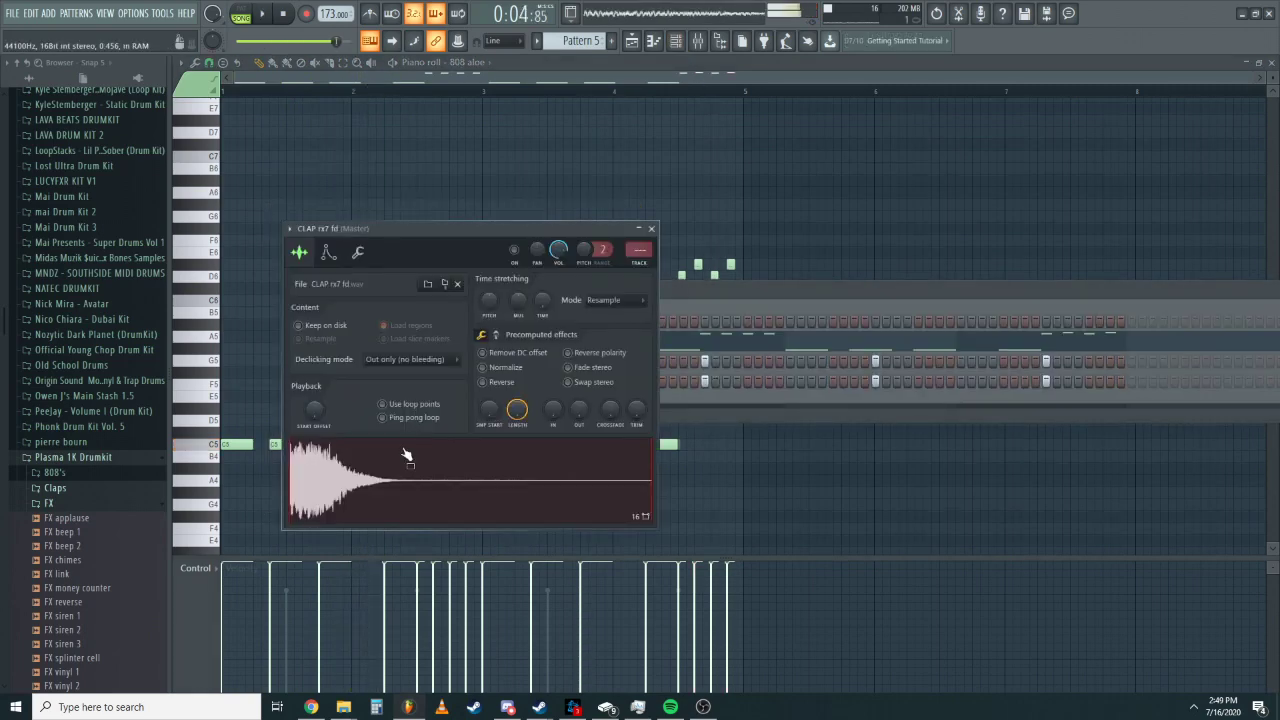
pyautogui.click(651, 228)
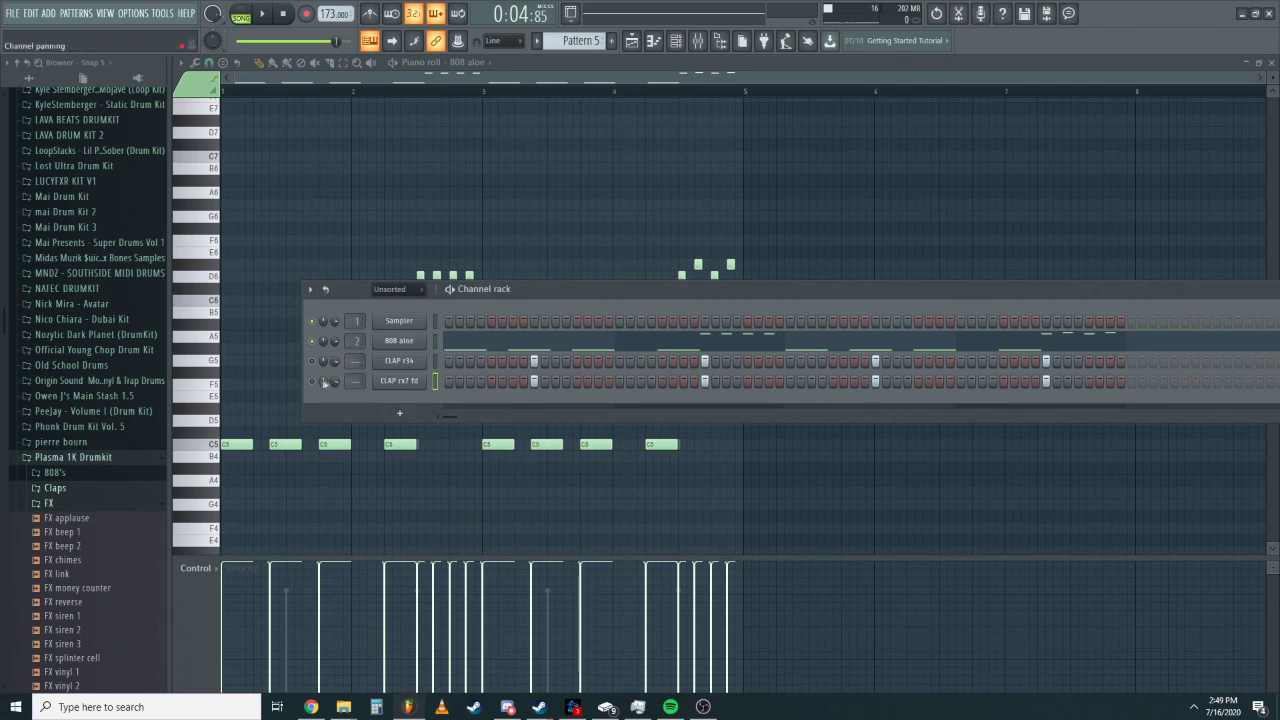
pyautogui.press('space')
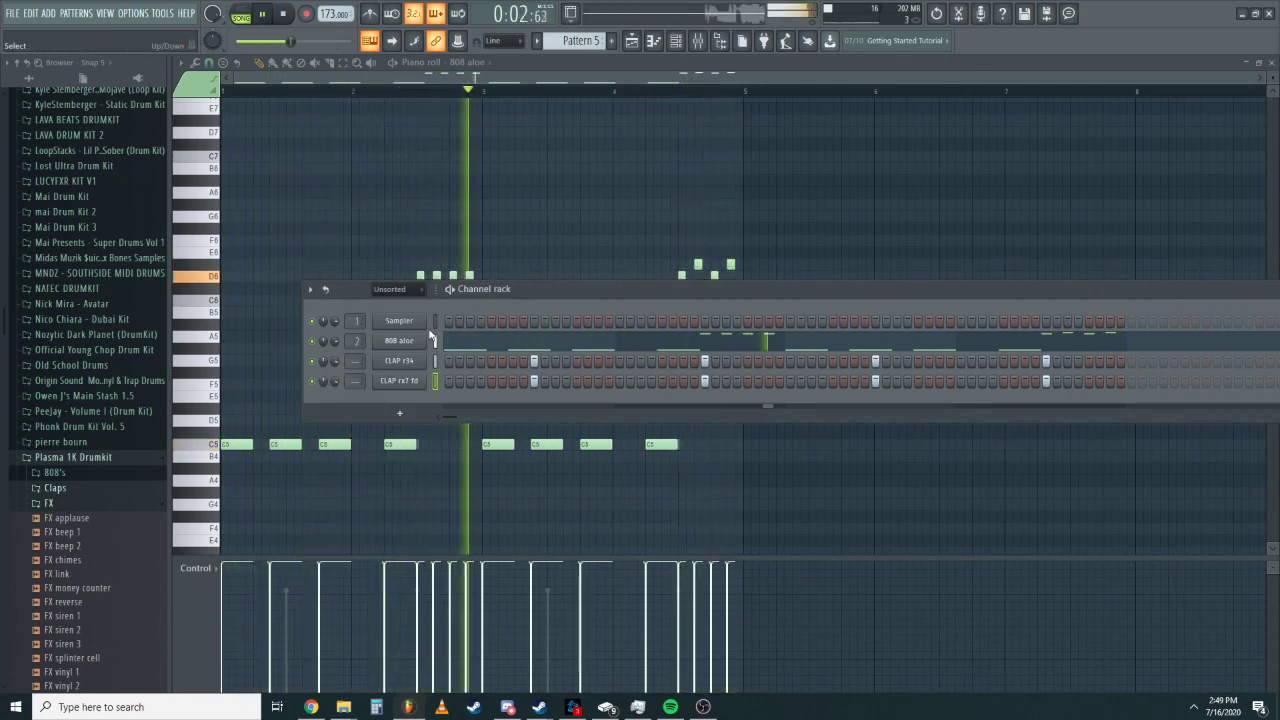
# Add KICK tentacles from the Plasma 1K Drumkit's Kicks folder as a channel above 808 aloe and raise its volume multiplier.
pyautogui.click(62, 505)
pyautogui.click(87, 536)
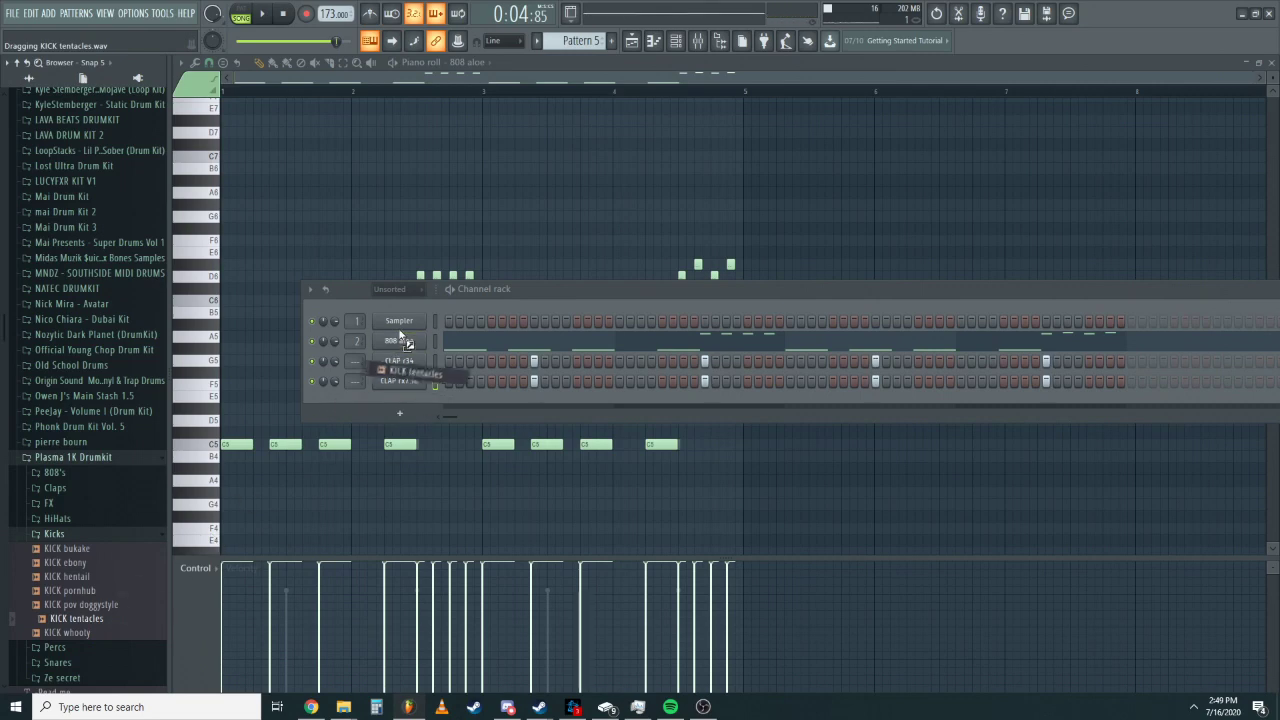
pyautogui.moveTo(400, 334); pyautogui.dragTo(396, 335)
pyautogui.click(375, 271)
pyautogui.click(317, 272)
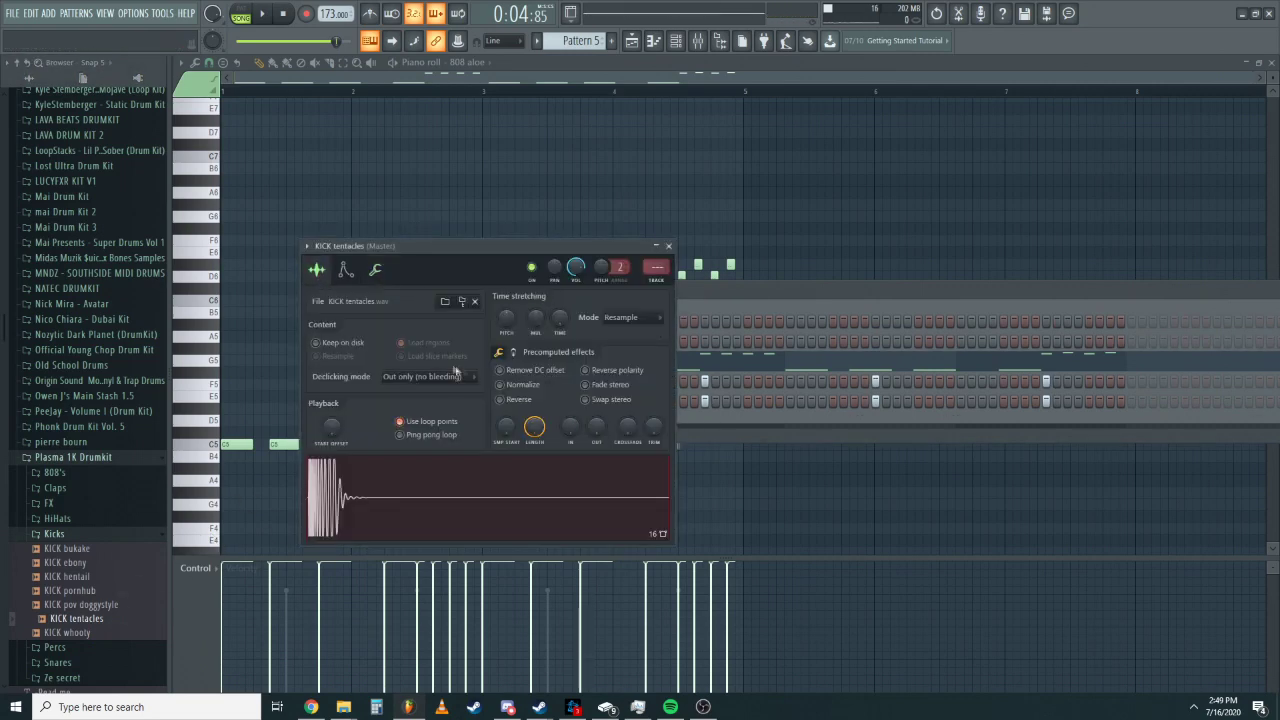
pyautogui.click(375, 270)
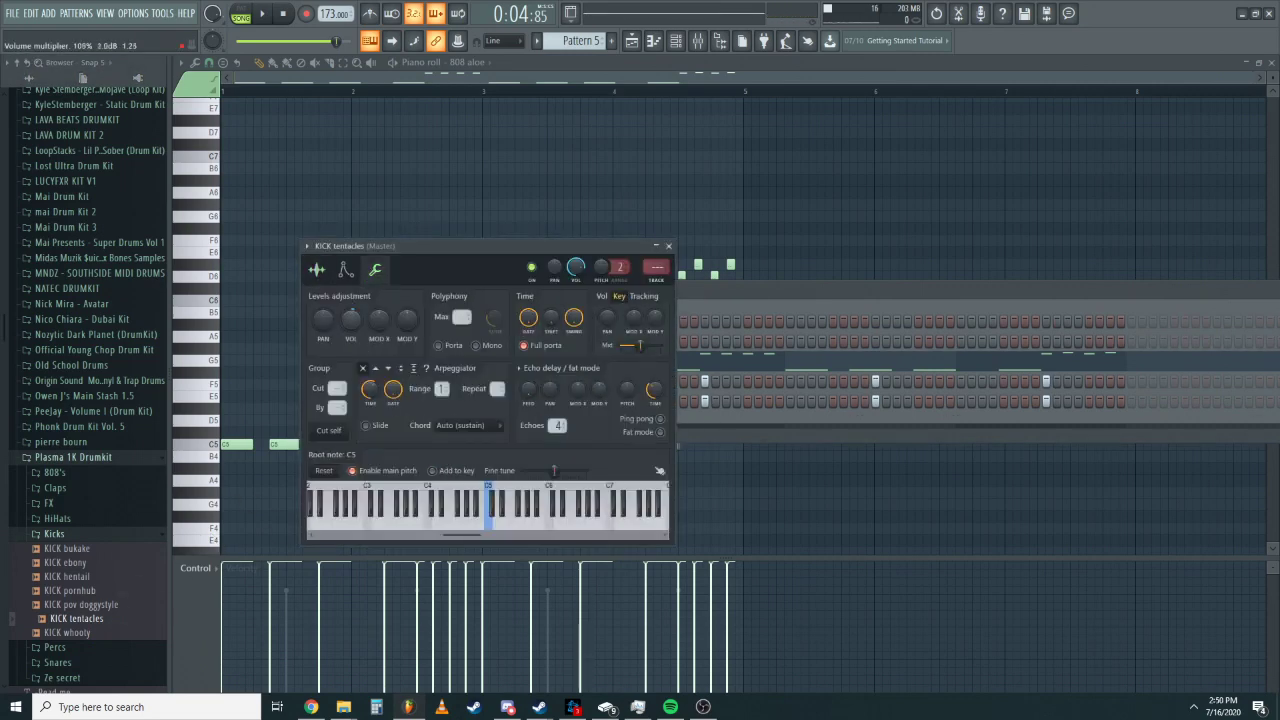
pyautogui.click(668, 245)
# Program KICK tentacles on steps 1, 7, 13, 21, 33, 39, 45 and 53 to follow the low 808 notes.
pyautogui.click(512, 341)
pyautogui.click(577, 341)
pyautogui.click(662, 341)
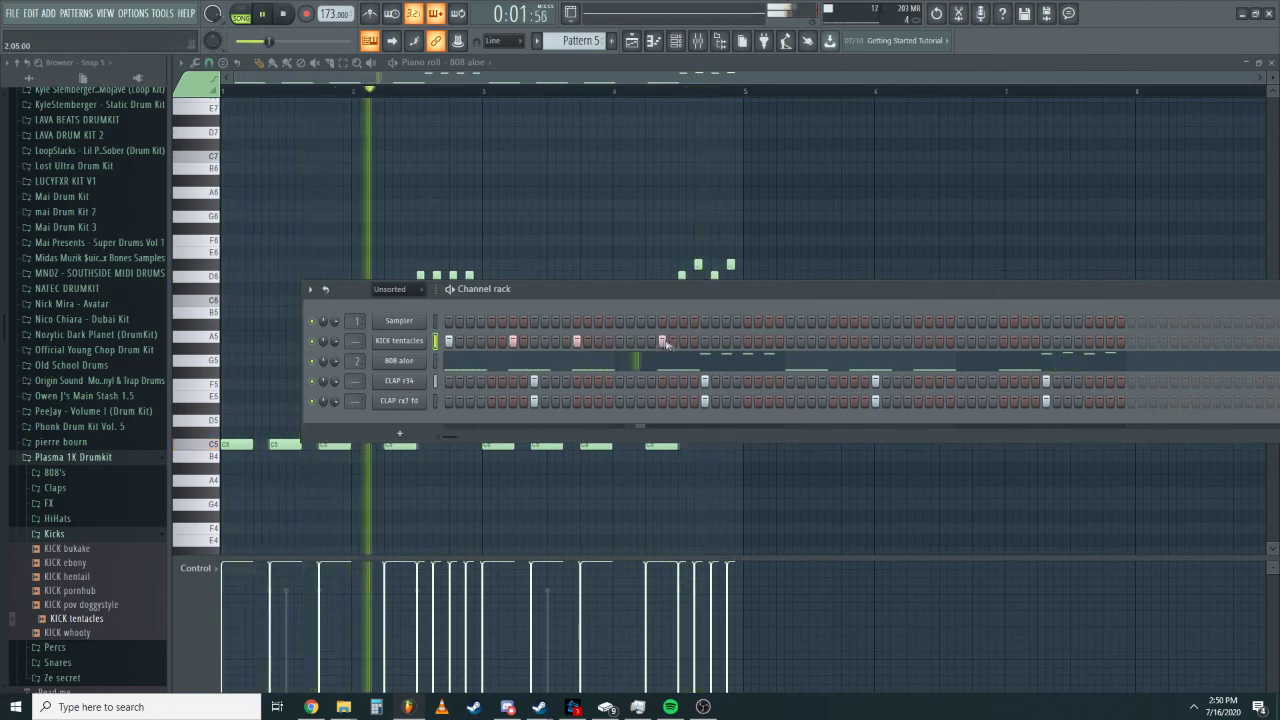
pyautogui.click(790, 341)
pyautogui.click(854, 341)
pyautogui.click(918, 341)
pyautogui.click(1003, 341)
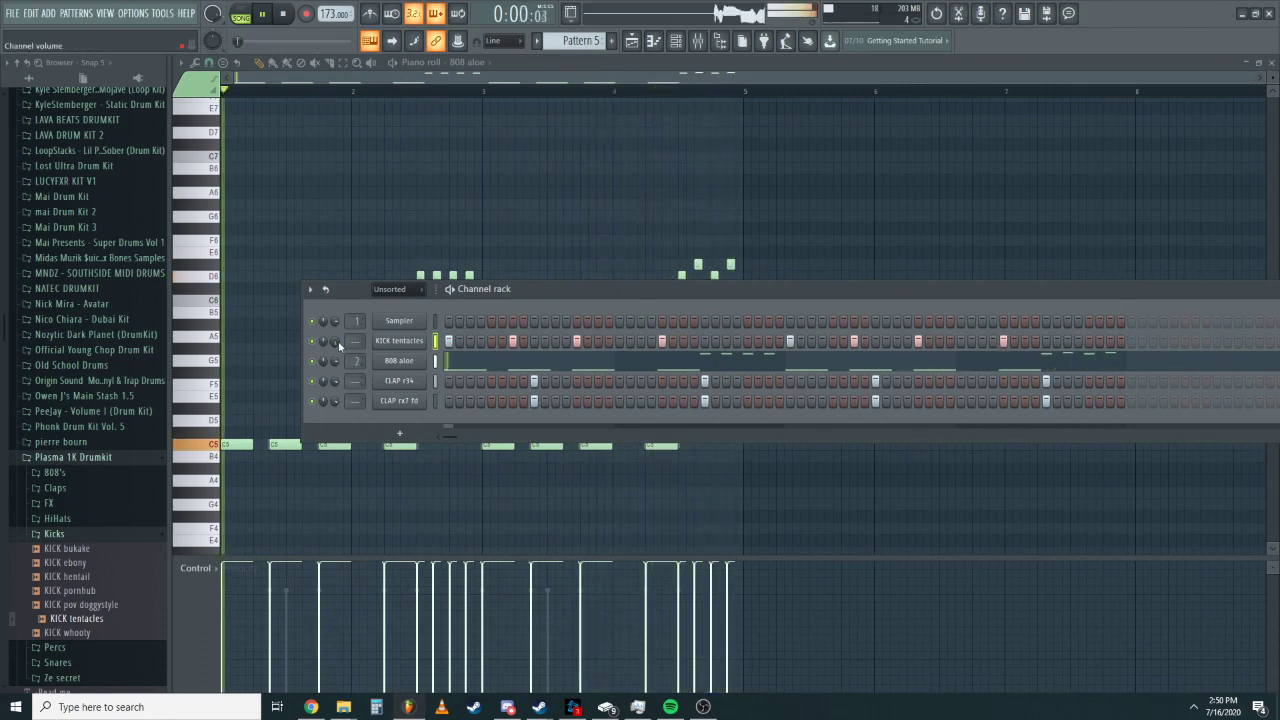
# Set the KICK tentacles channel's volume multiplier to 129%.
pyautogui.click(399, 340)
pyautogui.moveTo(354, 310); pyautogui.dragTo(354, 290)
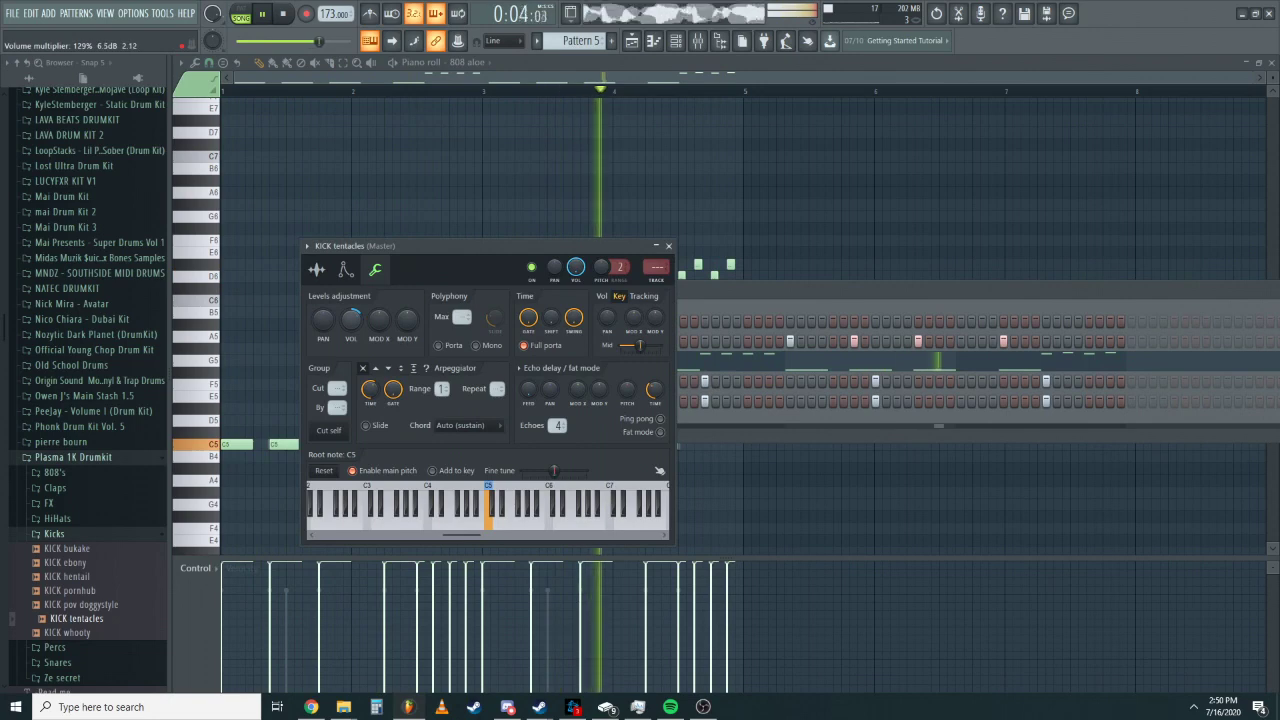
pyautogui.click(668, 245)
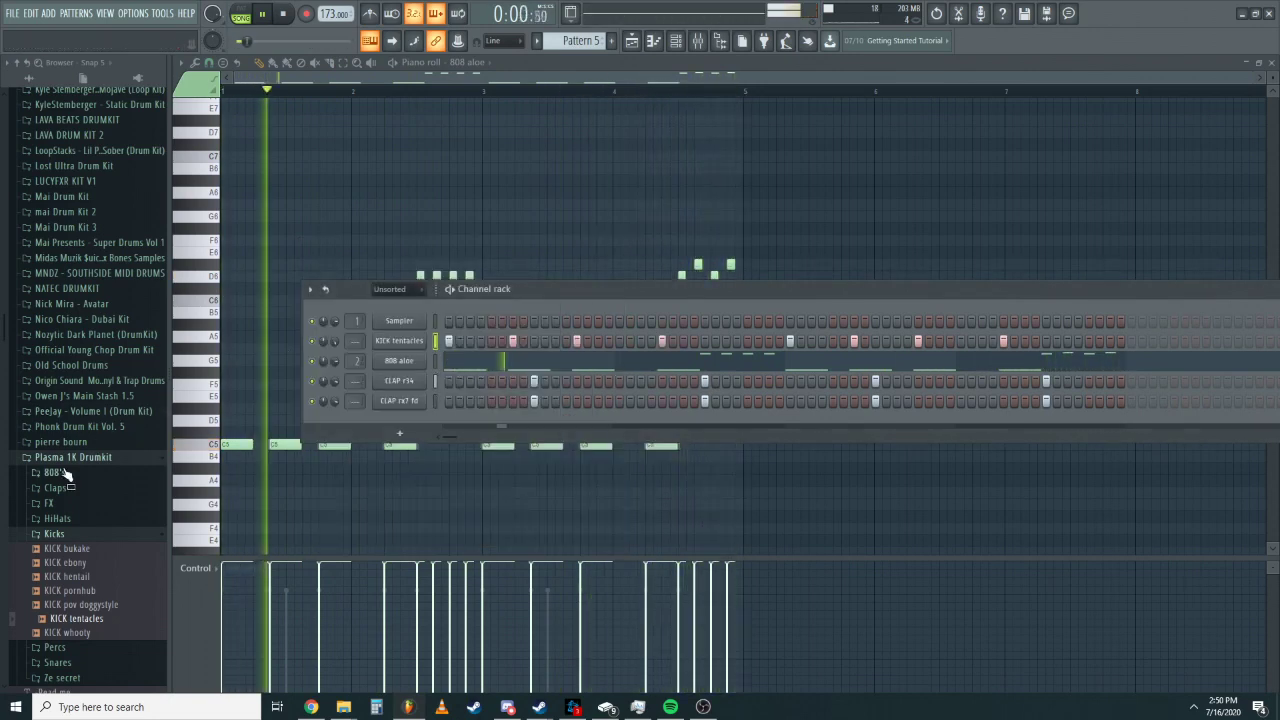
# Add HIHAT 02 from the drumkit's closed hi-hats as a new channel below the claps and check its sample settings.
pyautogui.click(55, 534)
pyautogui.press('space')
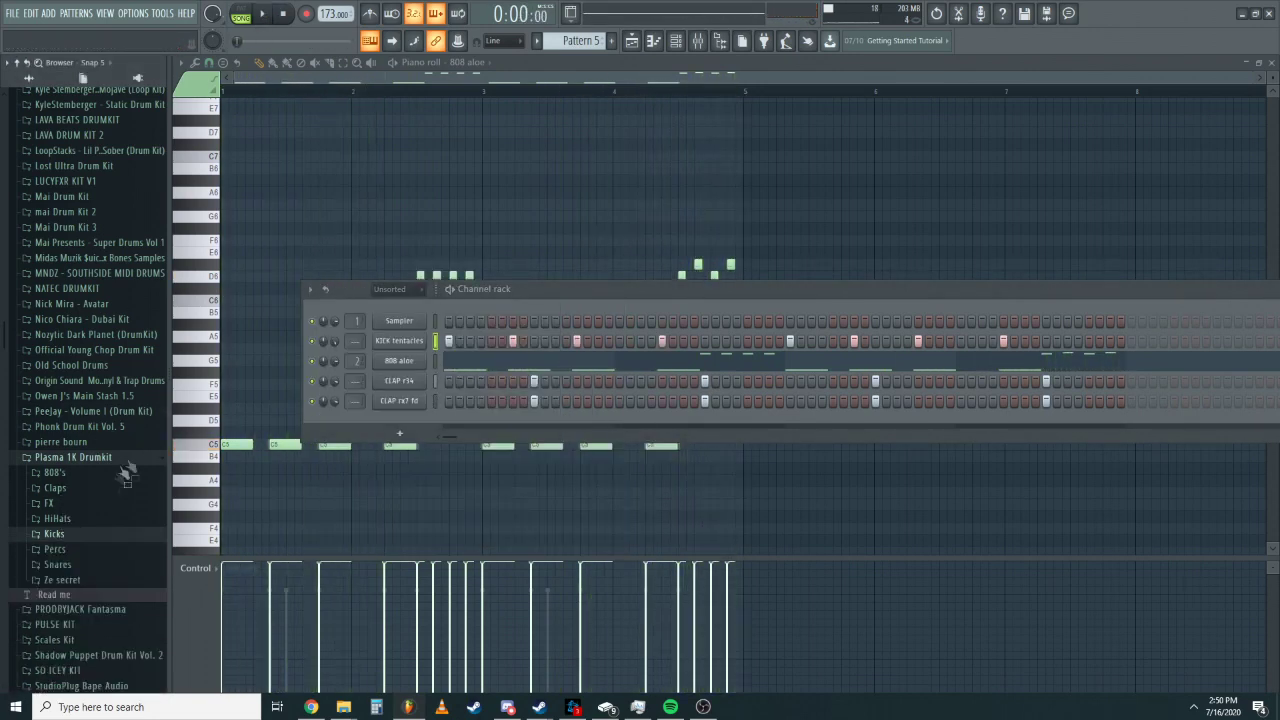
pyautogui.click(84, 518)
pyautogui.click(77, 534)
pyautogui.click(70, 546)
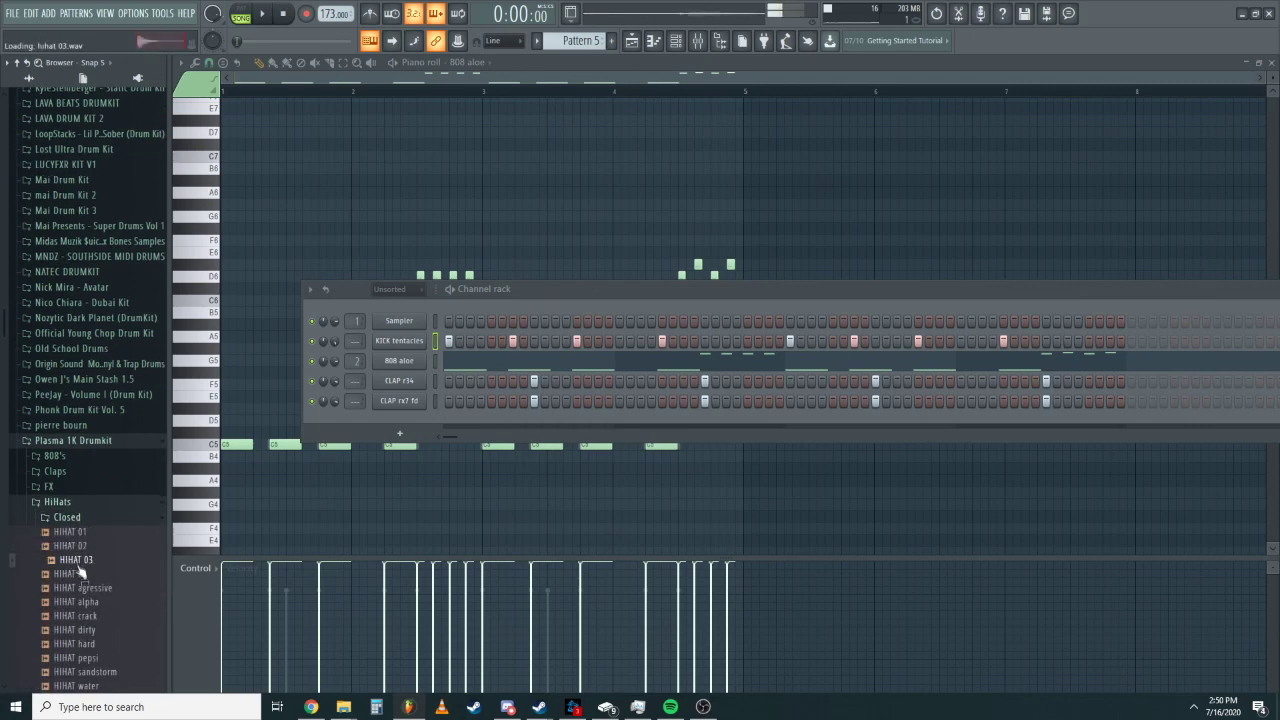
pyautogui.moveTo(395, 432); pyautogui.dragTo(392, 430)
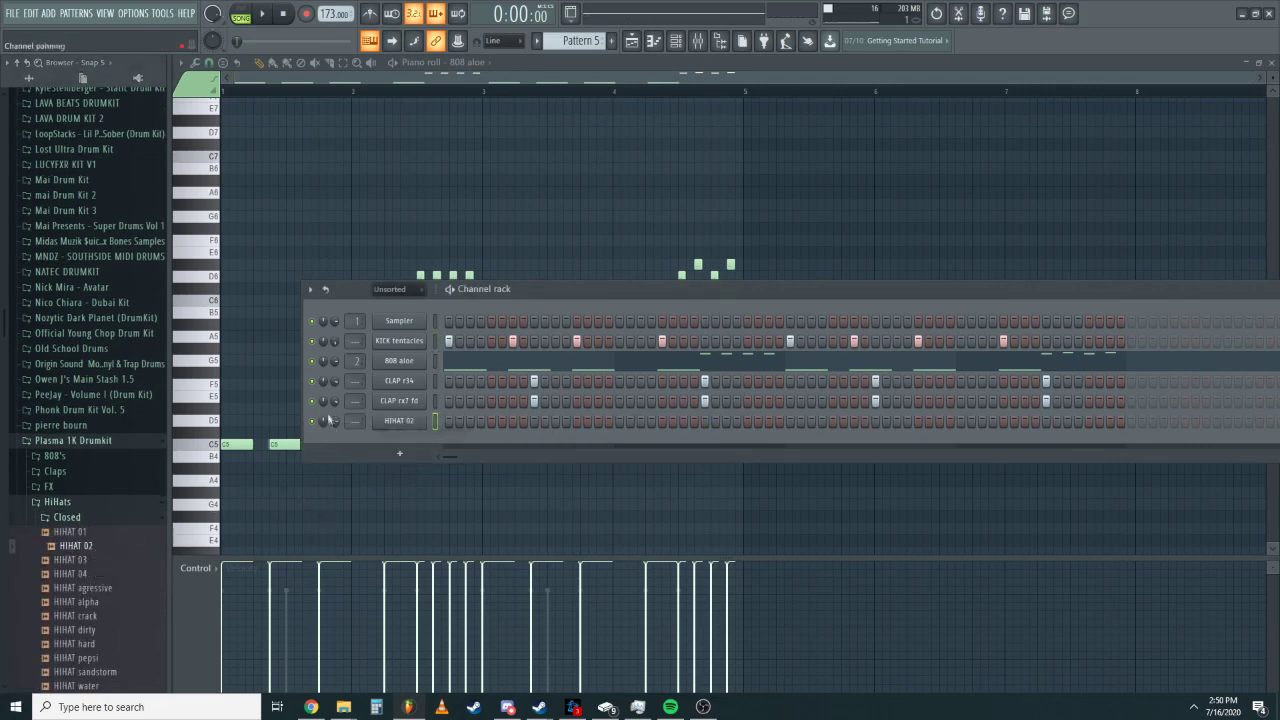
pyautogui.click(398, 420)
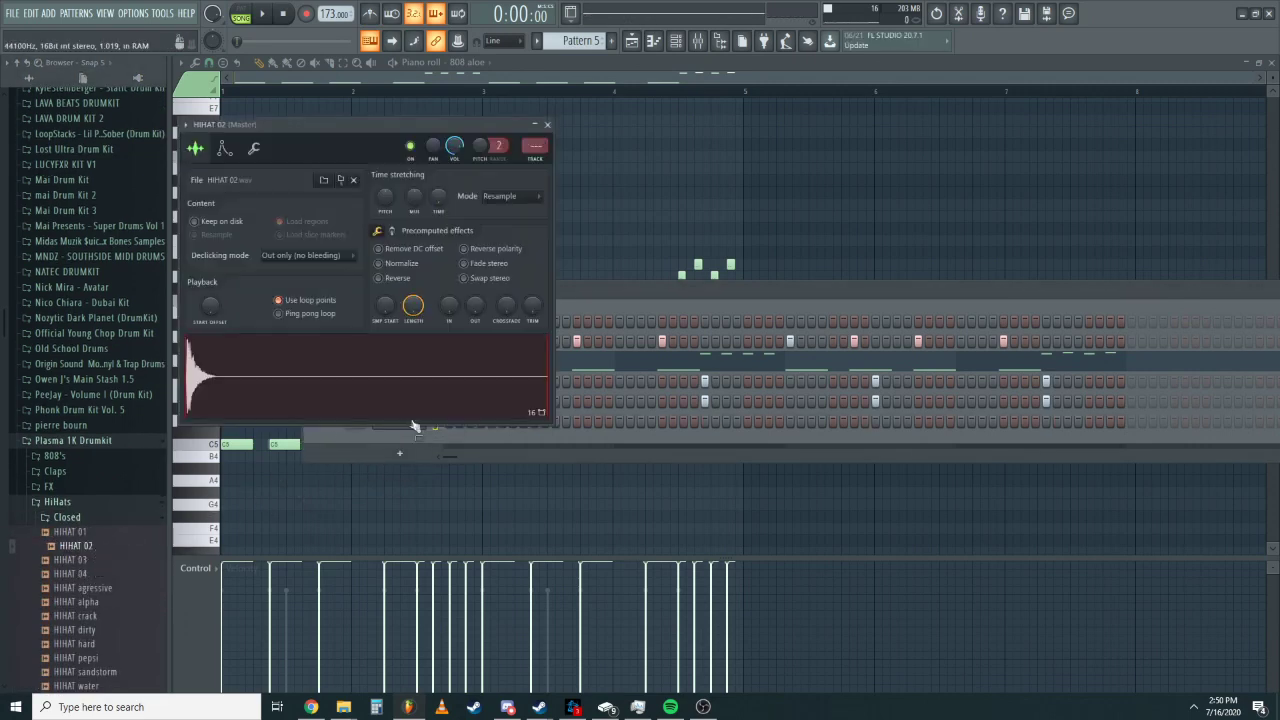
pyautogui.click(534, 124)
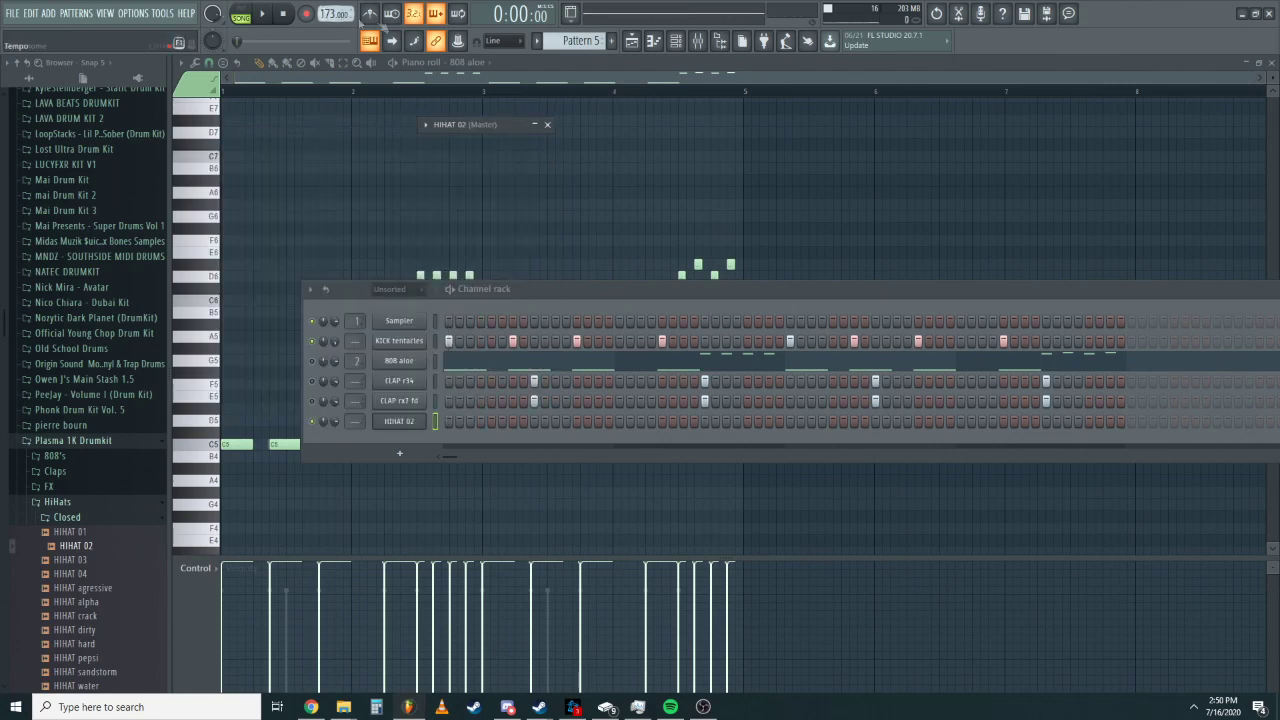
# Place HIHAT 02 hits on steps 1, 3 and 5 and play them back with the kick.
pyautogui.press('space')
pyautogui.click(491, 421)
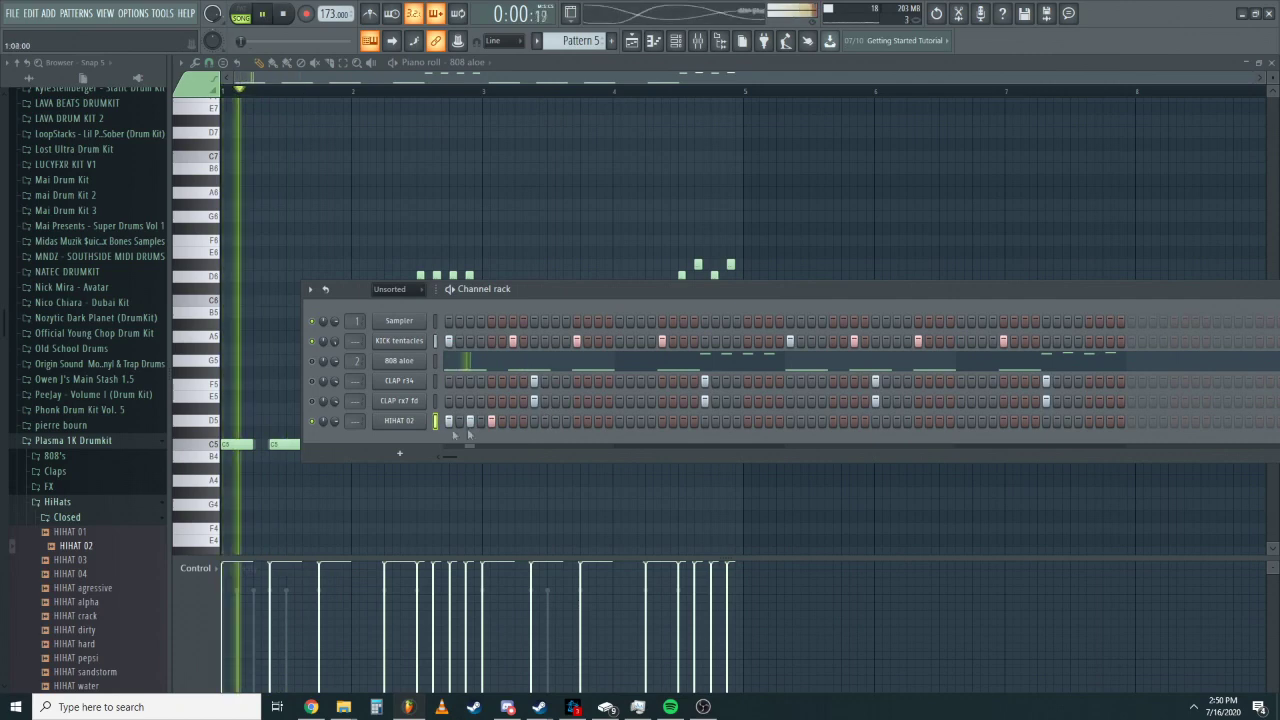
pyautogui.rightClick(333, 428)
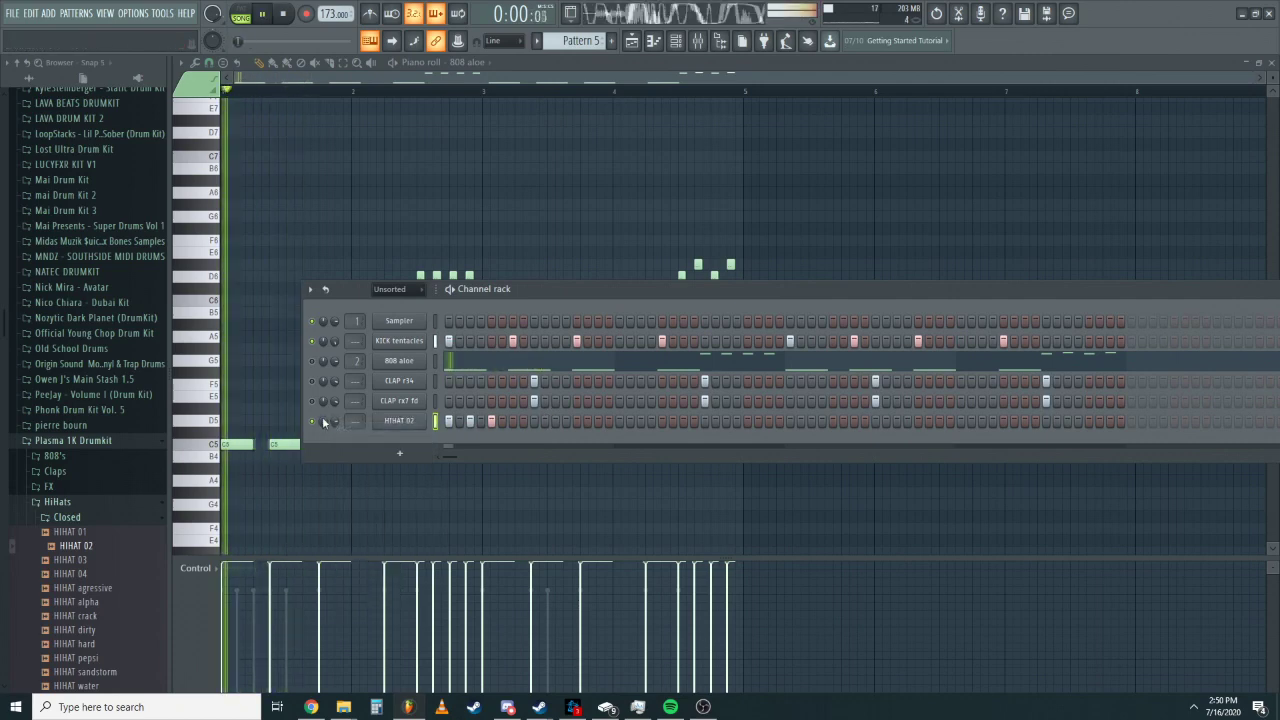
pyautogui.rightClick(323, 421)
pyautogui.click(336, 428)
pyautogui.press('space')
pyautogui.press('space')
pyautogui.press('space')
# Add HIHAT 02 hits on steps 11, 15 and 18 and unmute both clap channels.
pyautogui.click(555, 421)
pyautogui.click(312, 401)
pyautogui.click(312, 381)
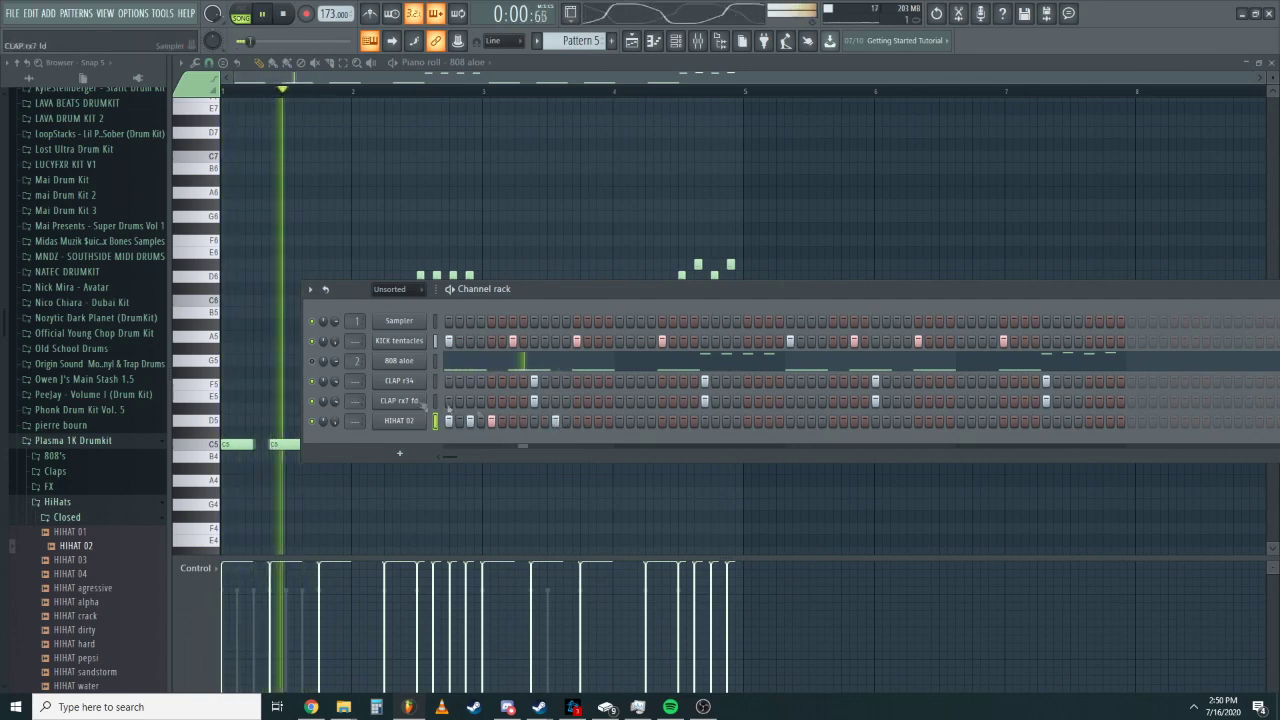
pyautogui.click(598, 421)
pyautogui.click(630, 421)
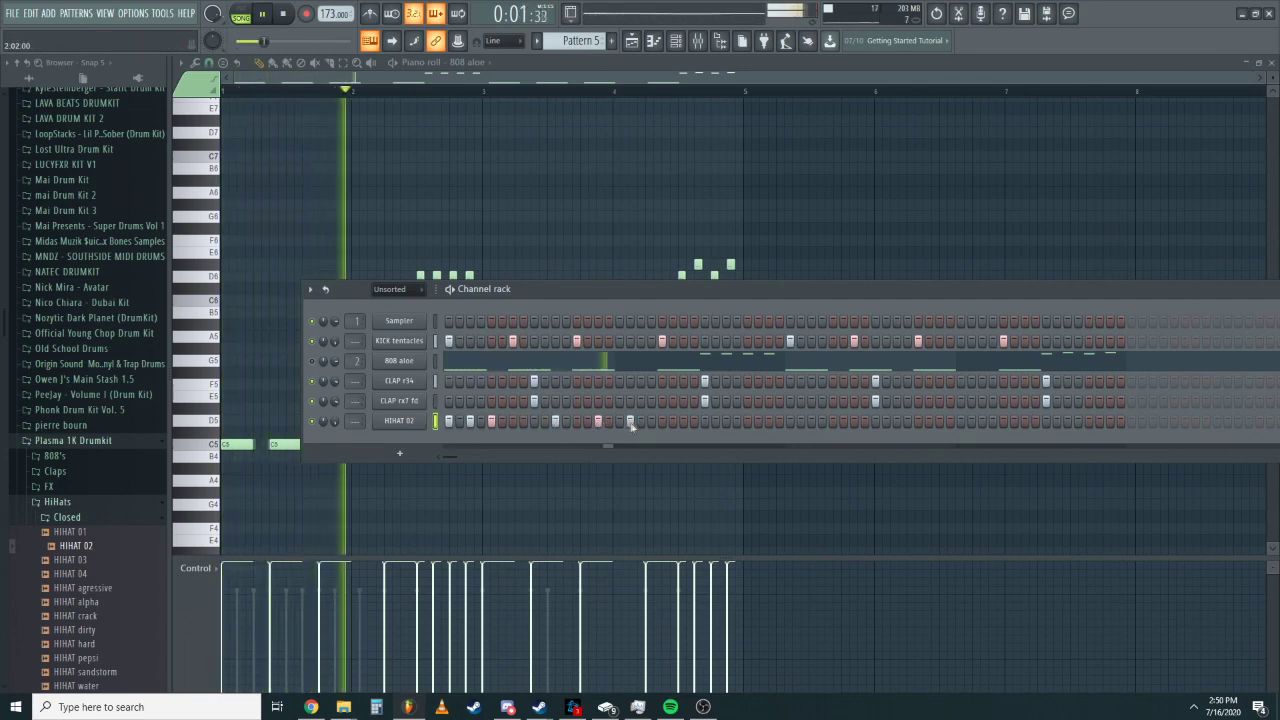
pyautogui.press('space')
pyautogui.click(416, 420)
pyautogui.click(477, 132)
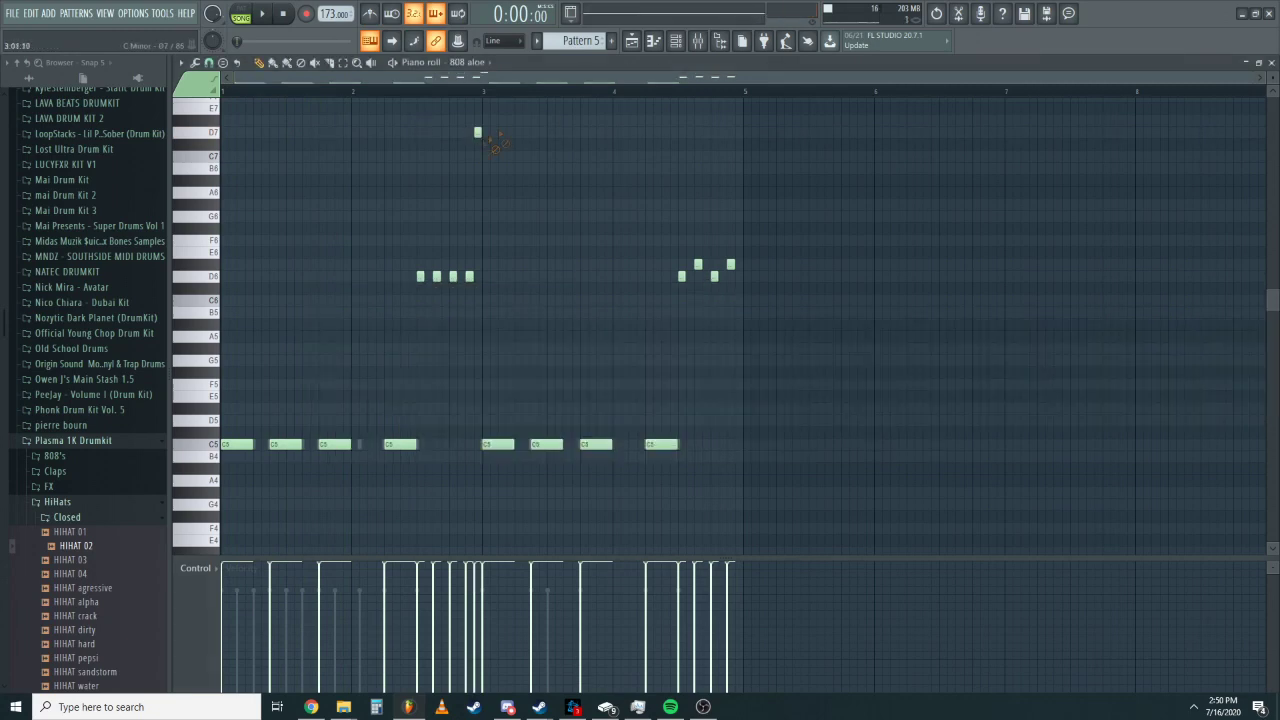
pyautogui.press('F6')
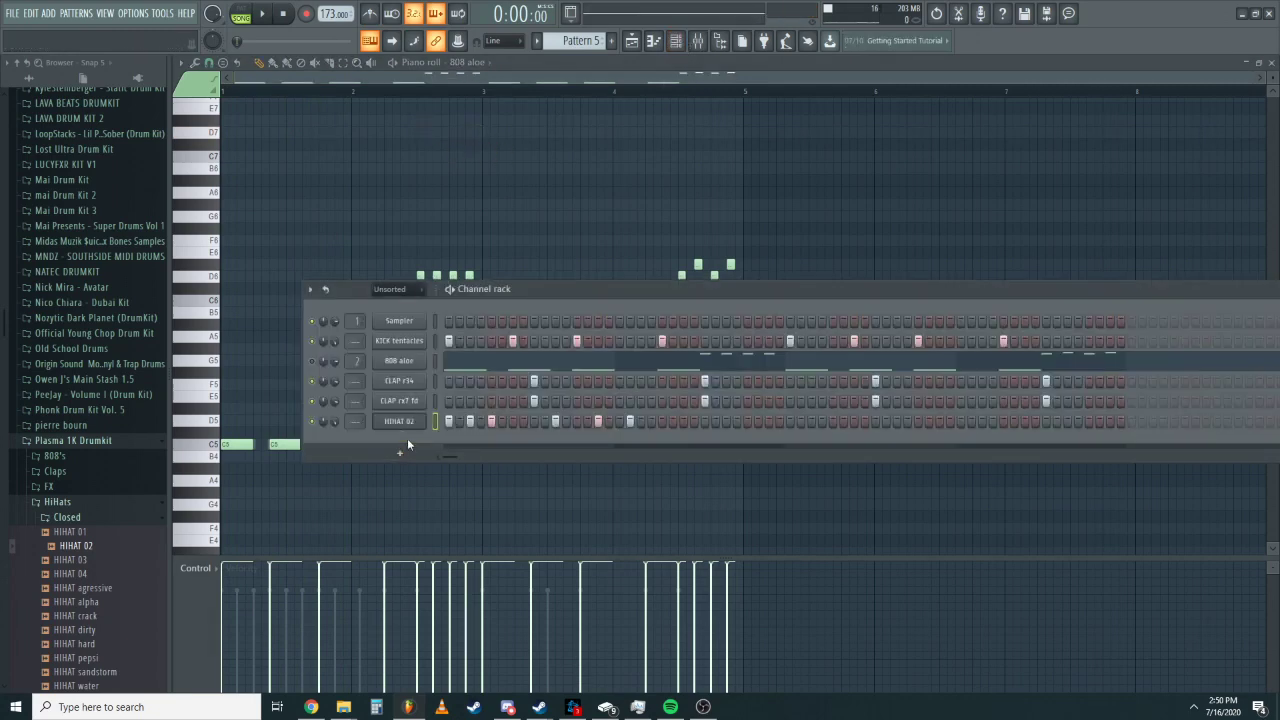
pyautogui.click(405, 423)
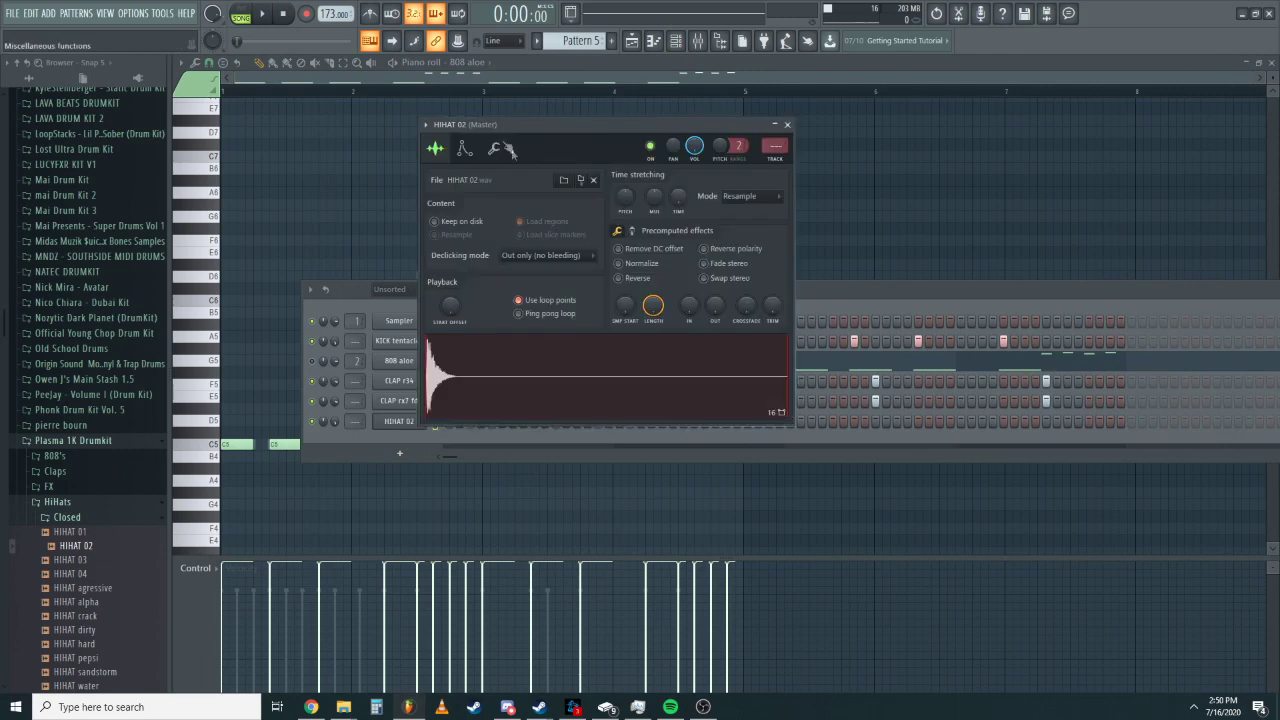
pyautogui.click(787, 127)
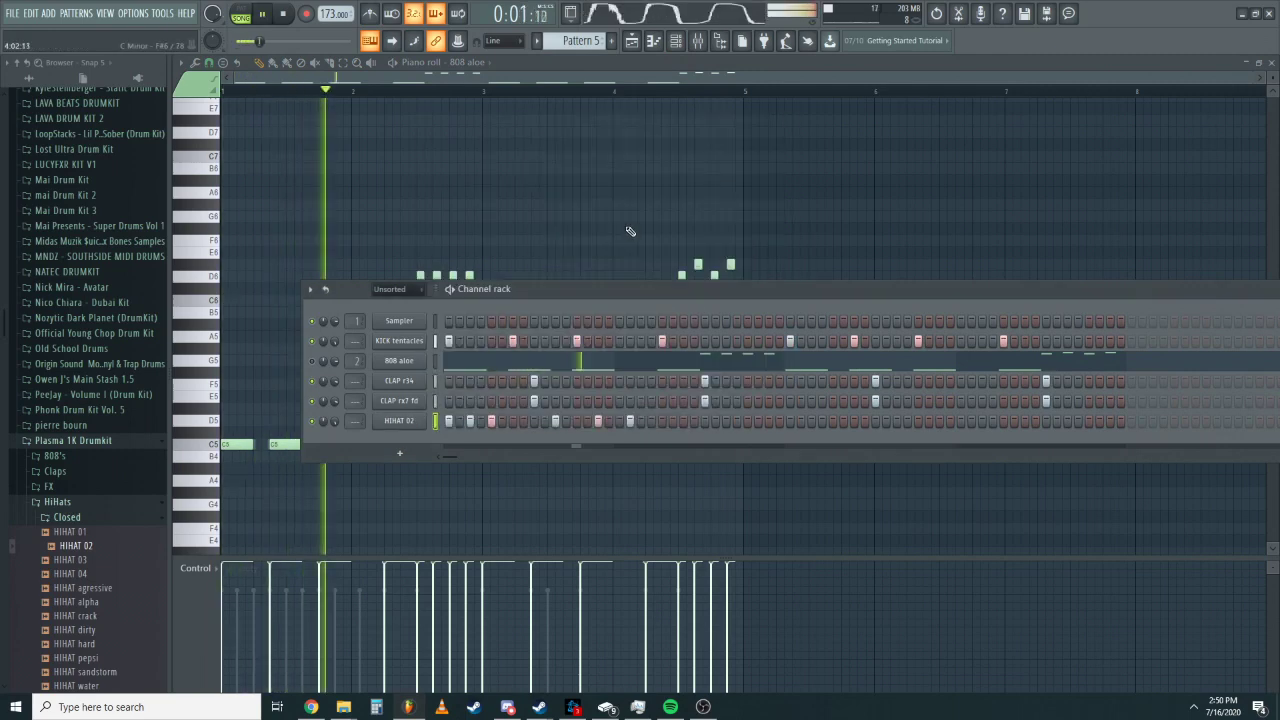
# Replace the HIHAT 02 hit on step 18 with hits on steps 17, 19 and 21, and add C5 notes on steps 25 and 29.
pyautogui.click(620, 421)
pyautogui.click(662, 421)
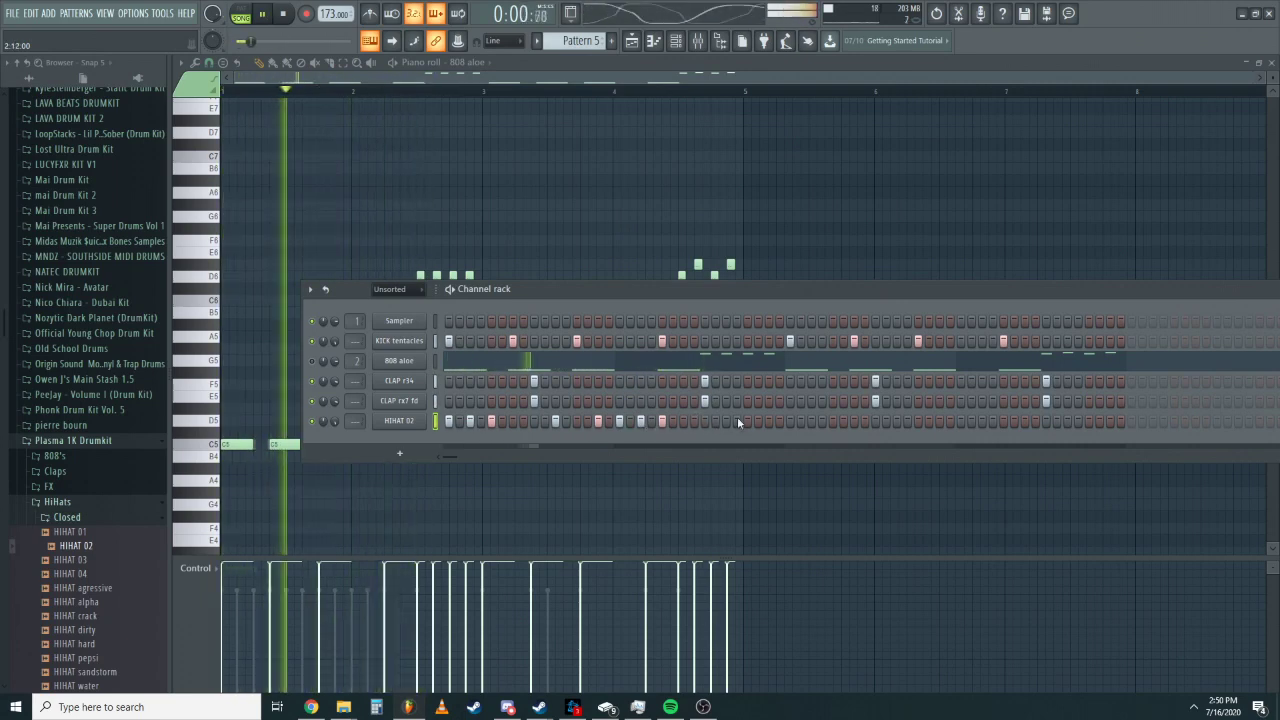
pyautogui.click(400, 421)
pyautogui.press('space')
pyautogui.click(416, 444)
pyautogui.click(449, 444)
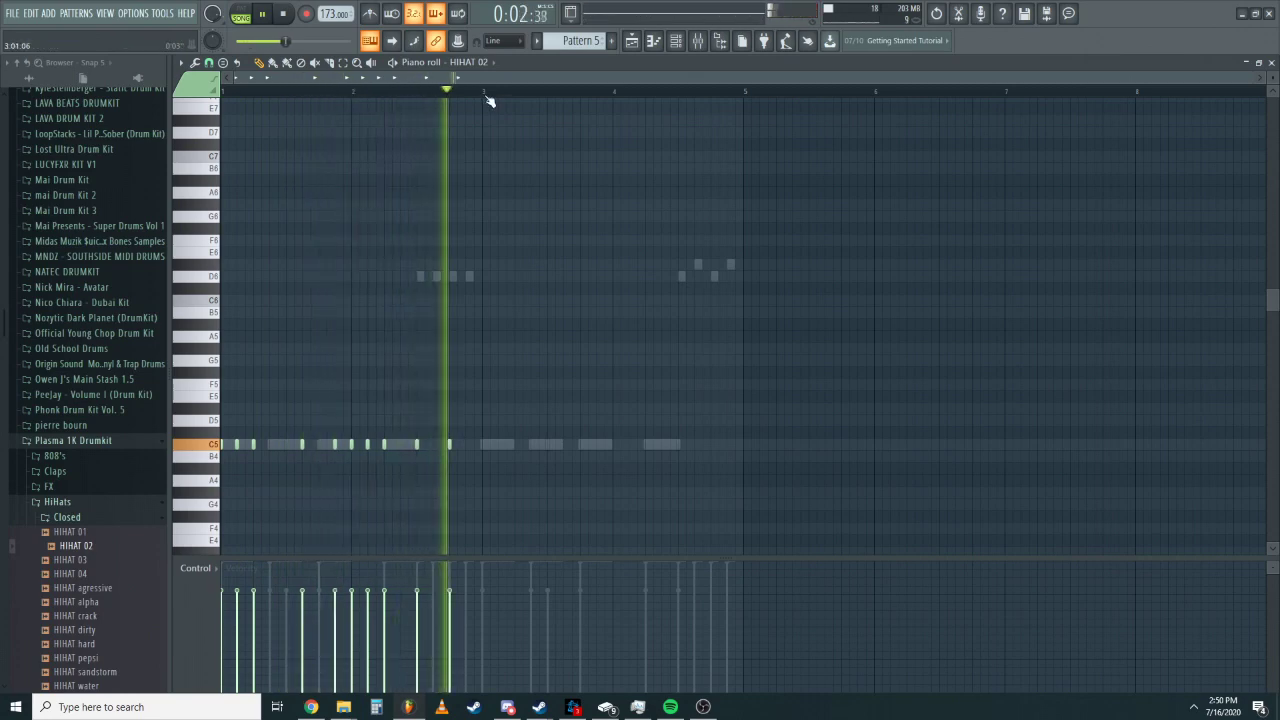
# Duplicate the two-bar HIHAT 02 rhythm into bars 3 and 4, show the channel rack and collapse the HiHats sample folder.
pyautogui.hotkey('ctrl', 'a')
pyautogui.hotkey('ctrl', 'b')
pyautogui.hotkey('ctrl', 'd')
pyautogui.click(688, 40)
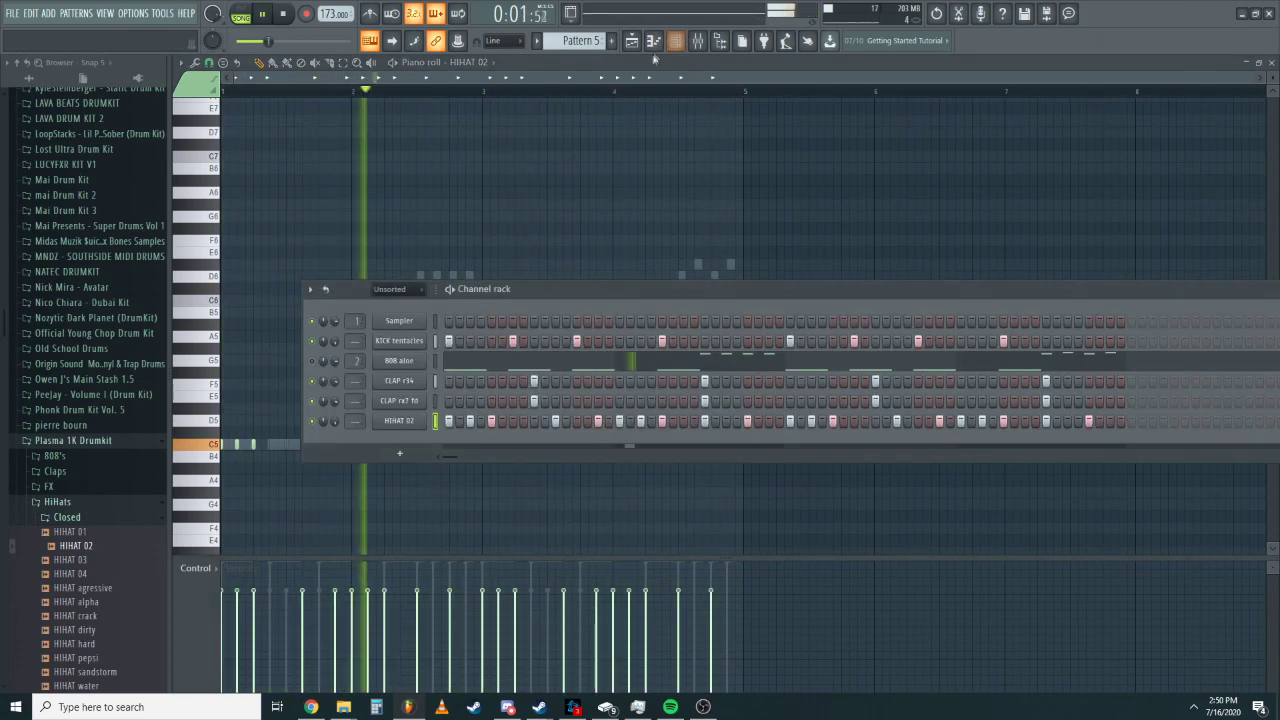
pyautogui.click(100, 502)
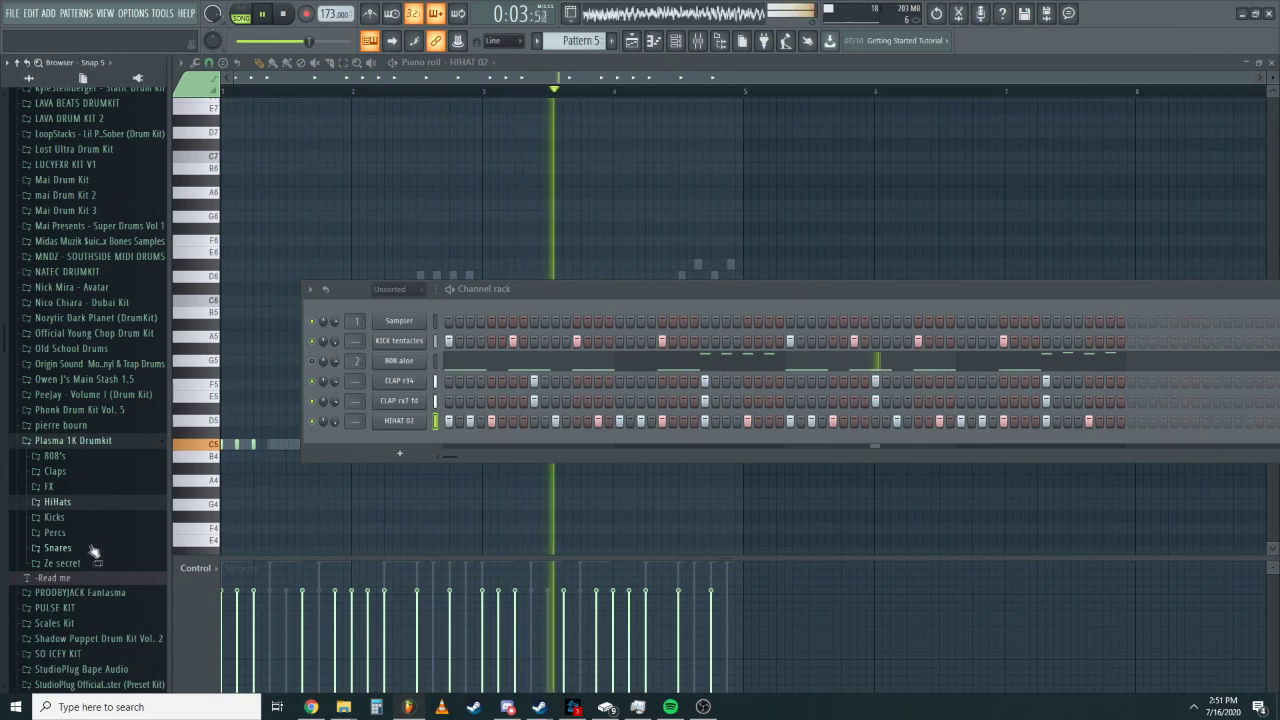
# Stop playback and preview samples in the Plasma 1K Drumkit's Snares folder and the pierre bourn kit.
pyautogui.click(98, 550)
pyautogui.click(86, 574)
pyautogui.press('space')
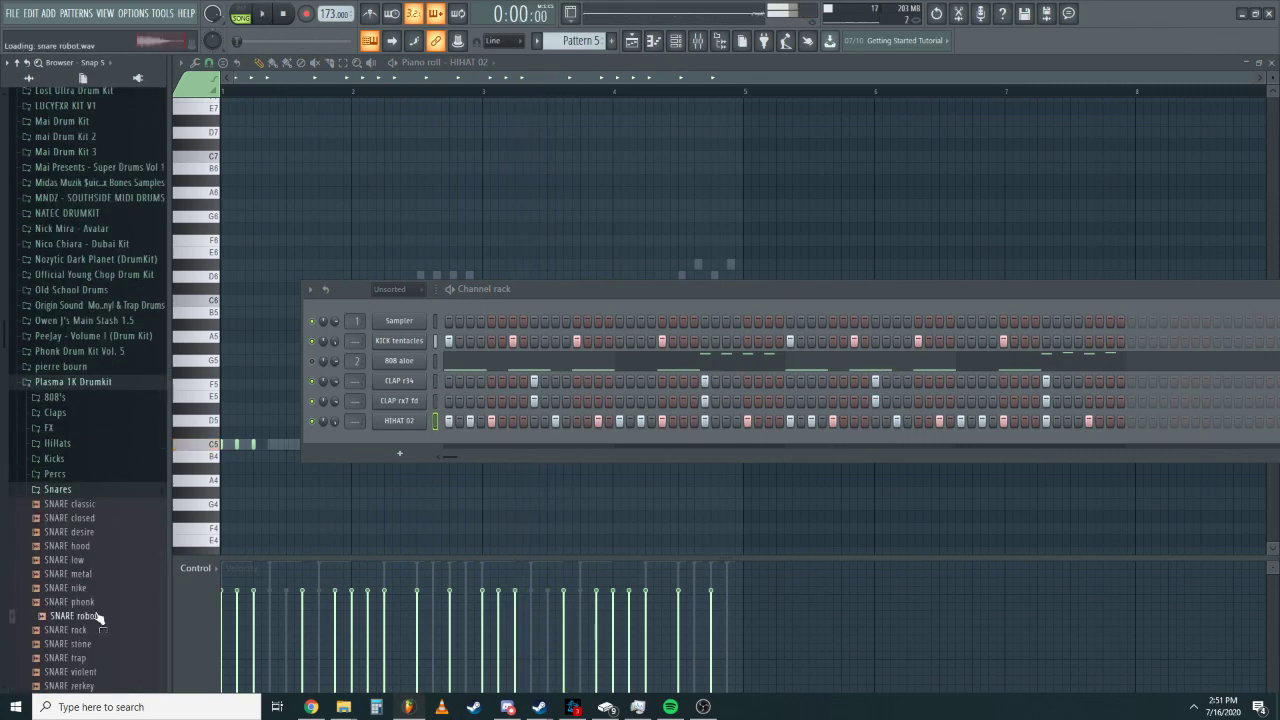
pyautogui.click(97, 492)
pyautogui.click(82, 369)
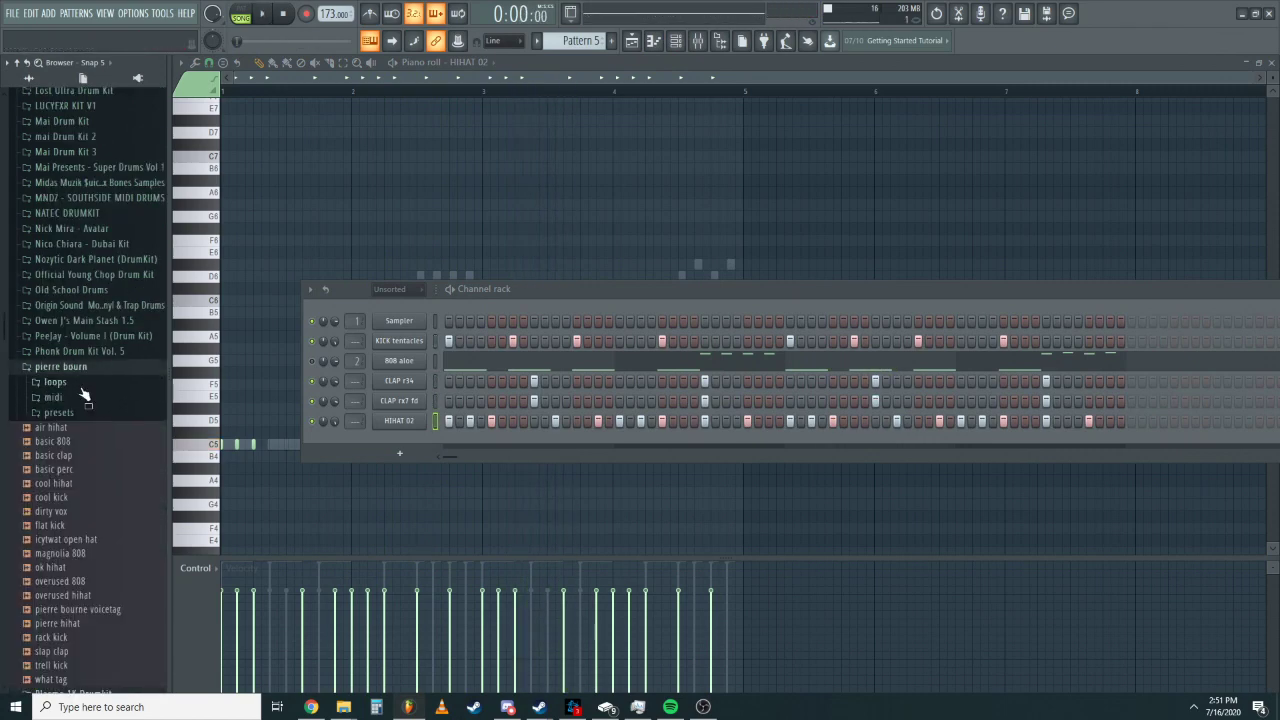
pyautogui.click(64, 354)
pyautogui.click(64, 338)
pyautogui.click(64, 338)
pyautogui.click(62, 378)
pyautogui.click(72, 380)
pyautogui.scroll(-5, 68, 400)
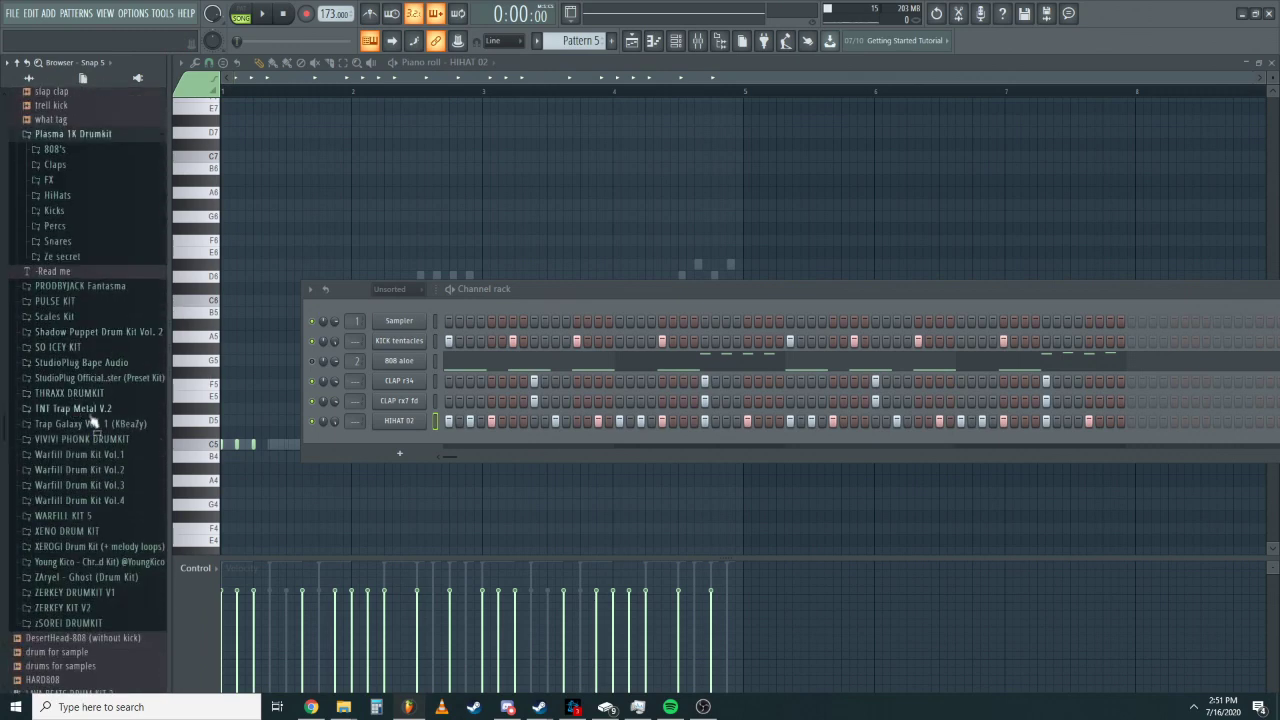
pyautogui.scroll(5, 82, 508)
pyautogui.click(71, 381)
pyautogui.click(71, 368)
pyautogui.click(71, 368)
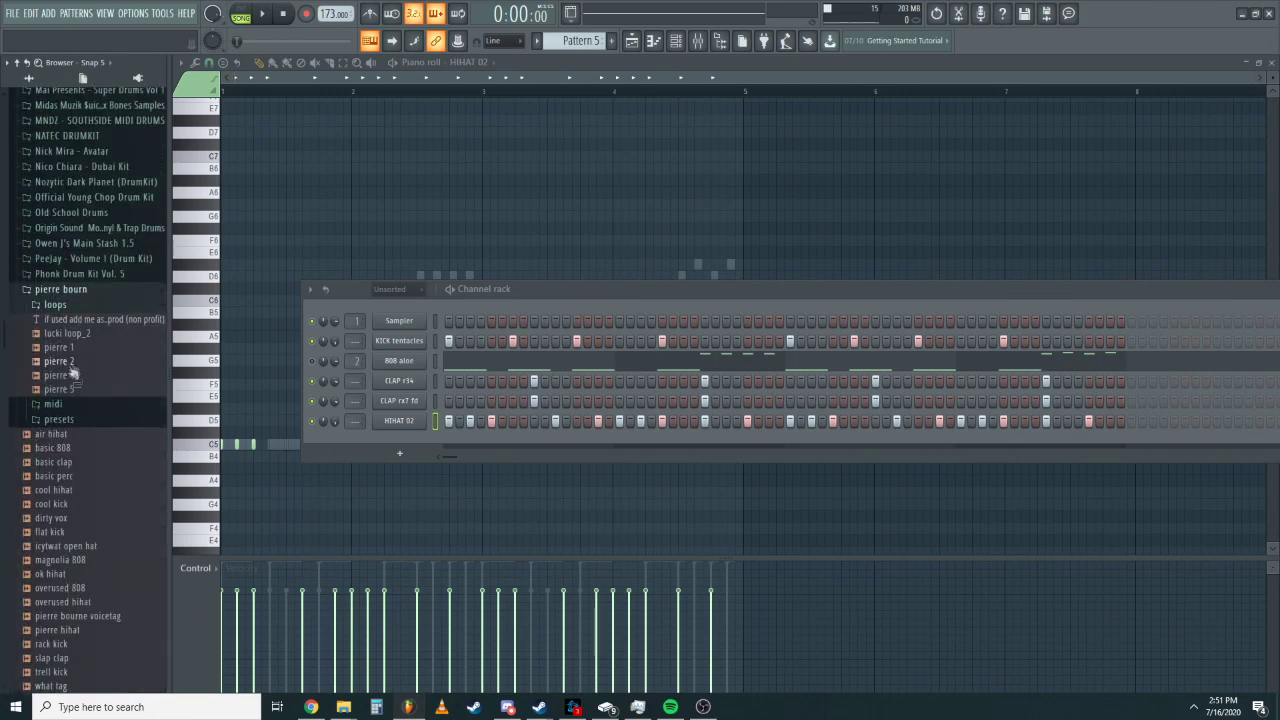
pyautogui.click(95, 292)
# Add SoundCloud rapper Perc from Mai Drum Kit's PERC folder as a new channel with hits on steps 15 and 19.
pyautogui.scroll(6, 104, 320)
pyautogui.click(105, 325)
pyautogui.click(58, 431)
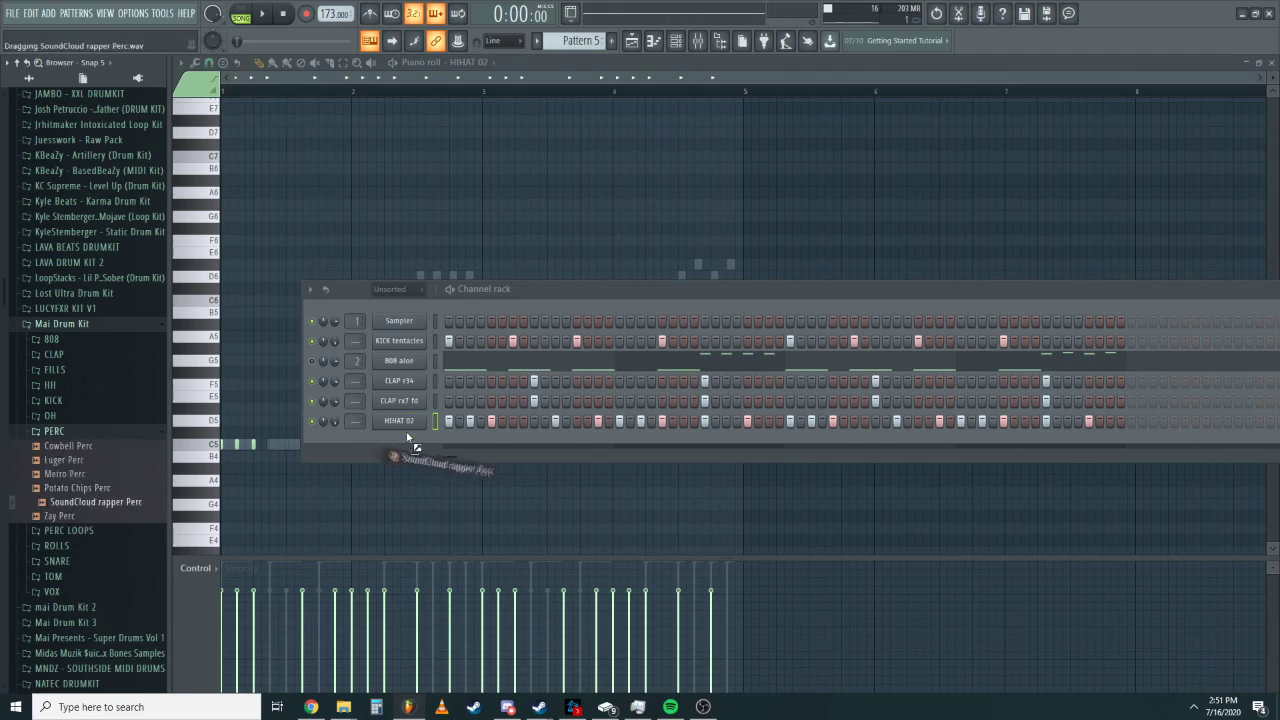
pyautogui.moveTo(408, 437); pyautogui.dragTo(410, 441)
pyautogui.press('space')
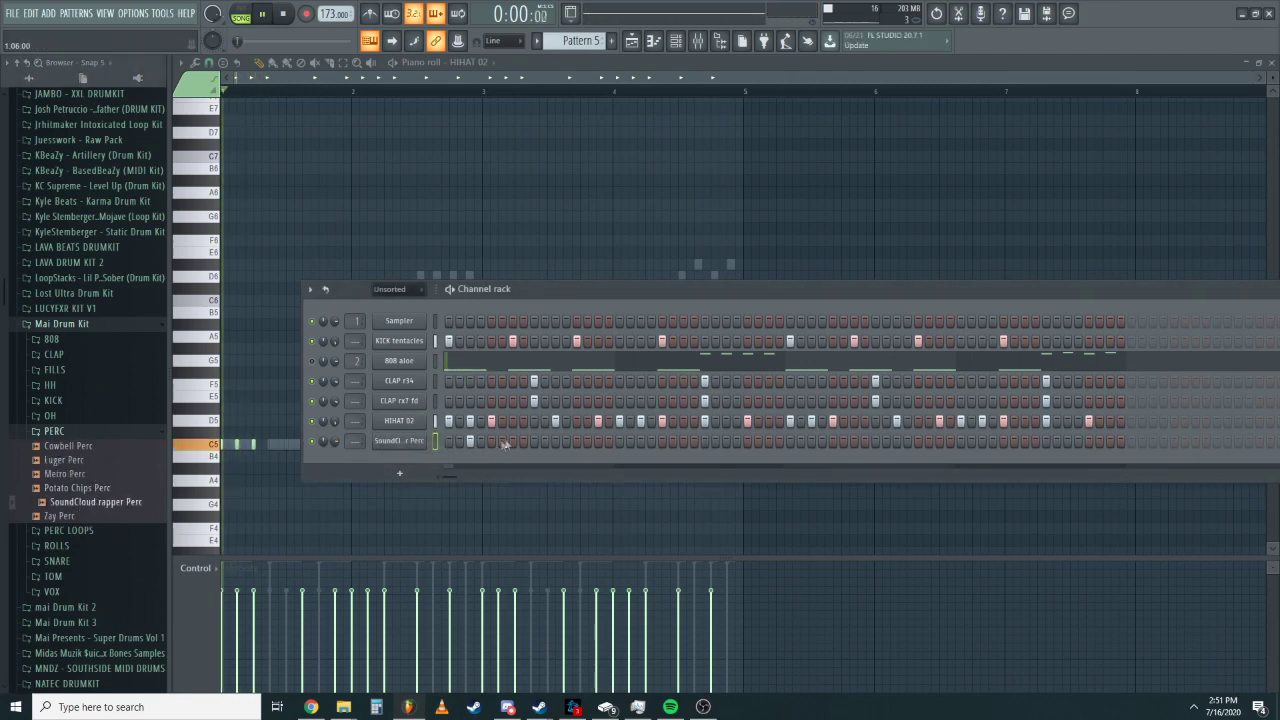
pyautogui.click(597, 441)
pyautogui.click(640, 441)
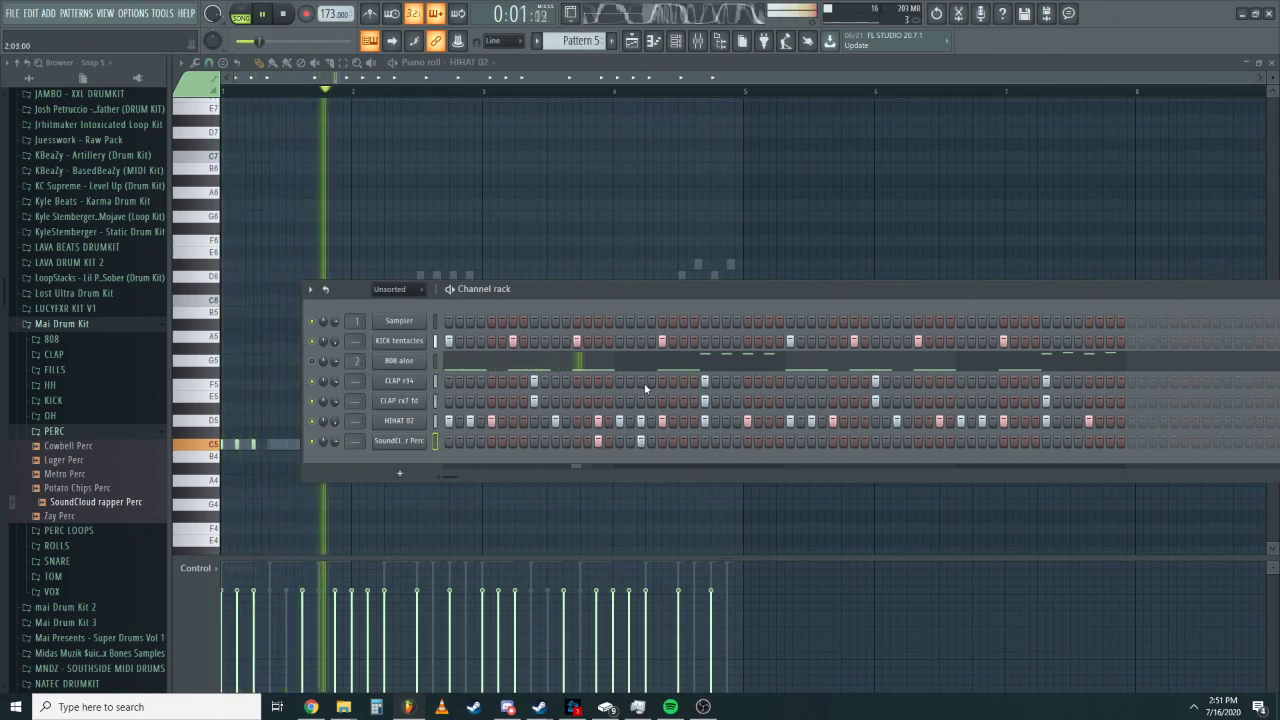
# Duplicate the two SoundCloud rapper Perc hits onto steps 47 and 51, raise their velocities to maximum and show the channel rack.
pyautogui.rightClick(414, 440)
pyautogui.click(462, 443)
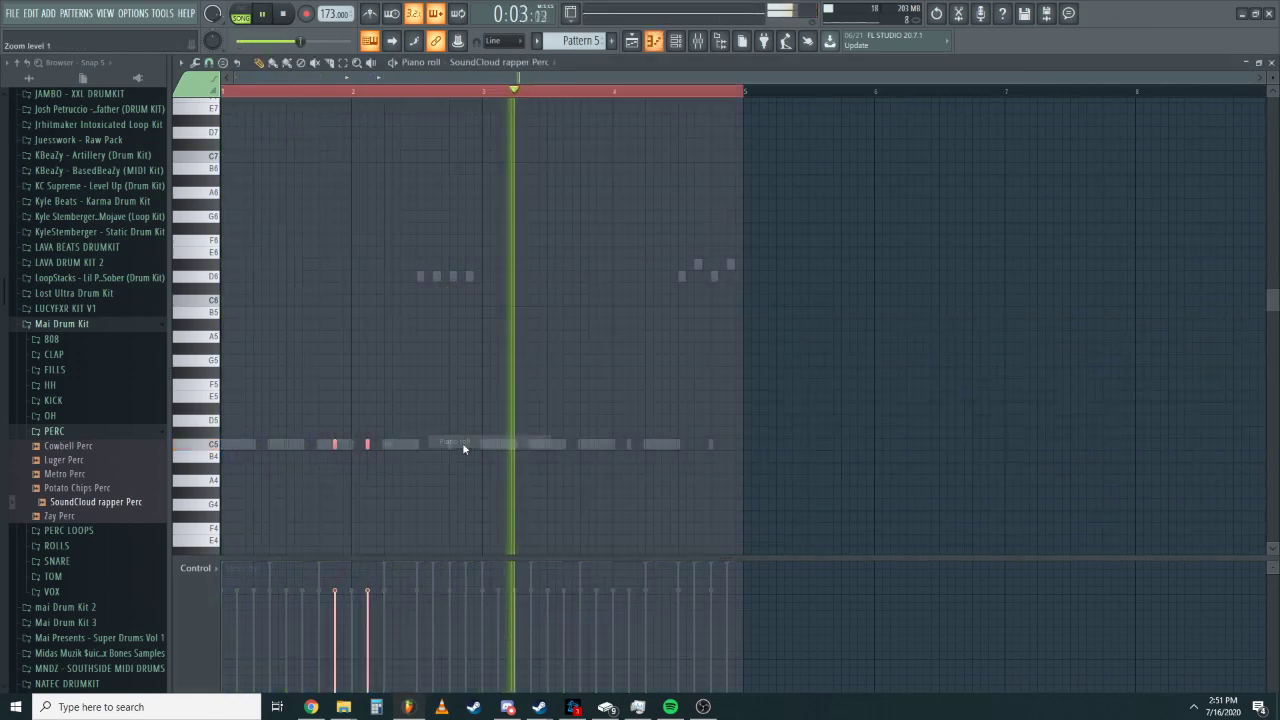
pyautogui.click(686, 40)
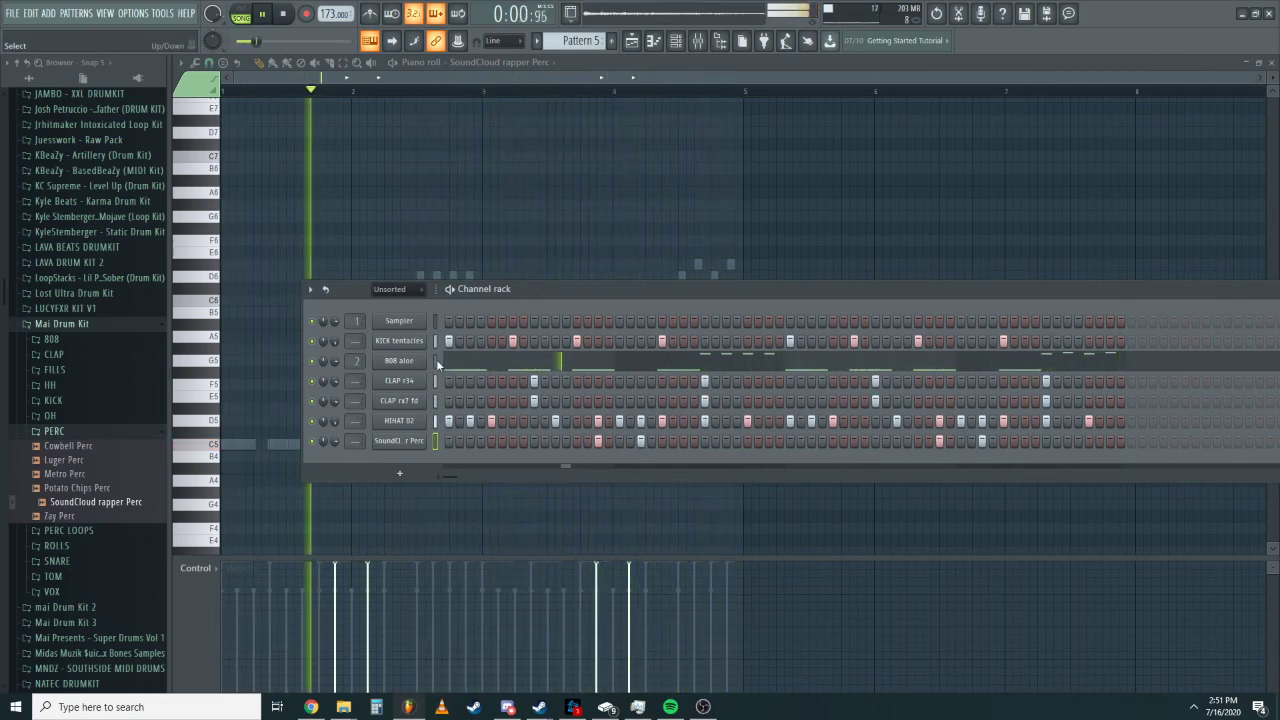
# Preview open hats in Mai Drum Kit and LAVA DRUM KIT 2, and add LAVA OPENHAT 07 as a new channel.
pyautogui.press('space')
pyautogui.click(110, 430)
pyautogui.click(108, 417)
pyautogui.click(104, 446)
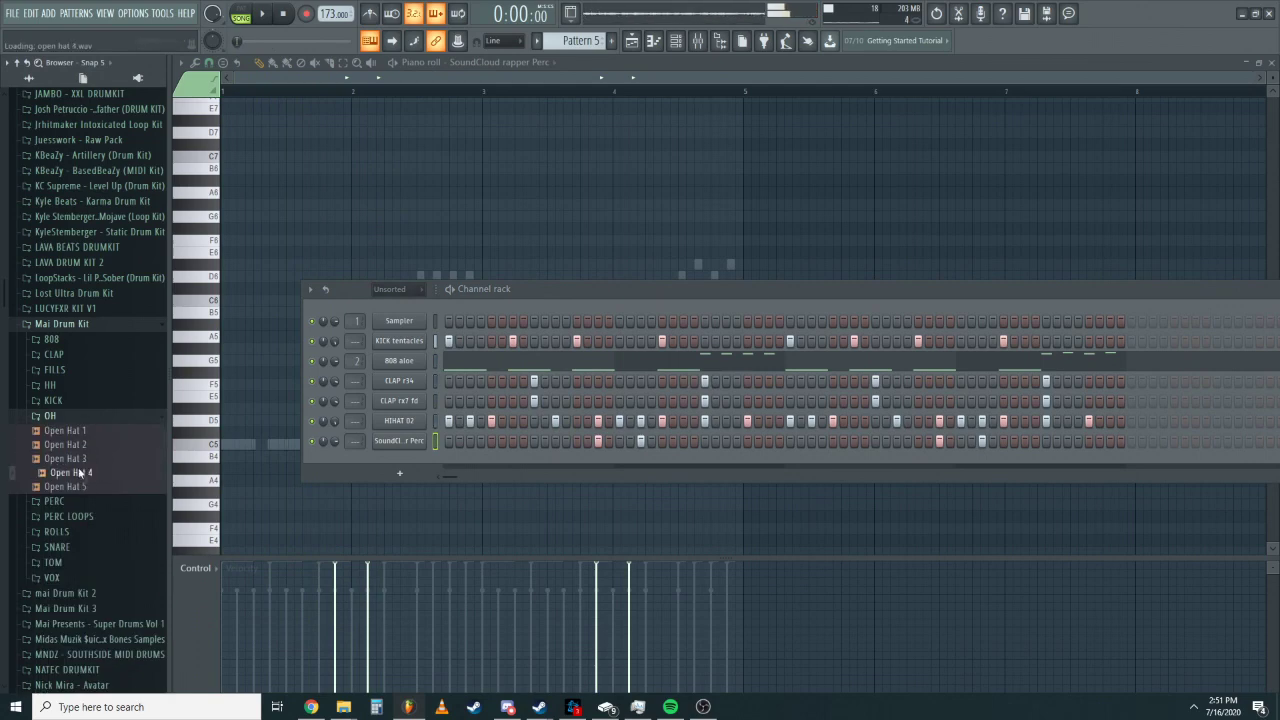
pyautogui.click(100, 325)
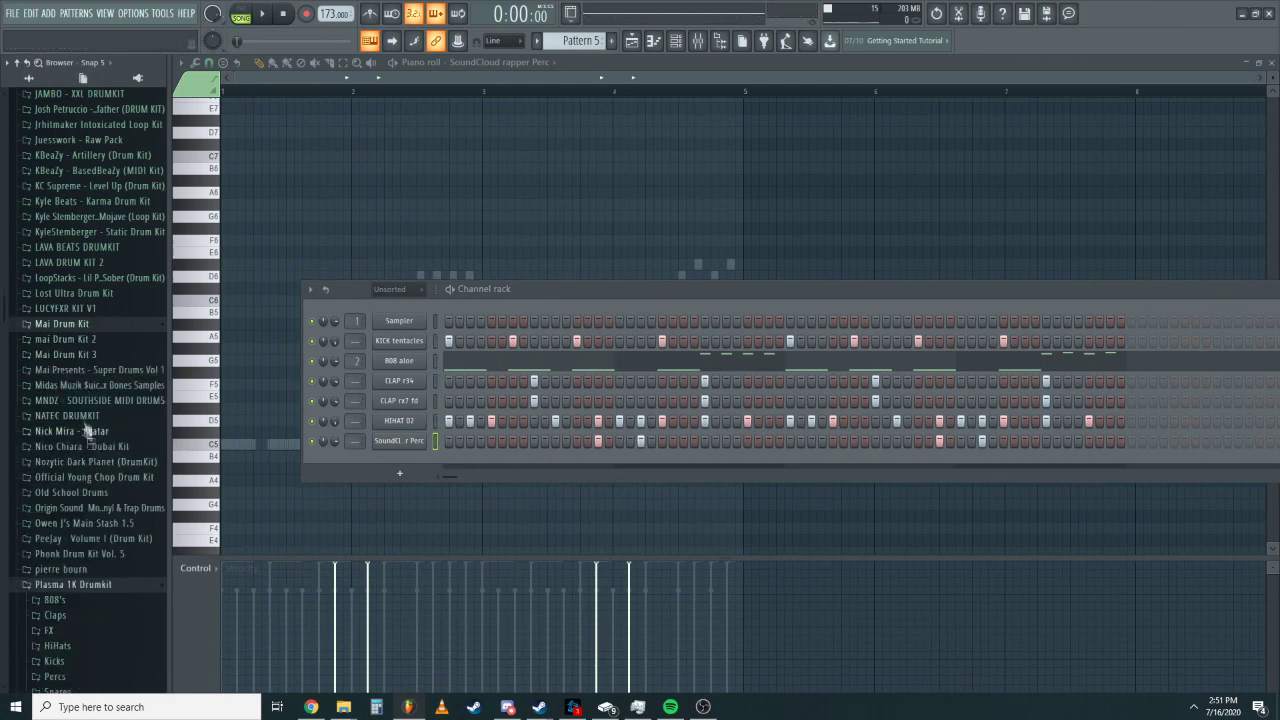
pyautogui.scroll(3, 112, 250)
pyautogui.click(92, 448)
pyautogui.click(92, 448)
pyautogui.click(90, 403)
pyautogui.click(90, 423)
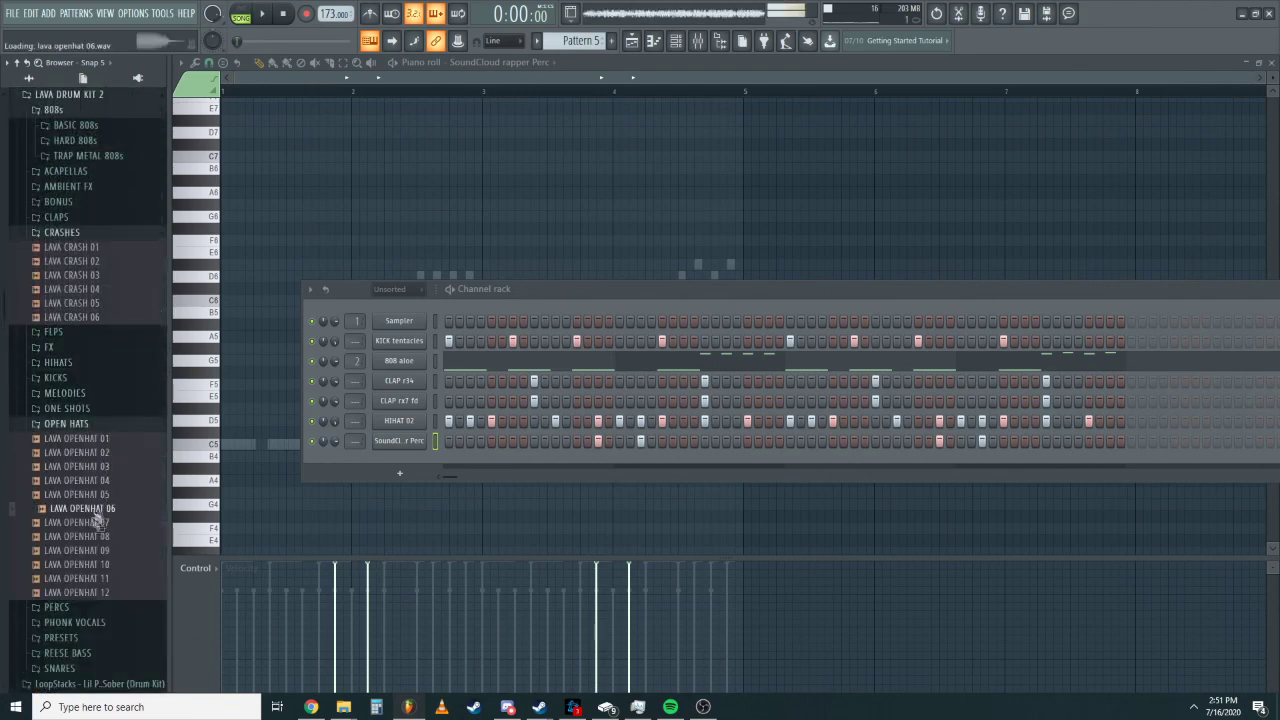
pyautogui.moveTo(386, 463); pyautogui.dragTo(390, 466)
# Place LAVA OPENHAT 07 hits on steps 5 and 37 and play the pattern back.
pyautogui.press('space')
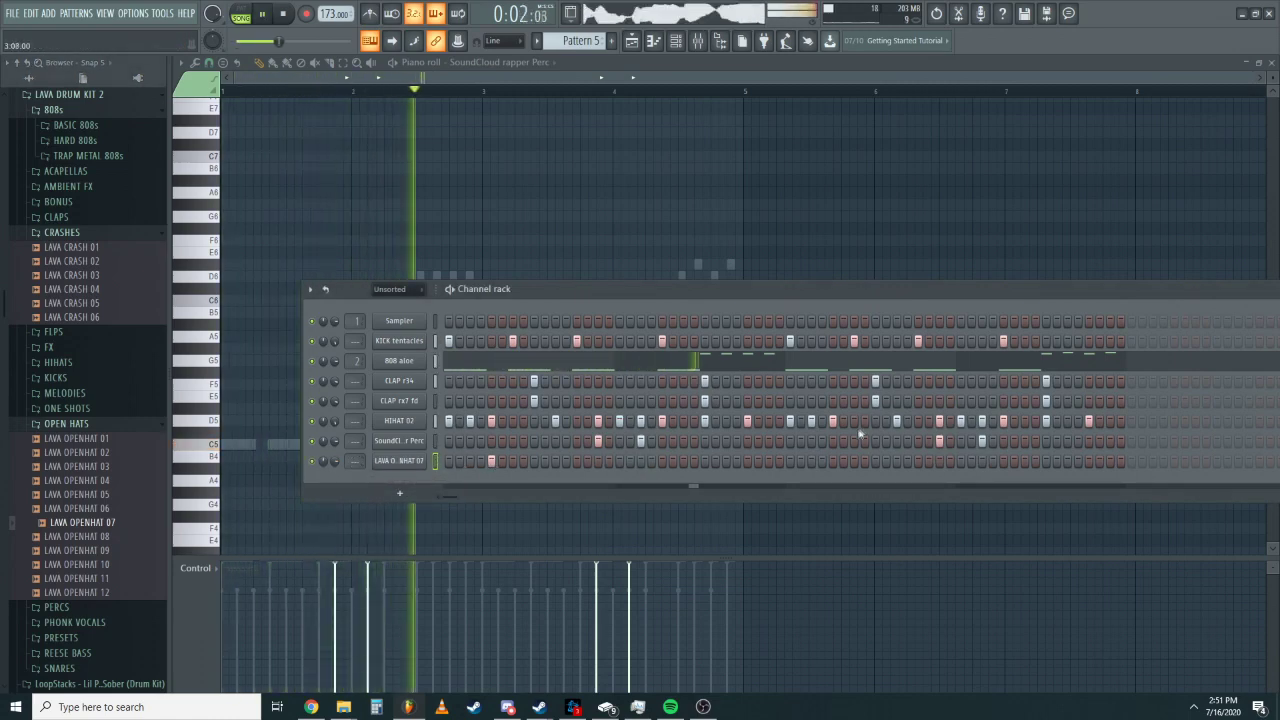
pyautogui.click(832, 460)
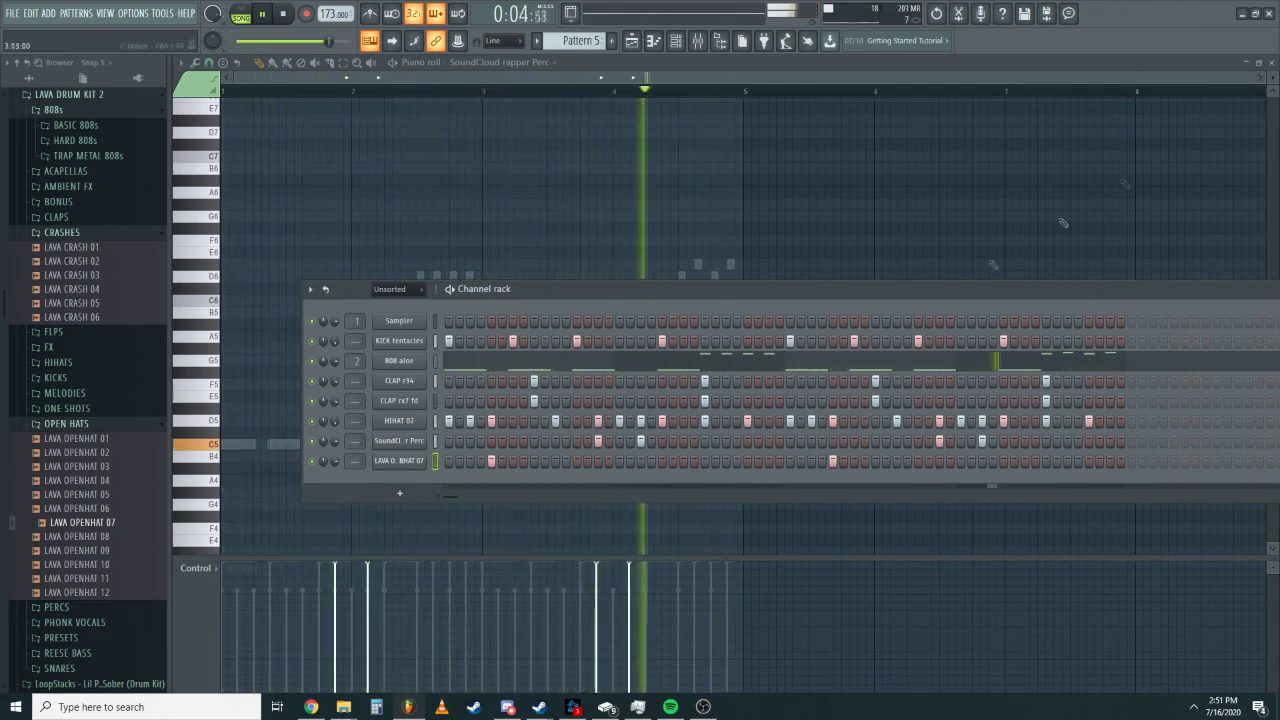
pyautogui.press('space')
# Close the piano roll and add Omnisphere as a new instrument channel.
pyautogui.click(1271, 63)
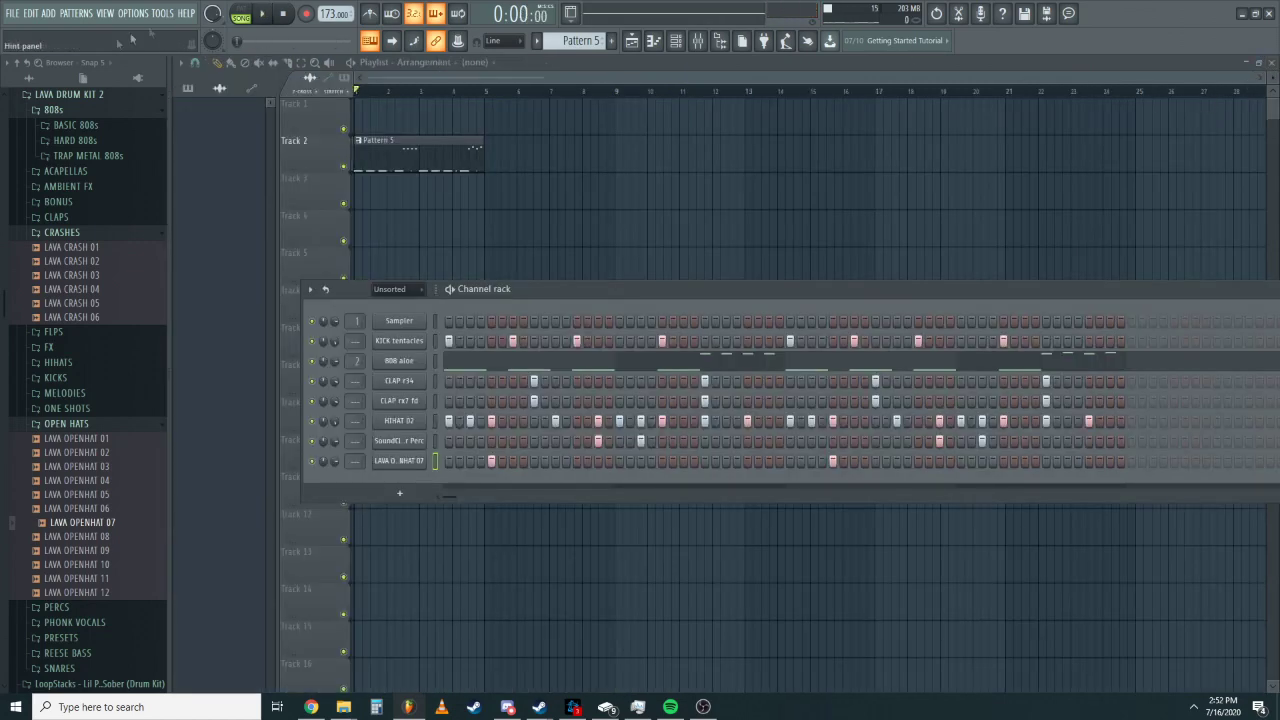
pyautogui.click(48, 13)
pyautogui.click(195, 146)
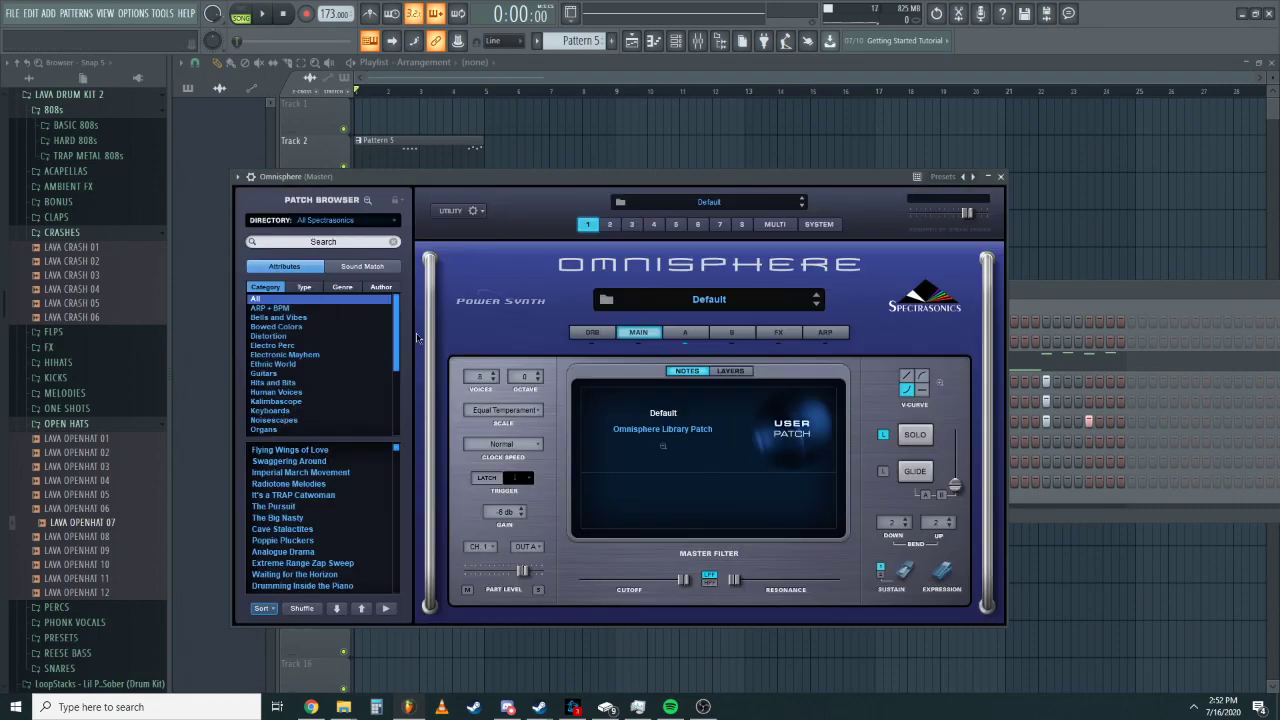
pyautogui.moveTo(457, 180); pyautogui.dragTo(487, 174)
# Save the project as nascar aloelava and load Omnisphere's Noisescapes patch Uncontrollable Thoughts, moving its window clear of the channel rack.
pyautogui.hotkey('ctrl', 's')
pyautogui.write('nascar aloelava')
pyautogui.press('Return')
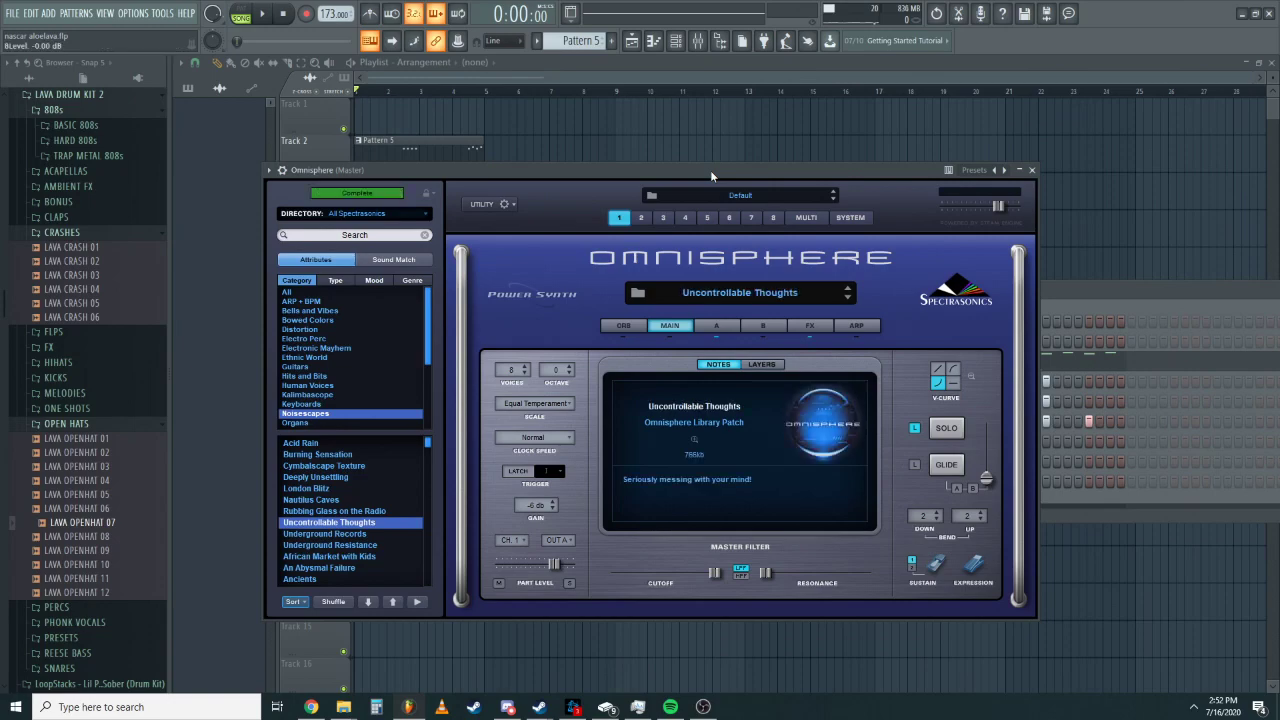
pyautogui.moveTo(710, 170); pyautogui.dragTo(988, 143)
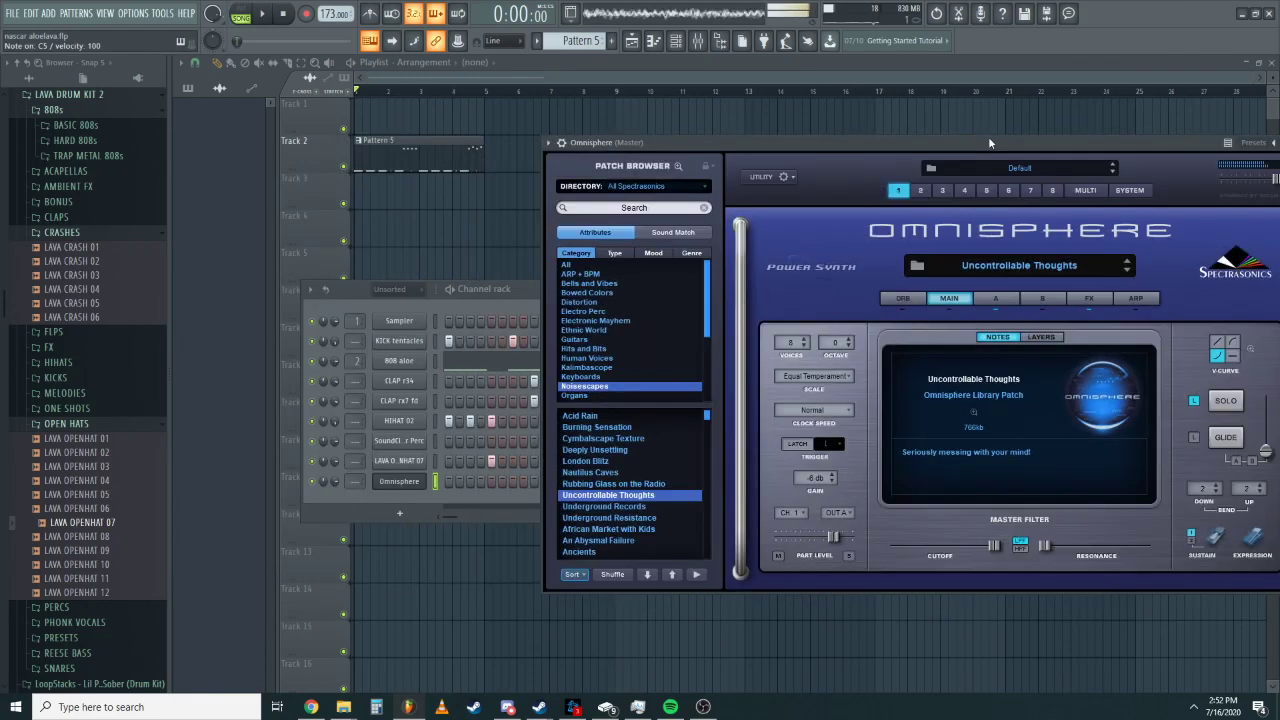
# Mute the drum and 808 channels, draw a four-bar C5 note for Omnisphere from bar 1 and play it.
pyautogui.click(309, 364)
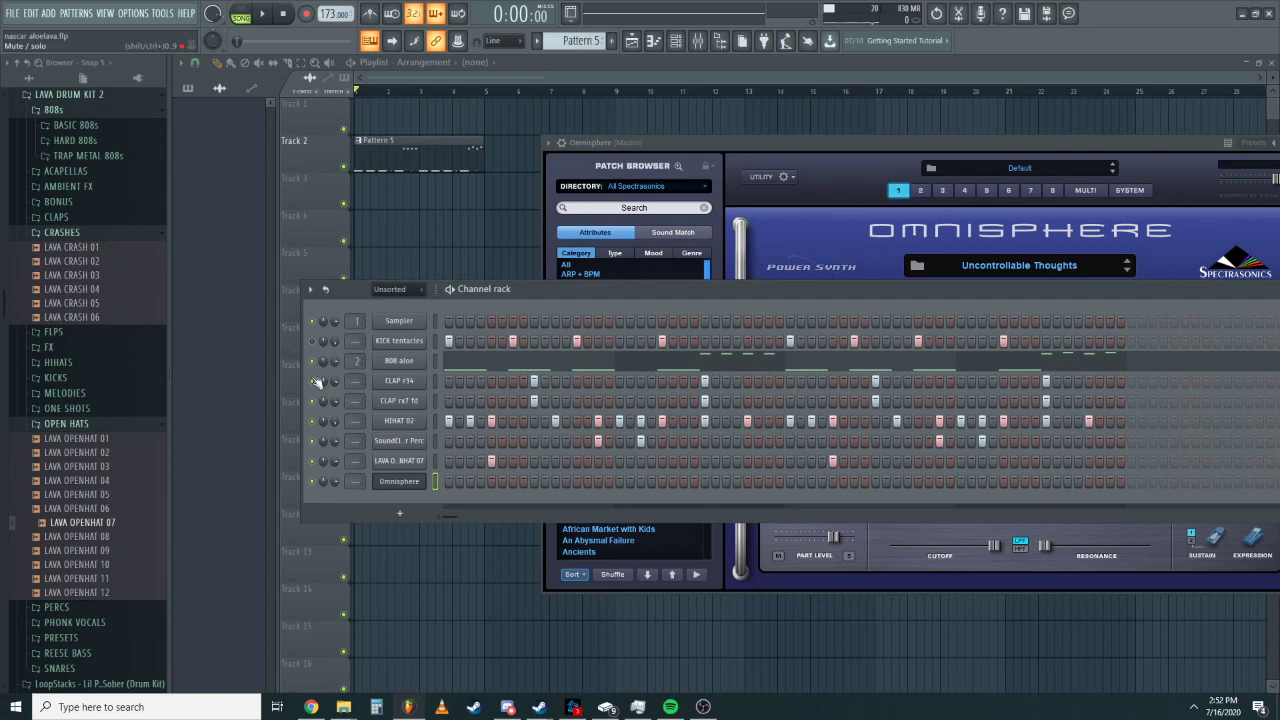
pyautogui.rightClick(390, 480)
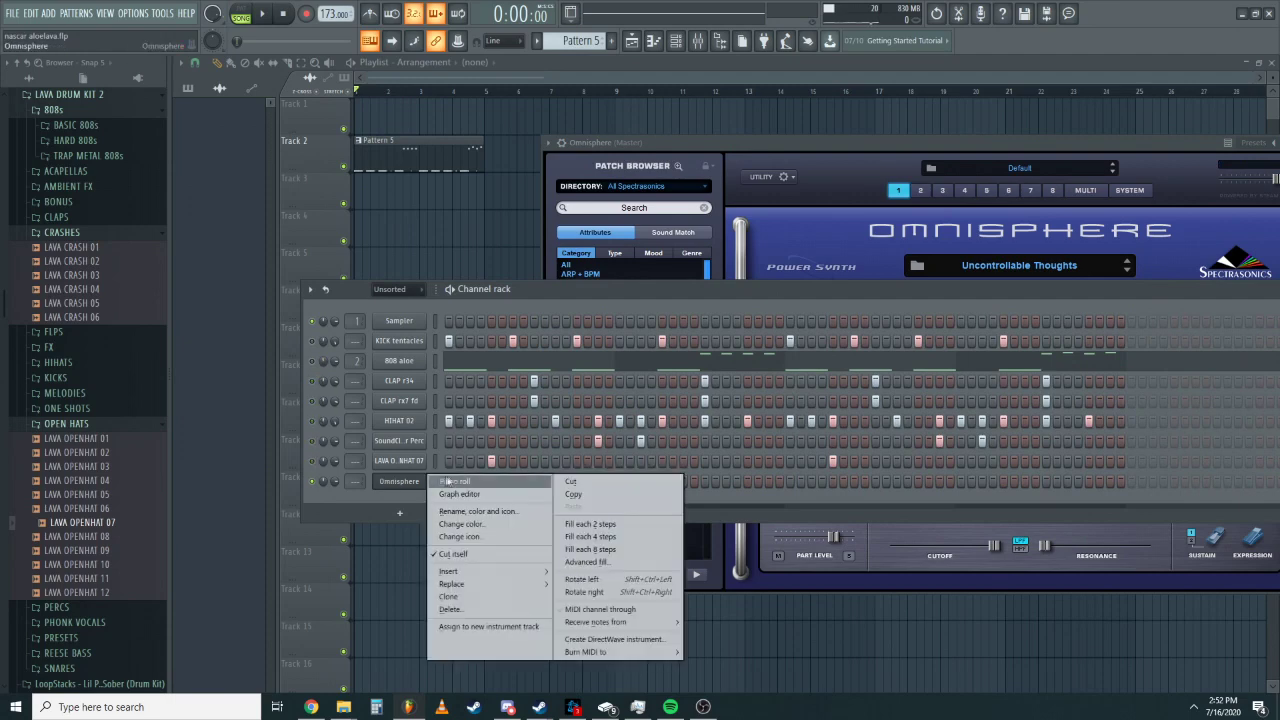
pyautogui.click(452, 481)
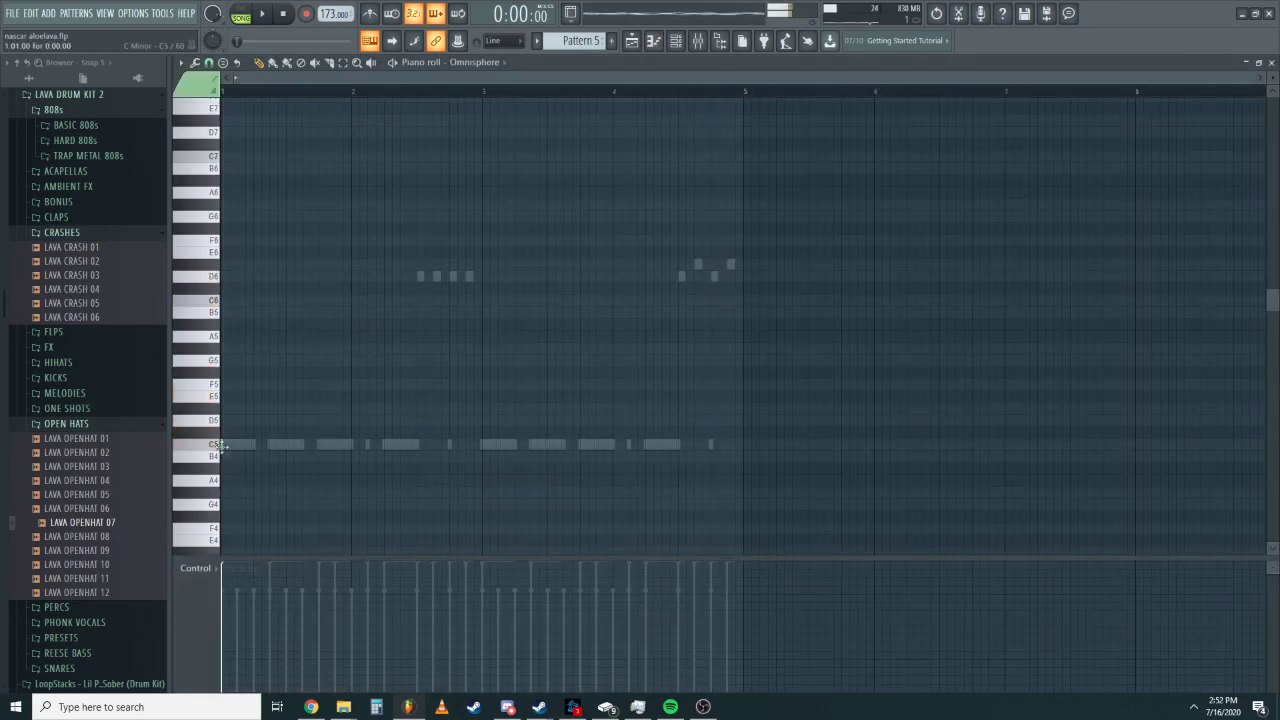
pyautogui.moveTo(323, 443); pyautogui.dragTo(743, 443)
pyautogui.press('space')
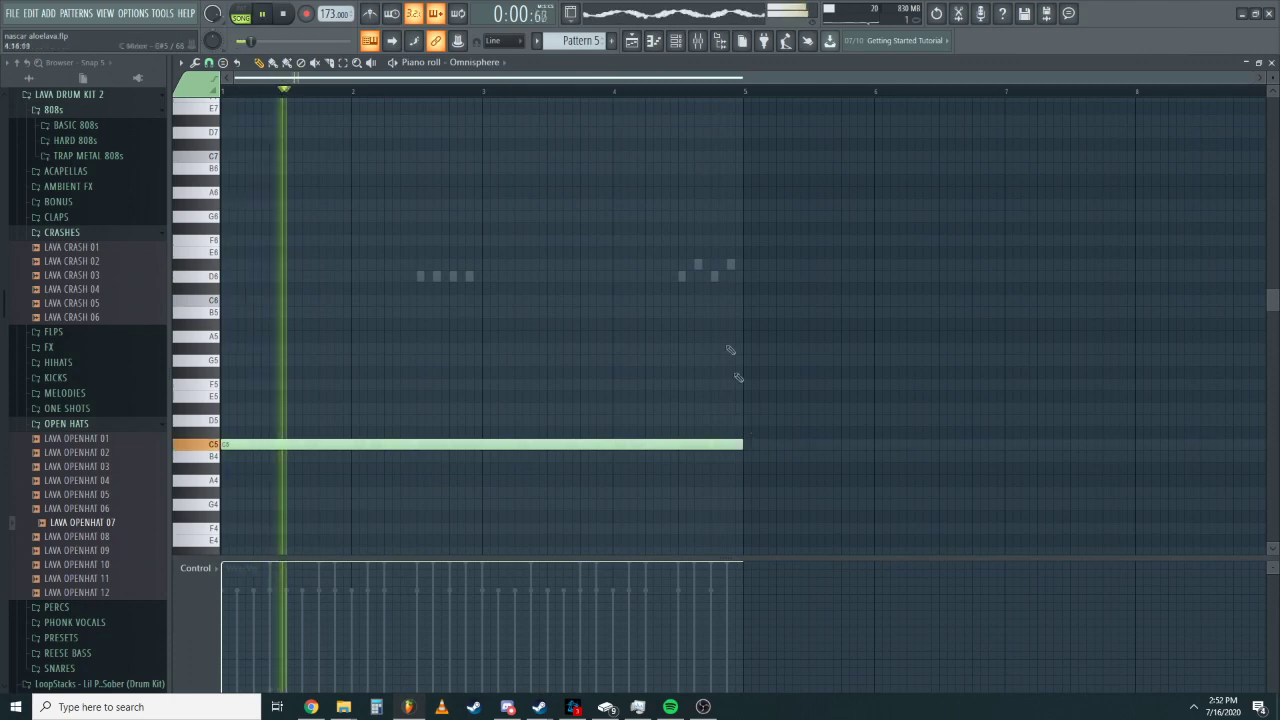
# Route Omnisphere to mixer insert 9 and add Fruity parametric EQ 2 in slot 4 with low-end and high-end cuts.
pyautogui.click(676, 41)
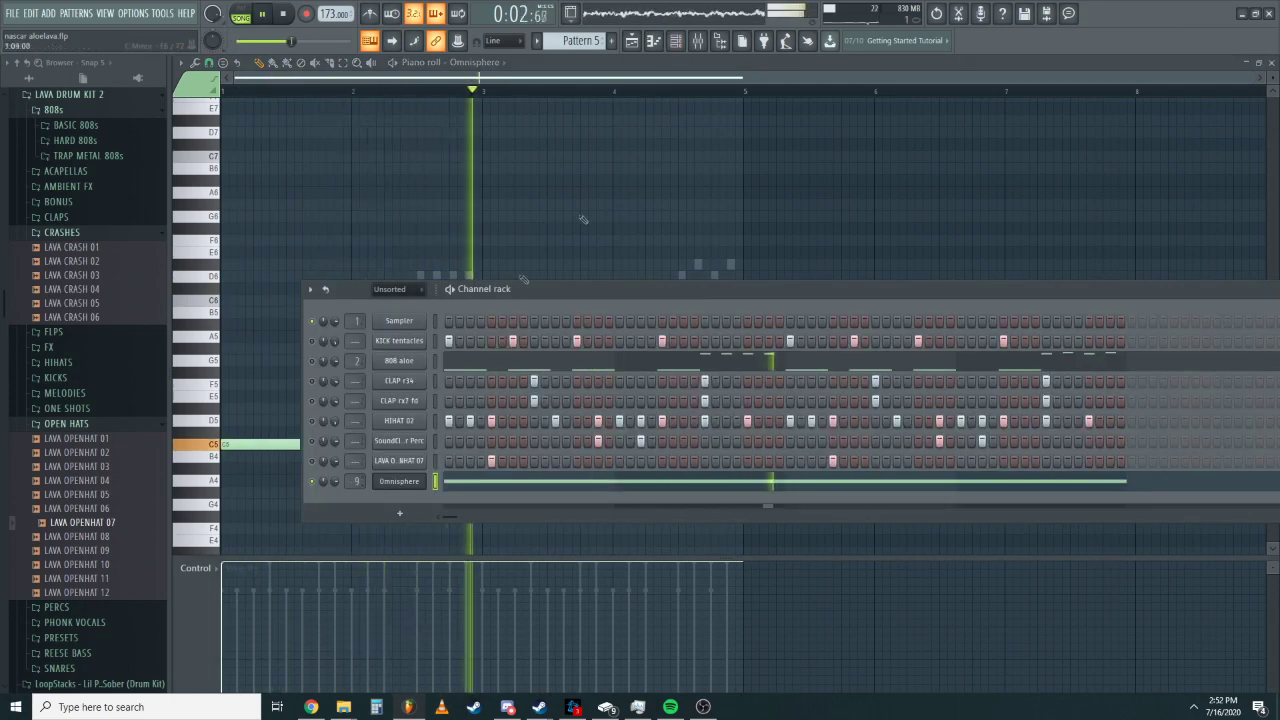
pyautogui.click(699, 44)
pyautogui.click(1169, 167)
pyautogui.moveTo(1150, 187)
pyautogui.click(978, 102)
pyautogui.press('space')
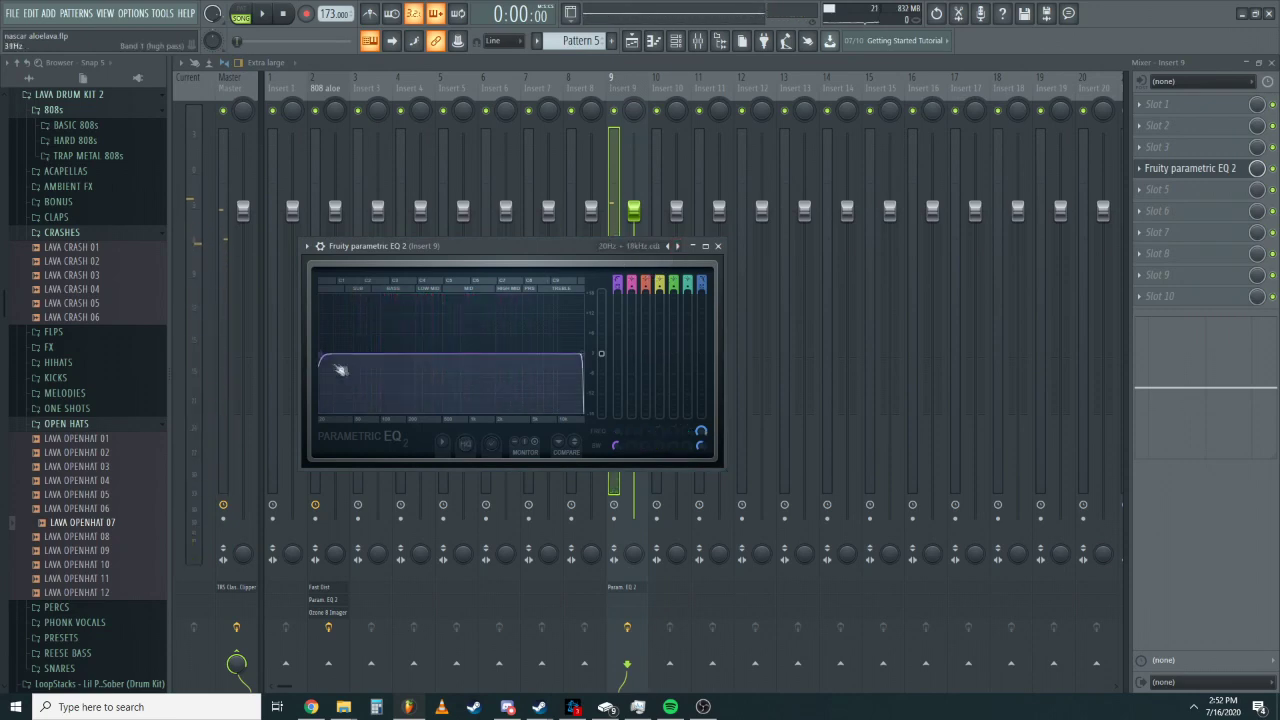
# Resume playback and add Fruity Fast Dist in slot 2 of insert 9.
pyautogui.press('space')
pyautogui.click(1157, 125)
pyautogui.moveTo(1150, 143)
pyautogui.click(840, 559)
# Add ValhallaRoom in slot 6 of insert 9, set its mix to 10.1% and close the plugin.
pyautogui.click(1160, 211)
pyautogui.moveTo(1155, 229)
pyautogui.click(1051, 306)
pyautogui.moveTo(228, 240); pyautogui.dragTo(214, 368)
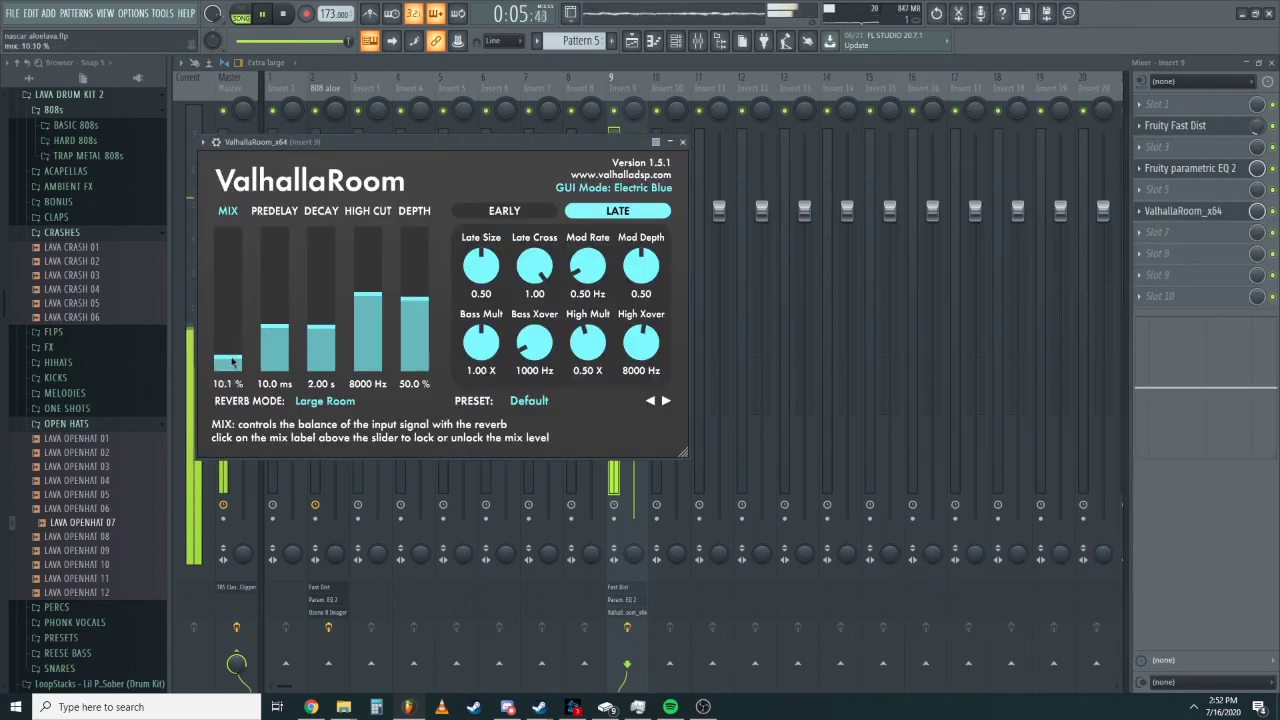
pyautogui.click(683, 142)
# Transpose the four-bar Omnisphere note up one octave to C6 and play it back.
pyautogui.click(676, 41)
pyautogui.press('space')
pyautogui.rightClick(417, 480)
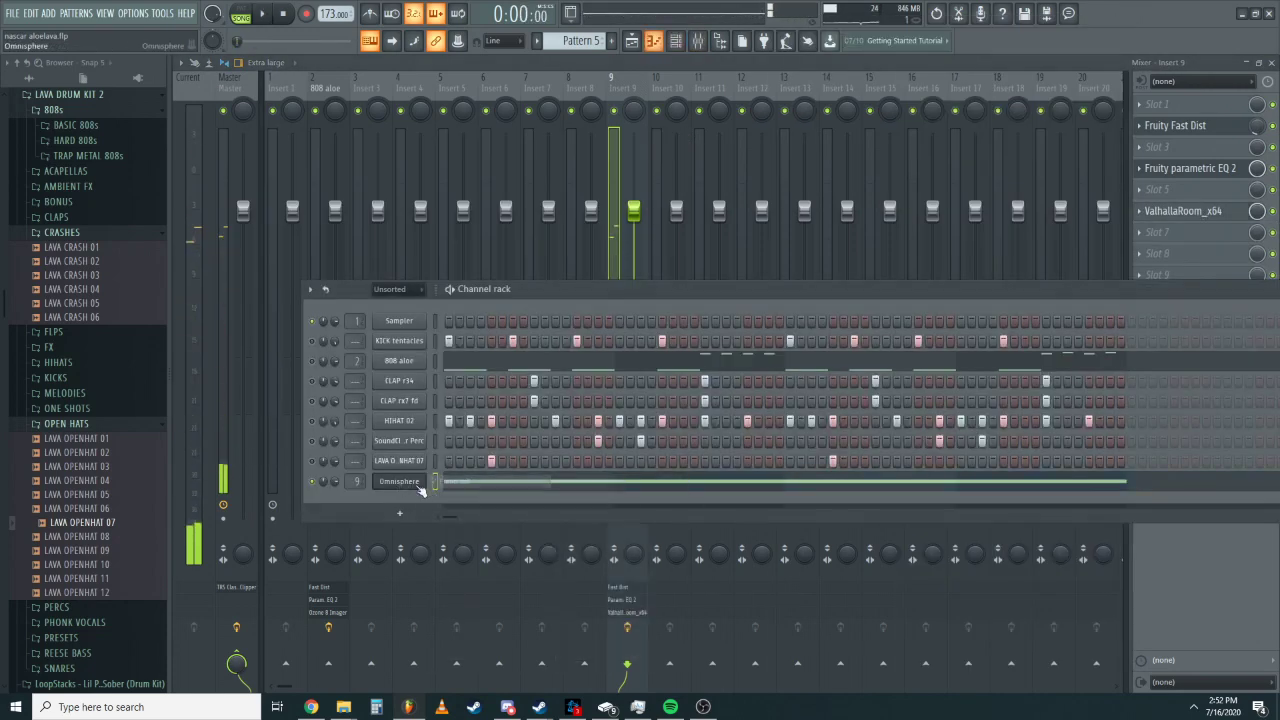
pyautogui.rightClick(418, 481)
pyautogui.click(453, 480)
pyautogui.hotkey('ctrl', 'Up')
pyautogui.press('space')
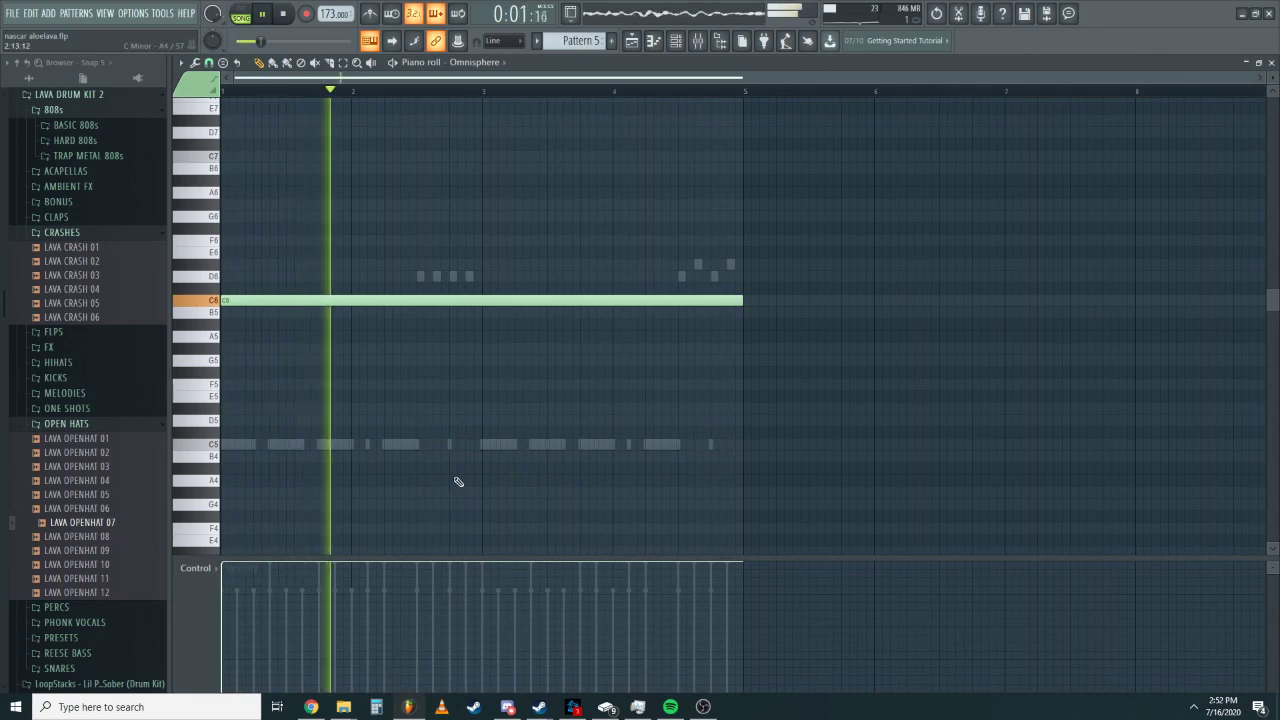
pyautogui.press('space')
# Unmute the drum and 808 channels, play the full pattern and lower the fader of mixer insert 9.
pyautogui.press('F6')
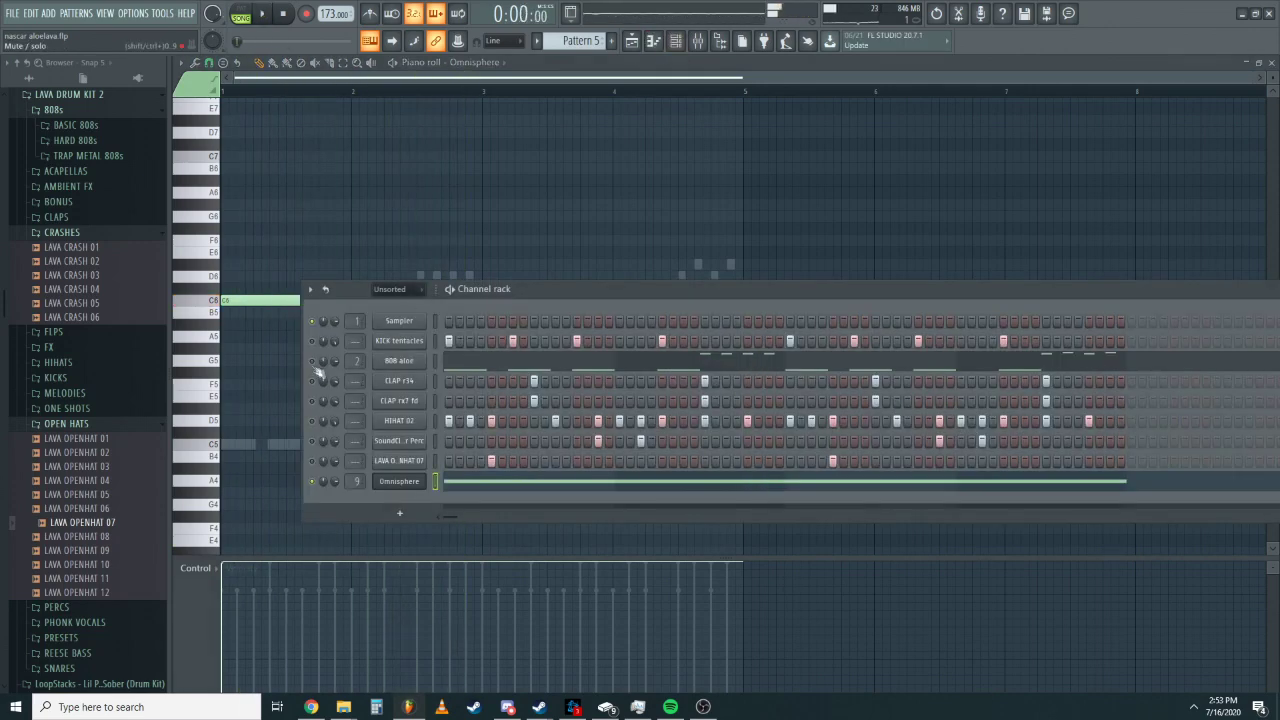
pyautogui.press('space')
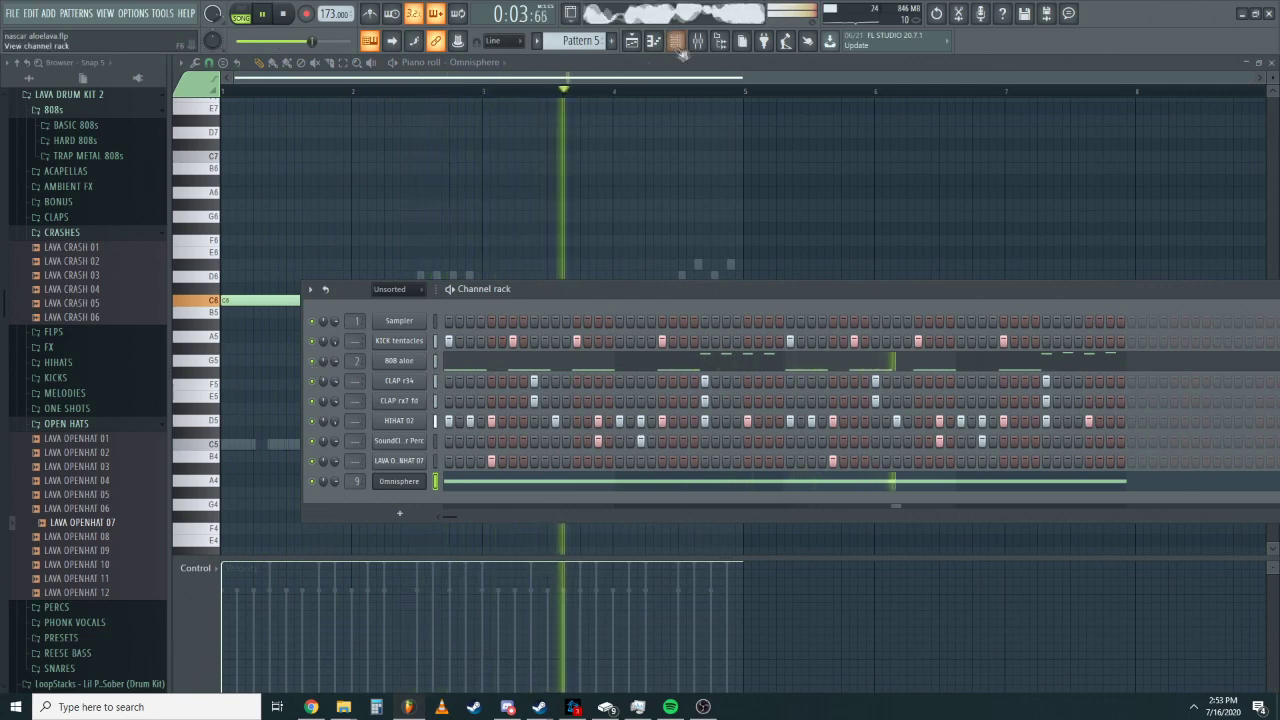
pyautogui.press('F9')
pyautogui.press('F6')
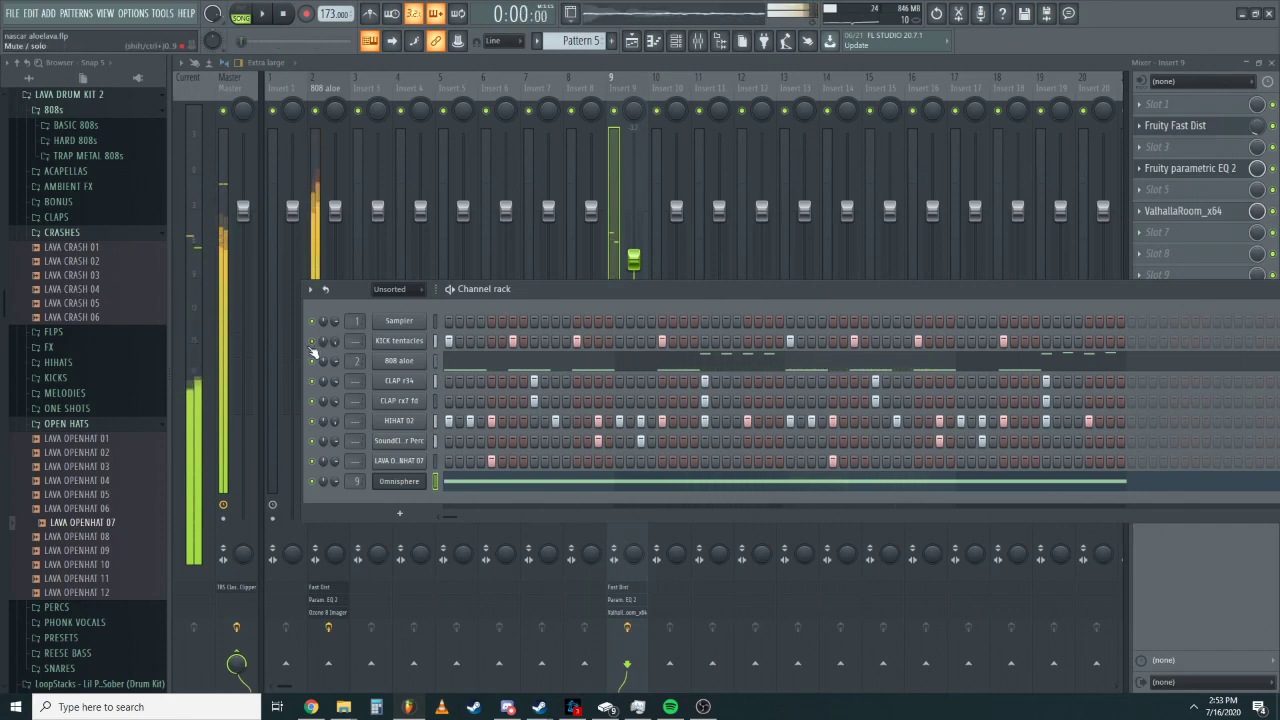
# Mute the drums, audition Noisescapes patches such as Underground Records during playback, load Dive Mask and close Omnisphere.
pyautogui.press('space')
pyautogui.click(392, 483)
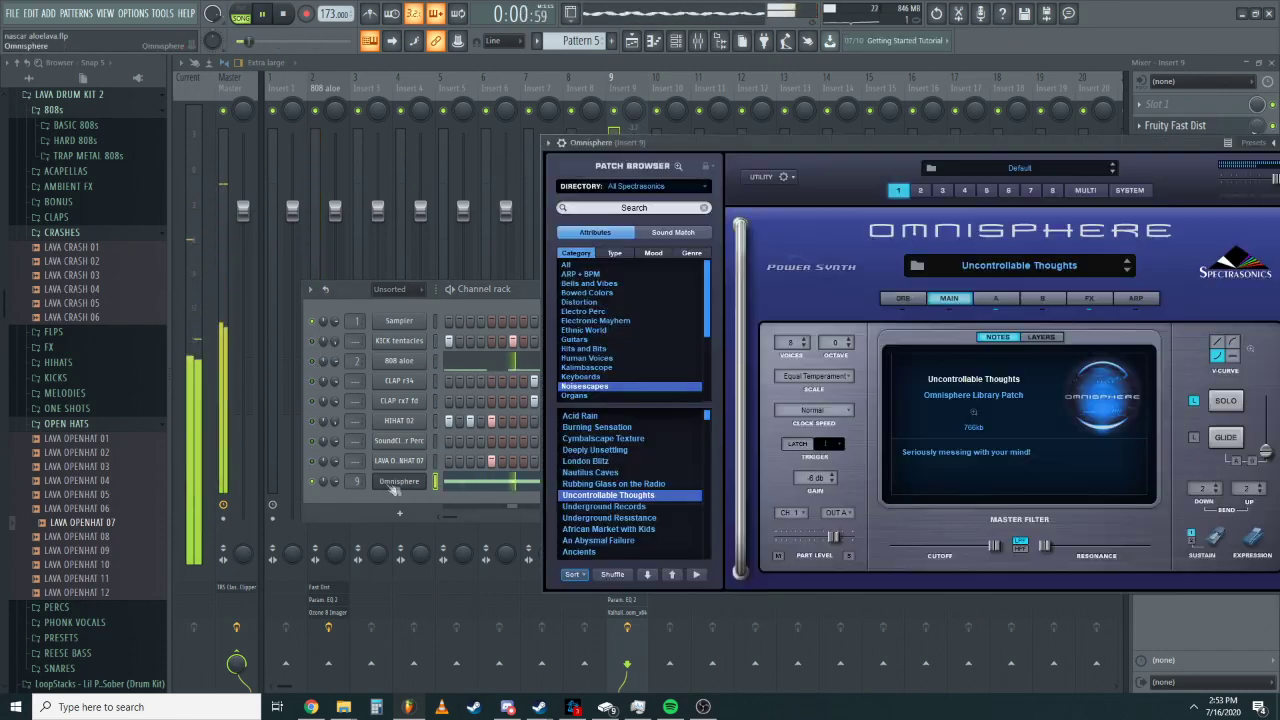
pyautogui.click(627, 507)
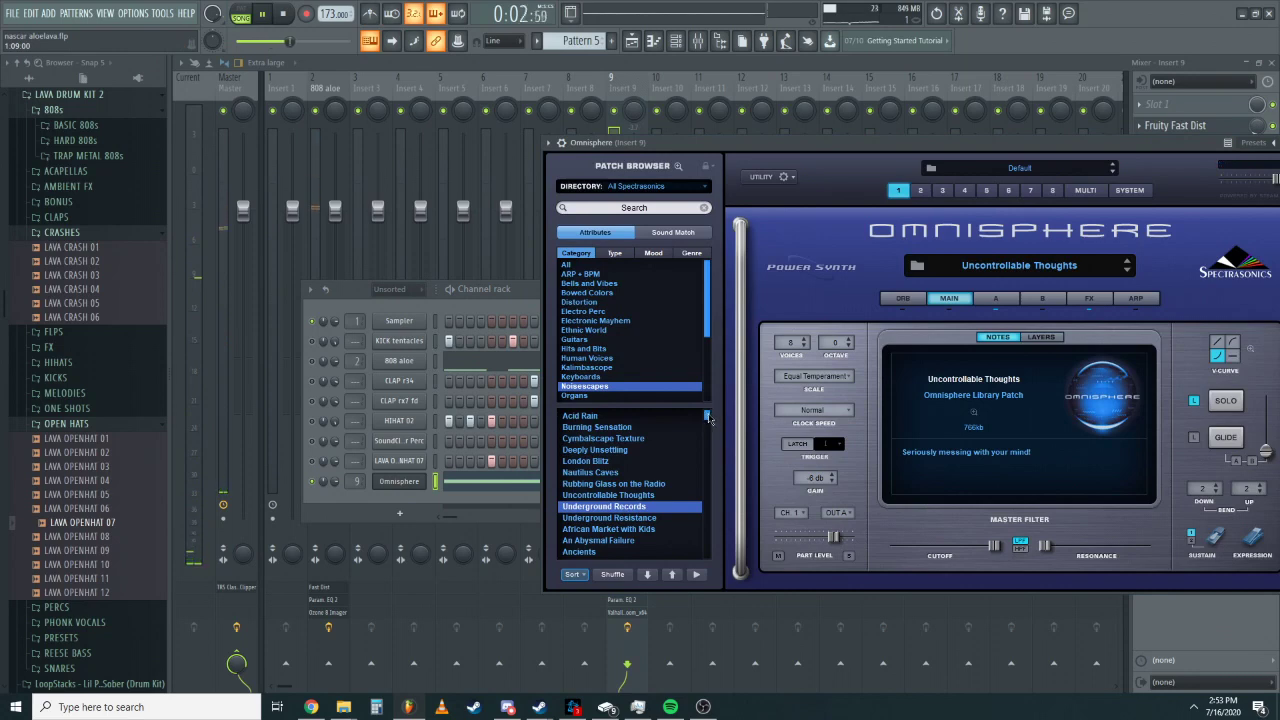
pyautogui.moveTo(707, 416); pyautogui.dragTo(698, 440)
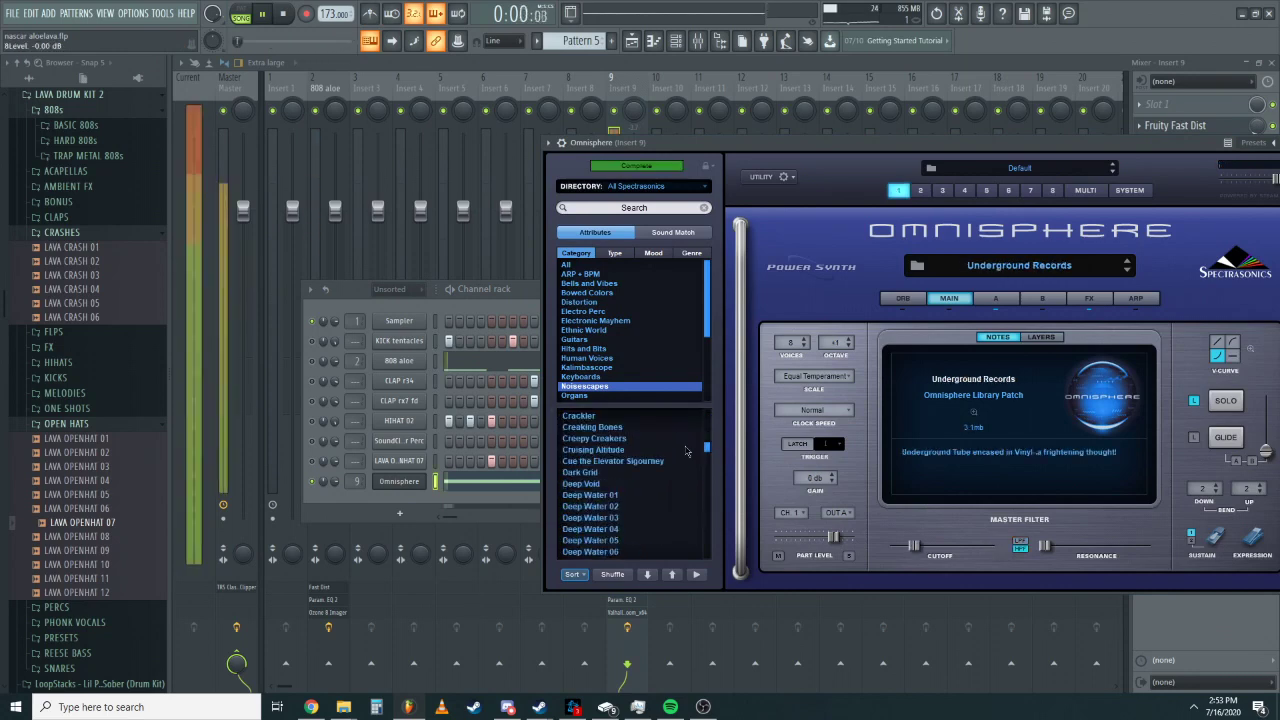
pyautogui.scroll(-2, 685, 452)
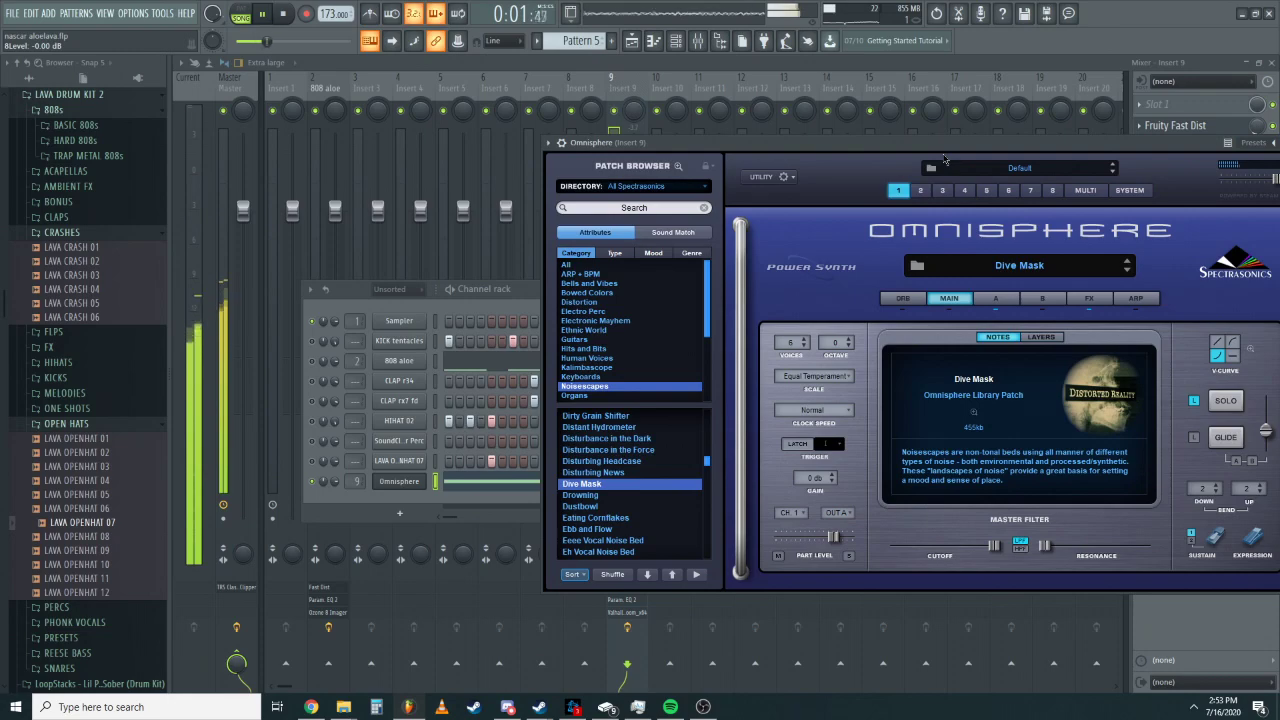
pyautogui.moveTo(948, 149); pyautogui.dragTo(677, 179)
pyautogui.click(1047, 173)
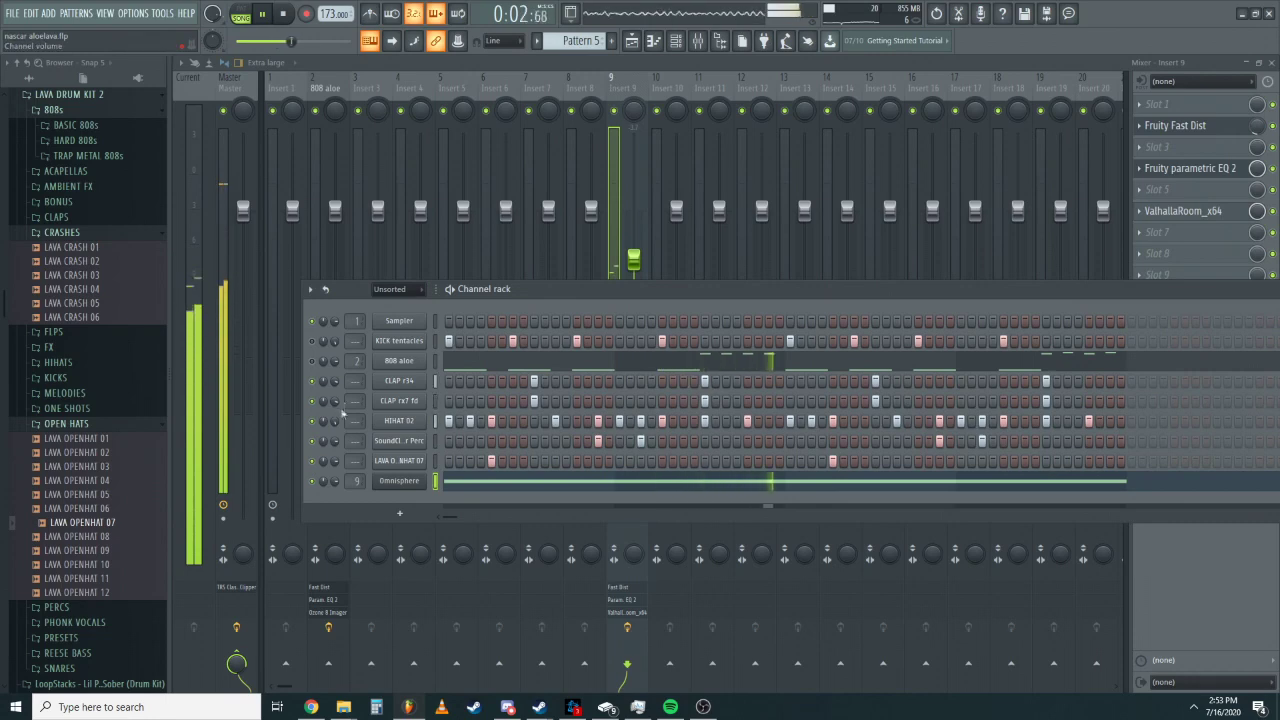
# Lower the fader of mixer insert 9, load Kickstart in slot 8, close its window and stop playback.
pyautogui.click(633, 259)
pyautogui.click(1177, 256)
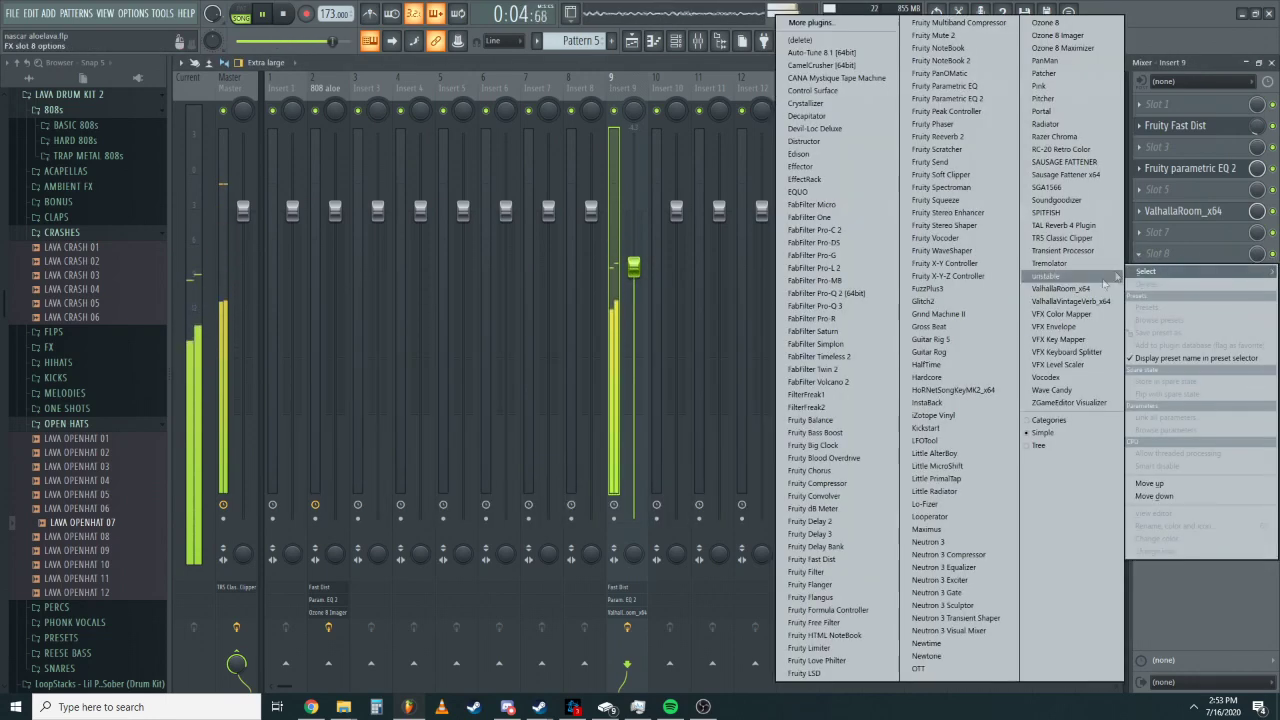
pyautogui.click(928, 428)
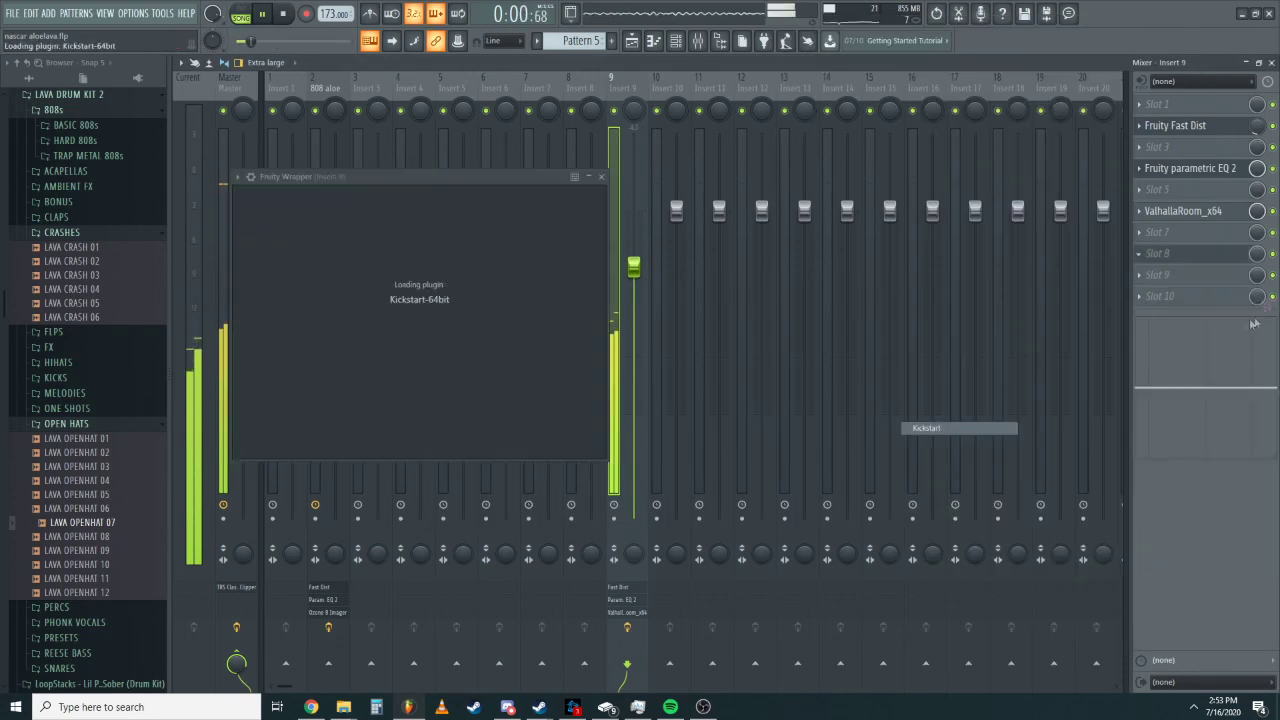
pyautogui.click(628, 177)
pyautogui.click(677, 42)
pyautogui.press('space')
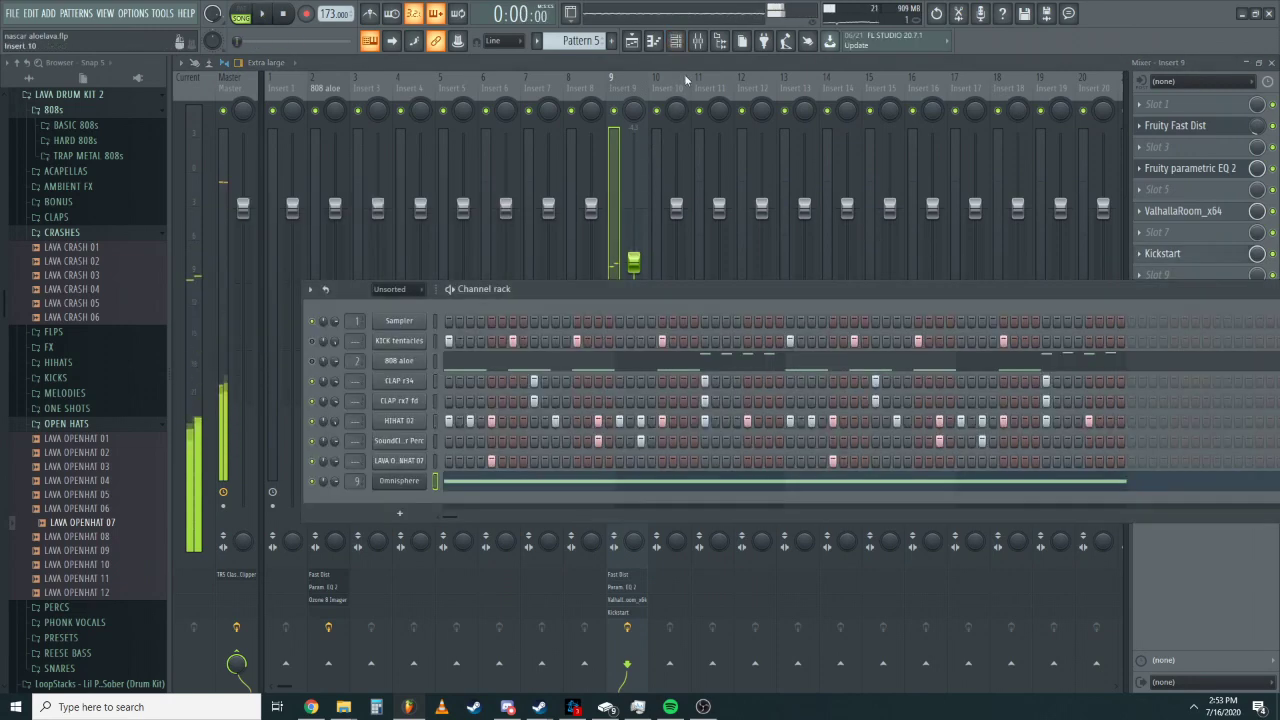
# Reopen Kickstart on insert 9 to review its ducking curve, close it and play the sound back.
pyautogui.click(1171, 272)
pyautogui.click(1168, 256)
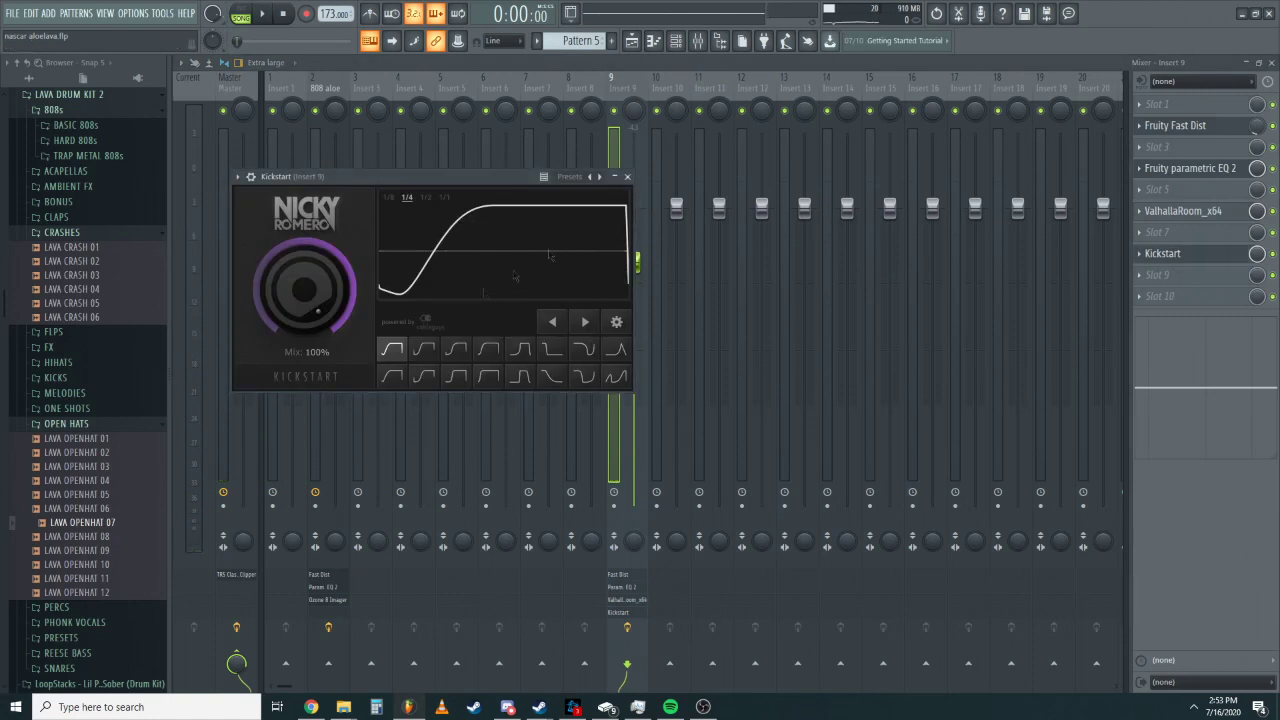
pyautogui.click(627, 176)
pyautogui.press('space')
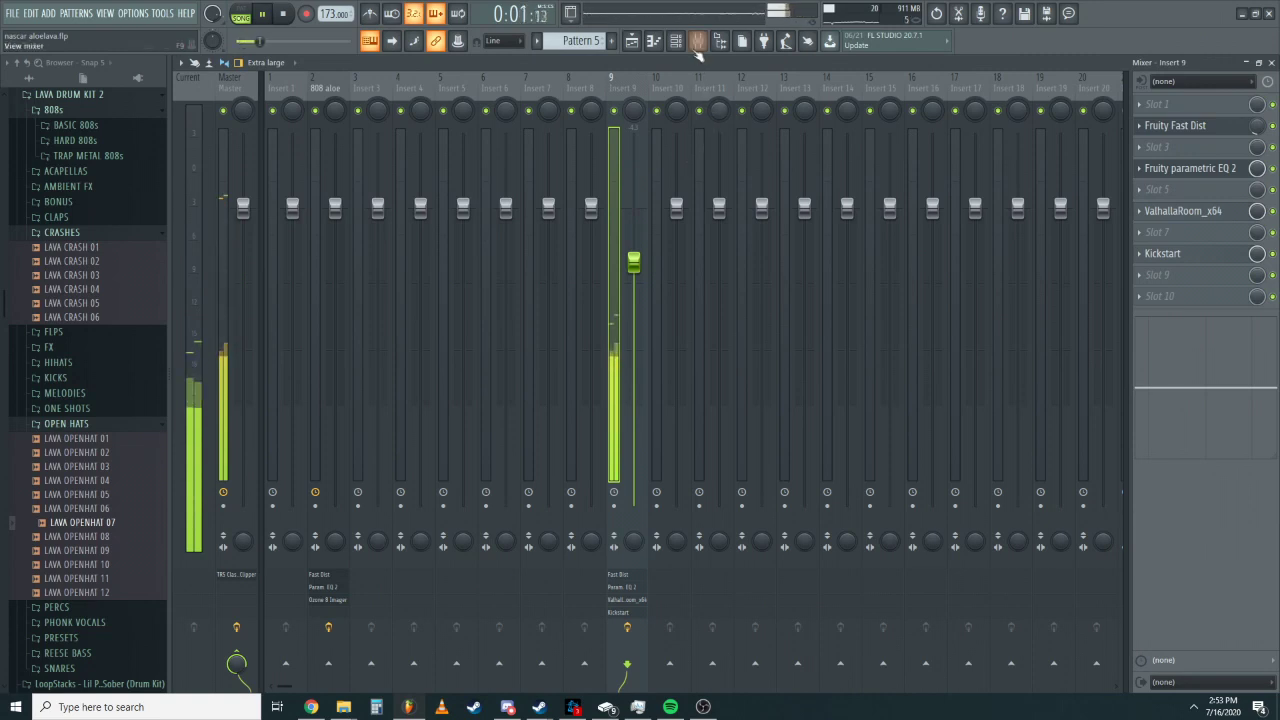
# Transpose the Omnisphere note up one octave to C7, play it alone and with the drums, and stop playback.
pyautogui.click(687, 44)
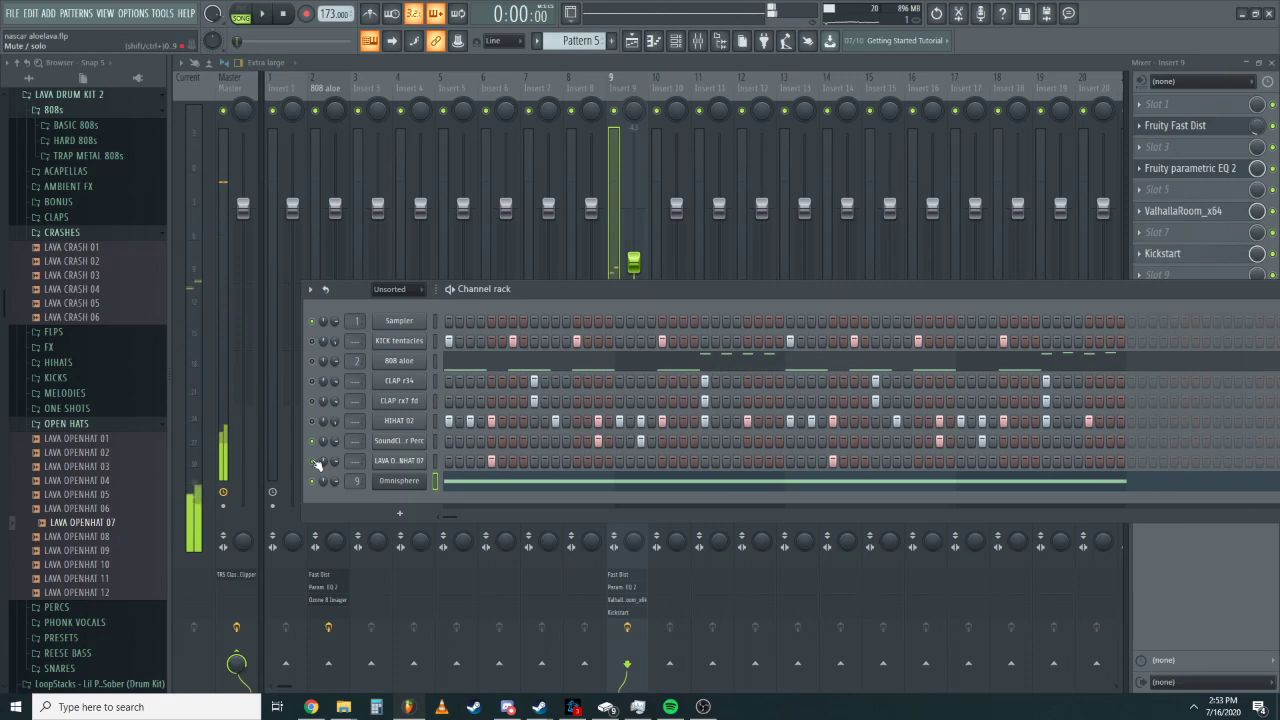
pyautogui.rightClick(386, 483)
pyautogui.click(454, 484)
pyautogui.press('space')
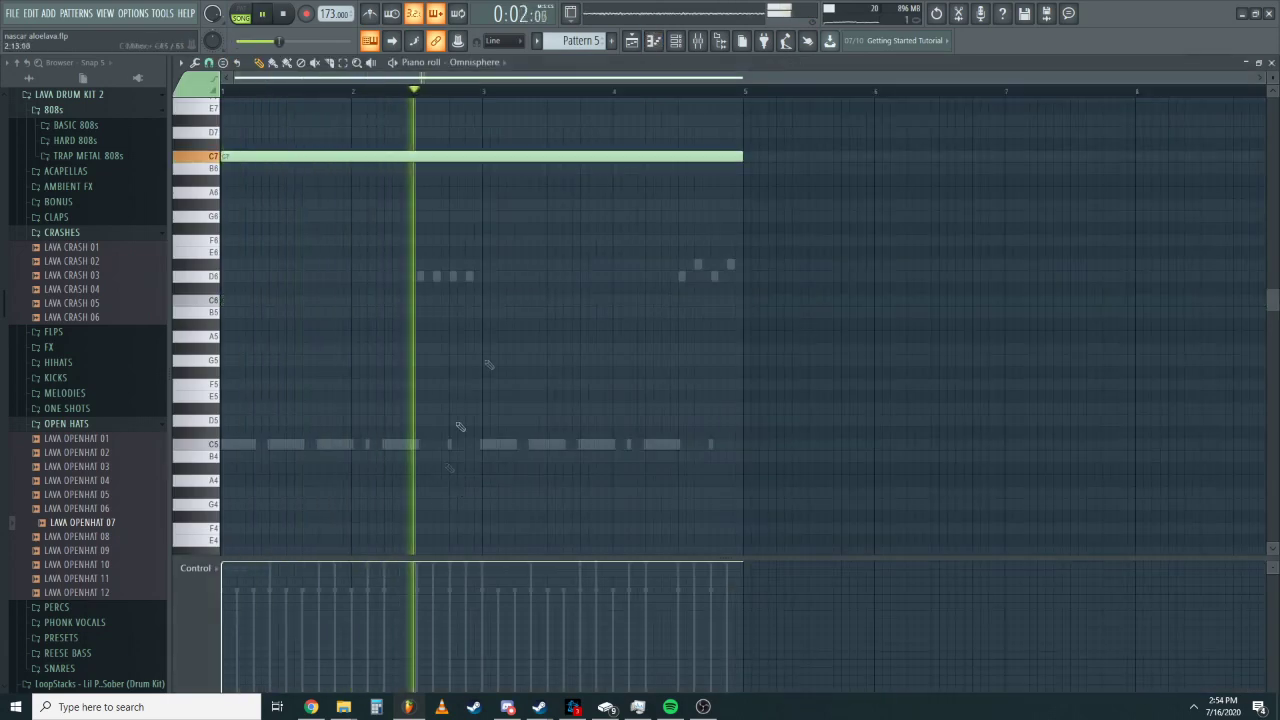
pyautogui.click(684, 41)
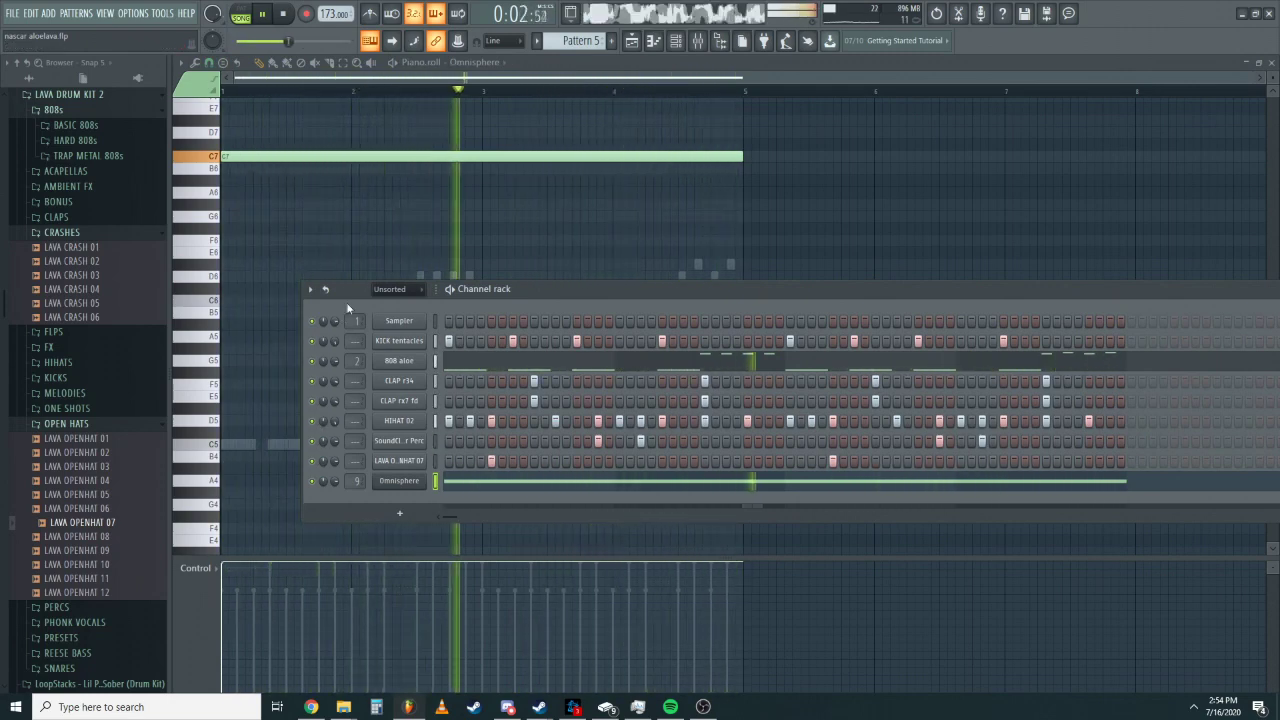
pyautogui.press('space')
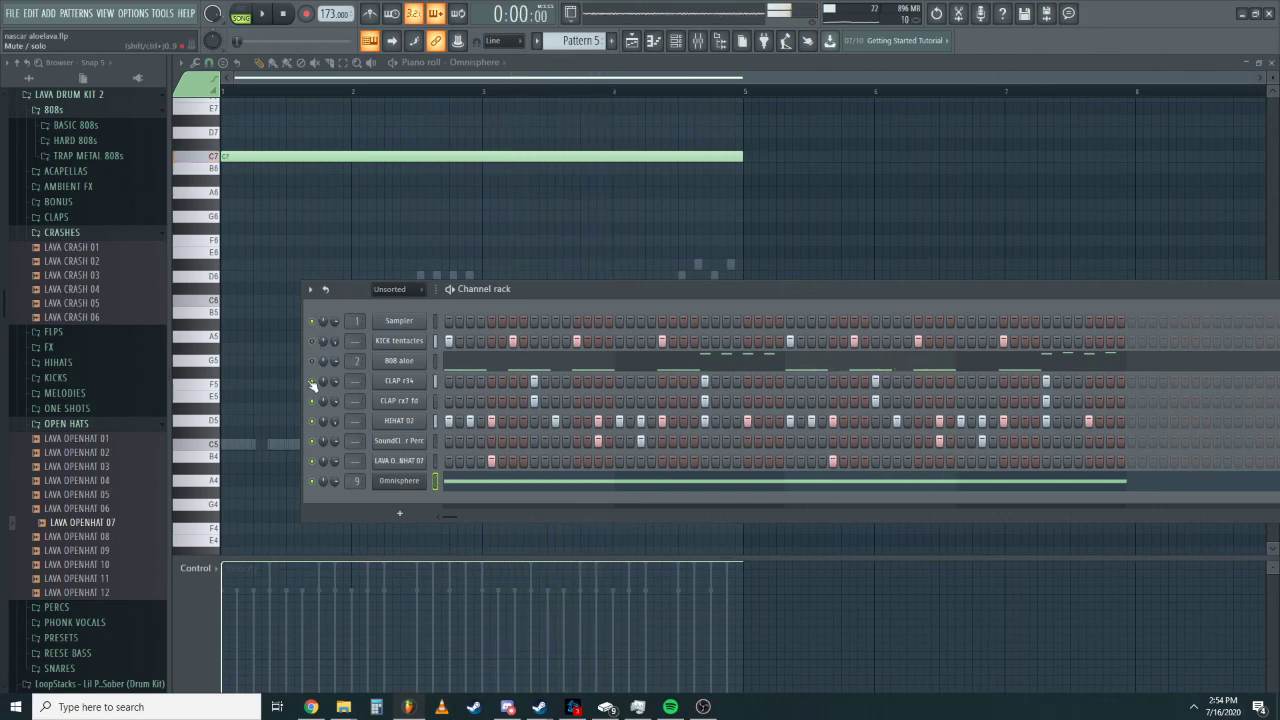
# Transpose the four-bar Omnisphere note down two octaves to C5 and play it back.
pyautogui.click(443, 279)
pyautogui.rightClick(443, 279)
pyautogui.hotkey('ctrl', 'Down')
pyautogui.hotkey('ctrl', 'Down')
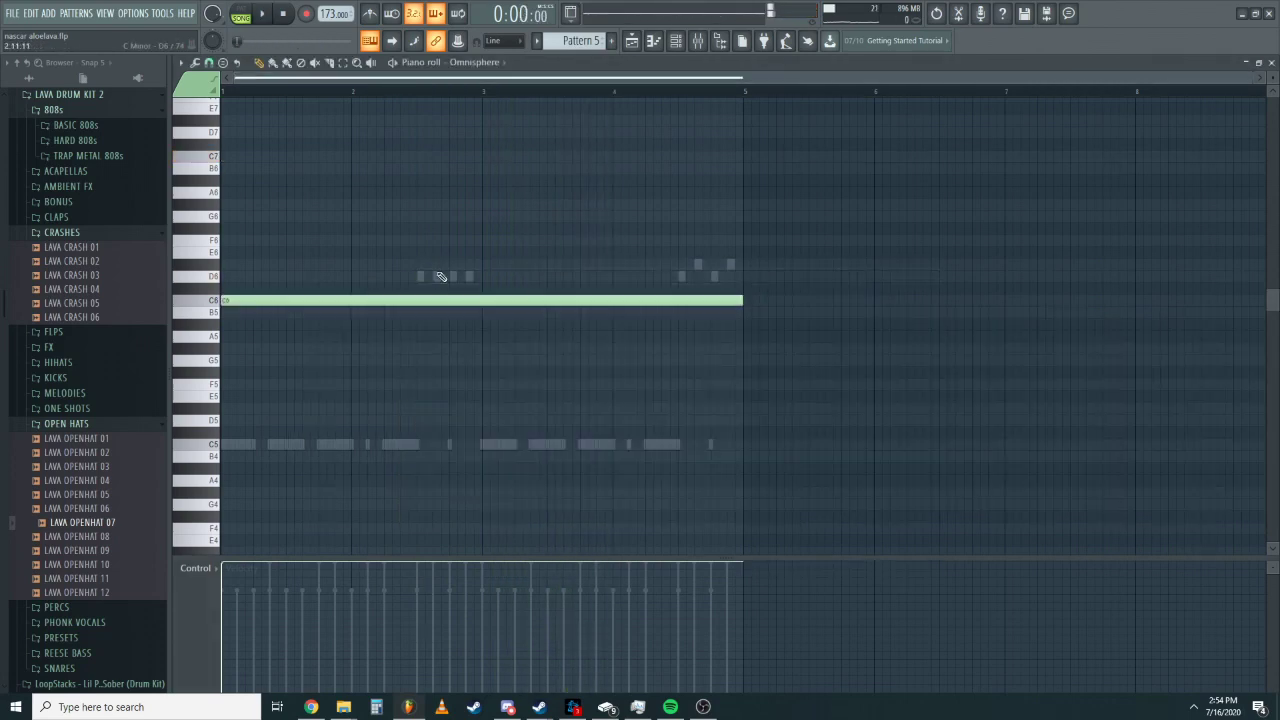
pyautogui.press('space')
# Open Omnisphere and audition Noisescapes patches such as Eh Vocal Noise Bed, Ghost in the Machine and Needle Dropper.
pyautogui.click(697, 42)
pyautogui.click(400, 469)
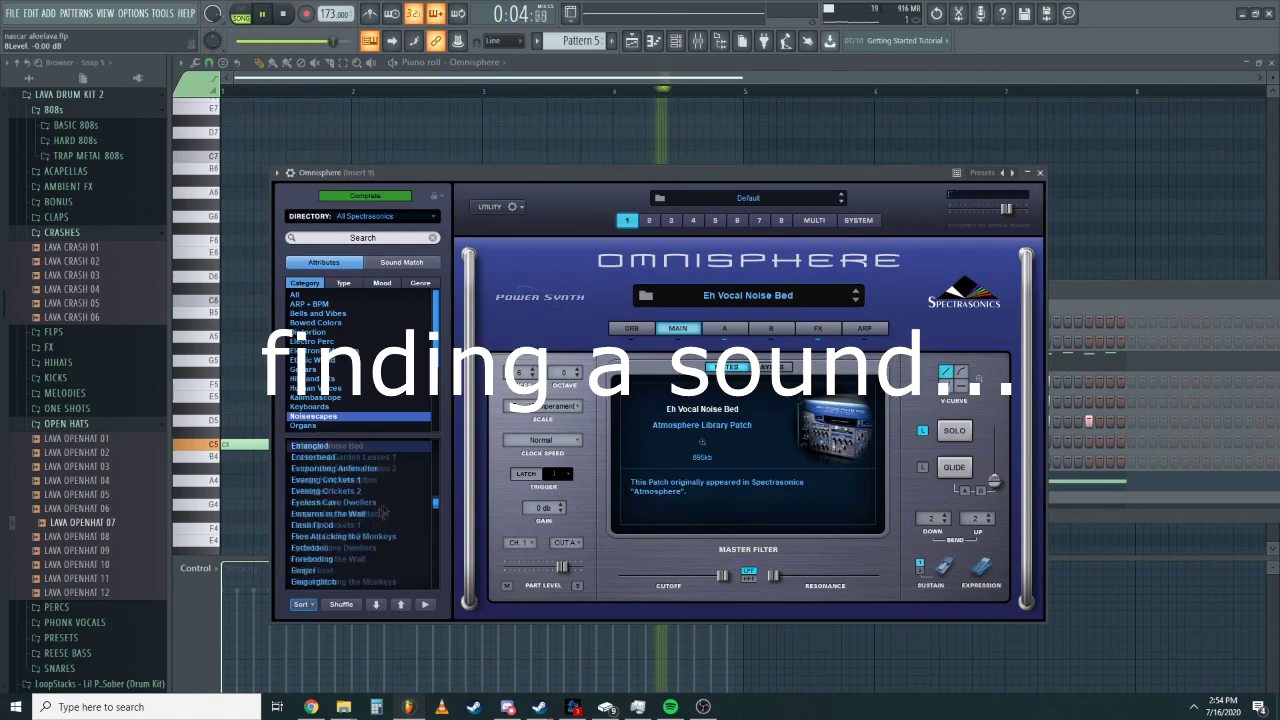
pyautogui.click(384, 525)
pyautogui.scroll(-2, 384, 520)
pyautogui.click(390, 503)
pyautogui.scroll(-2, 394, 485)
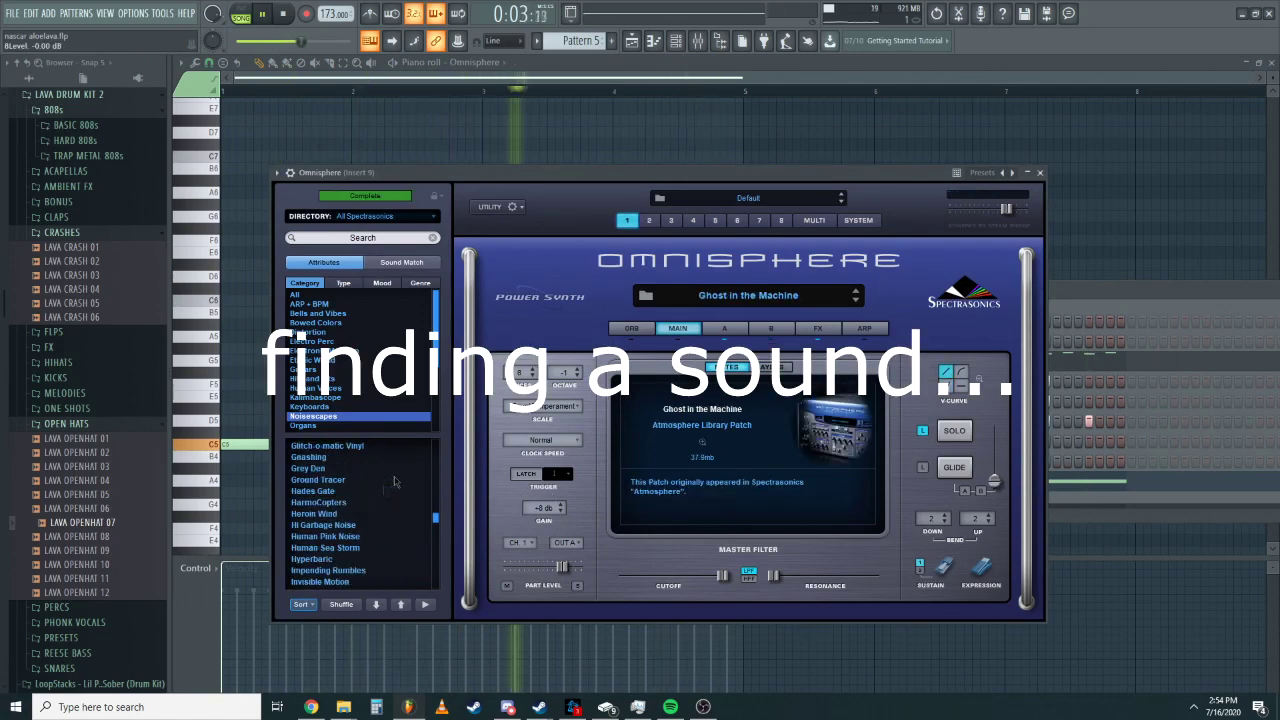
pyautogui.scroll(-3, 388, 500)
pyautogui.click(330, 525)
pyautogui.click(321, 537)
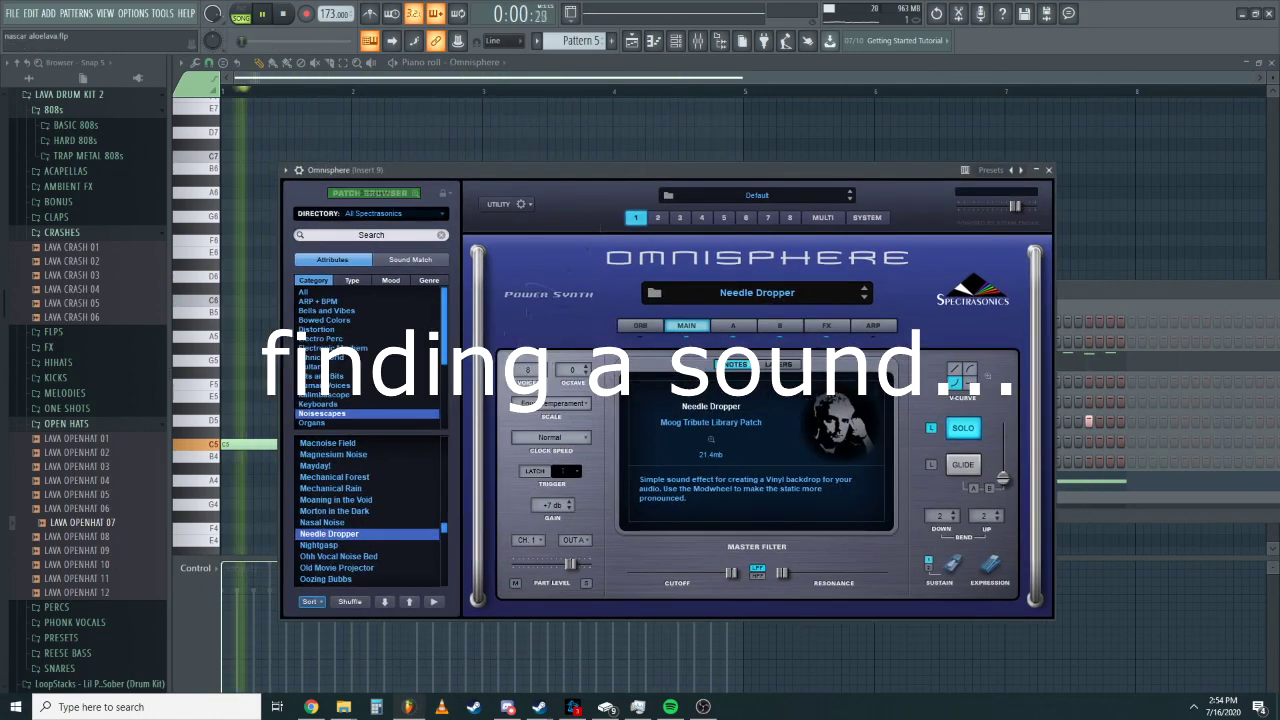
# Audition further Noisescapes patches during playback, including Oozing Bubbs and Rainy Daze.
pyautogui.press('space')
pyautogui.click(330, 580)
pyautogui.press('space')
pyautogui.moveTo(708, 169); pyautogui.dragTo(753, 138)
pyautogui.scroll(-5, 375, 520)
pyautogui.press('space')
pyautogui.click(365, 487)
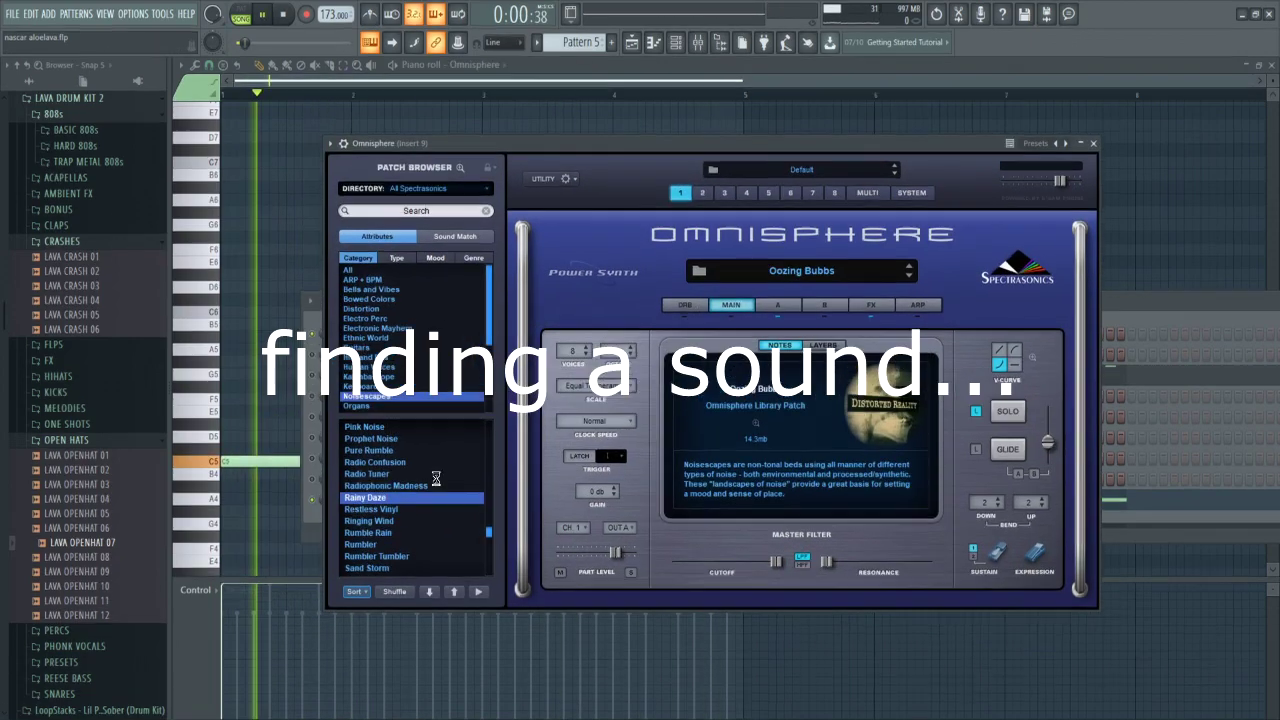
# Close Omnisphere, unmute the drum and 808 channels and play the full pattern.
pyautogui.press('space')
pyautogui.moveTo(635, 138); pyautogui.dragTo(645, 156)
pyautogui.press('space')
pyautogui.press('space')
pyautogui.click(1103, 156)
pyautogui.moveTo(312, 341); pyautogui.dragTo(312, 461)
pyautogui.press('space')
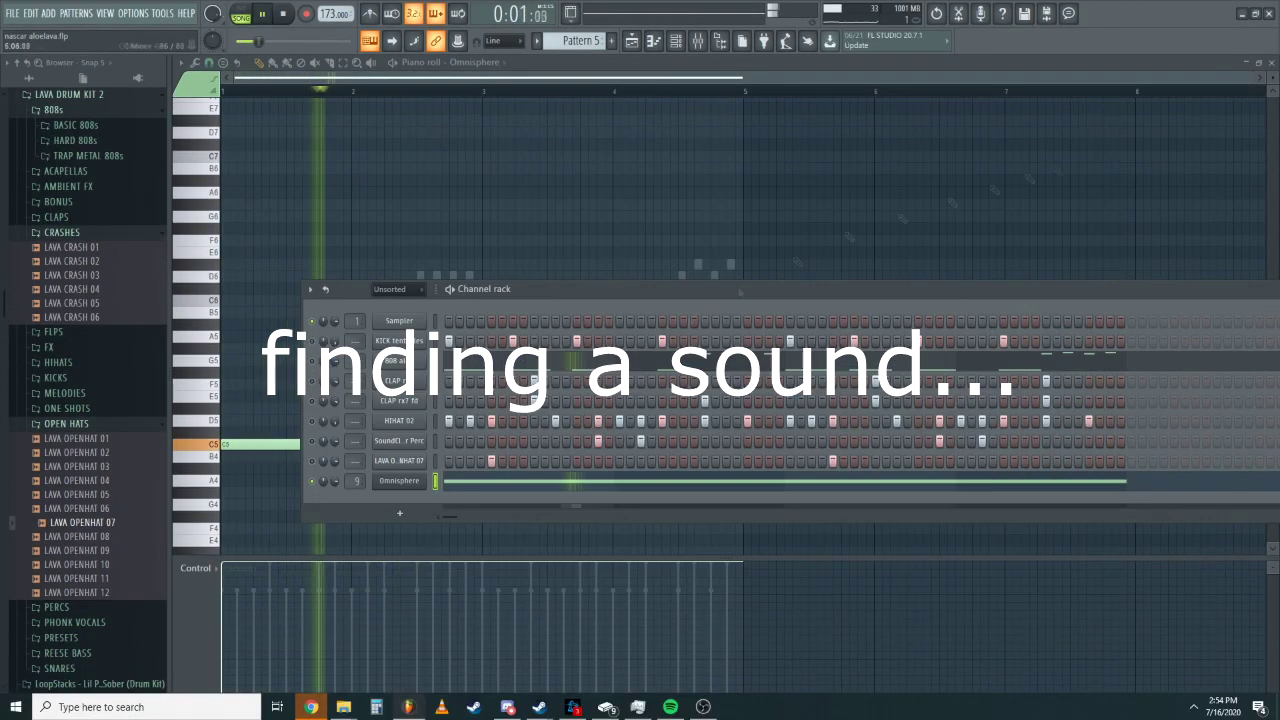
# Save the project and delete the Omnisphere channel.
pyautogui.hotkey('ctrl', 's')
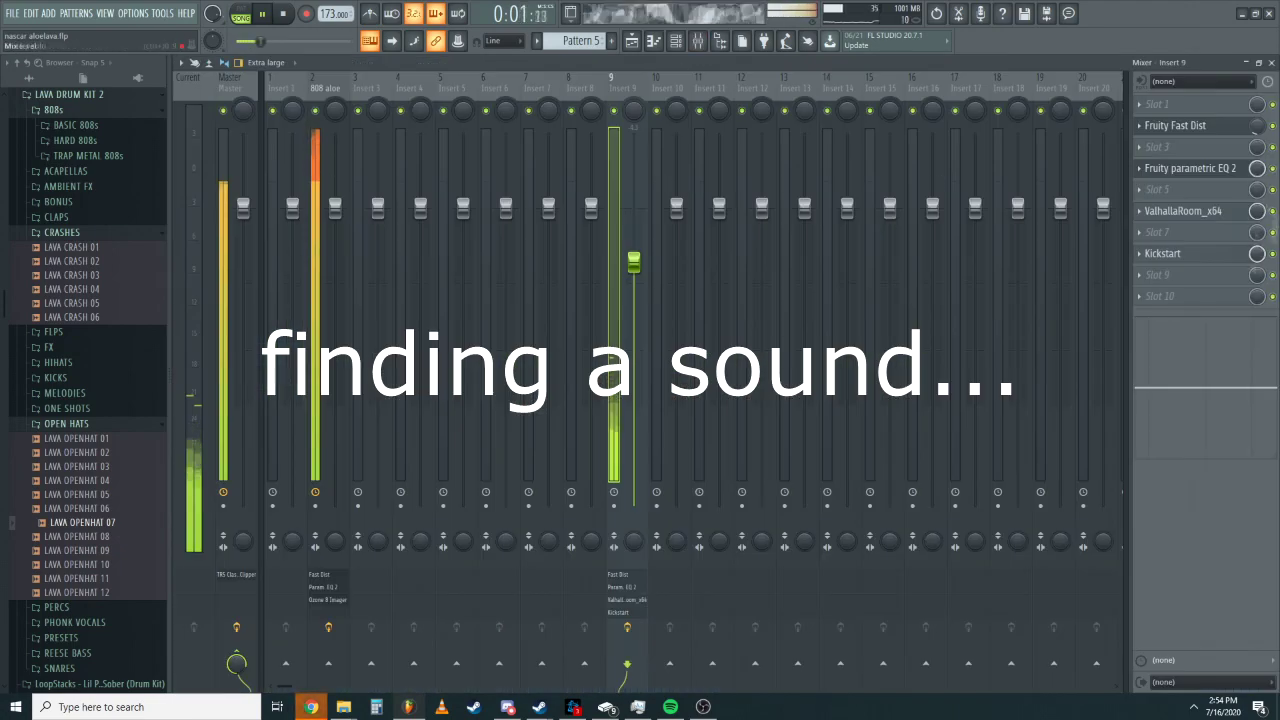
pyautogui.rightClick(404, 482)
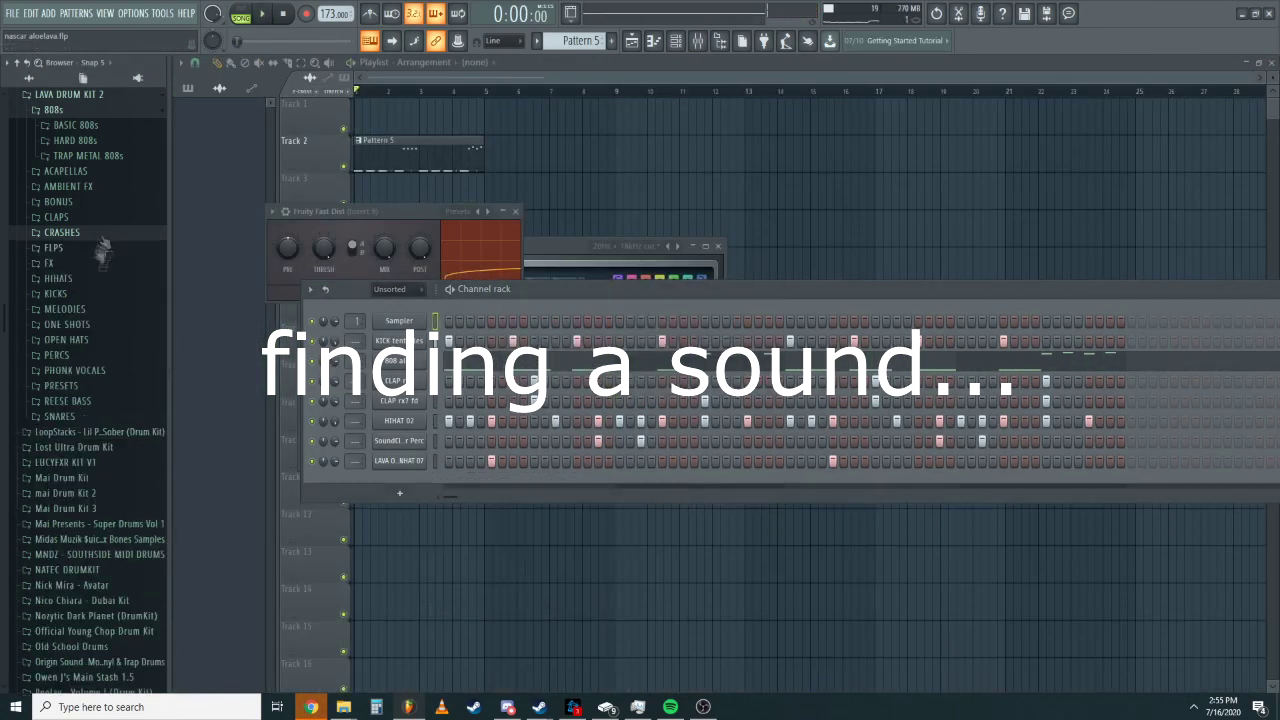
# Place the LAVA FX 22 - WTF sample on playlist track 1 and play it with track 2 muted.
pyautogui.click(118, 295)
pyautogui.moveTo(128, 438); pyautogui.dragTo(394, 120)
pyautogui.click(344, 167)
pyautogui.moveTo(394, 120)
pyautogui.mouseDown()
pyautogui.moveTo(362, 120)
pyautogui.moveTo(444, 132)
pyautogui.mouseUp()
pyautogui.scroll(5, 375, 121)
pyautogui.scroll(4, 370, 126)
pyautogui.click(217, 63)
pyautogui.press('space')
# Reposition the LAVA FX 22 - WTF clips on track 1, delete a surplus piece and slice the audio into short chops.
pyautogui.moveTo(470, 120)
pyautogui.mouseDown()
pyautogui.moveTo(575, 120)
pyautogui.moveTo(470, 120)
pyautogui.moveTo(479, 132)
pyautogui.mouseUp()
pyautogui.click(458, 117)
pyautogui.rightClick(461, 120)
pyautogui.click(287, 63)
pyautogui.press('space')
pyautogui.moveTo(515, 106); pyautogui.dragTo(515, 132)
pyautogui.moveTo(549, 106); pyautogui.dragTo(549, 132)
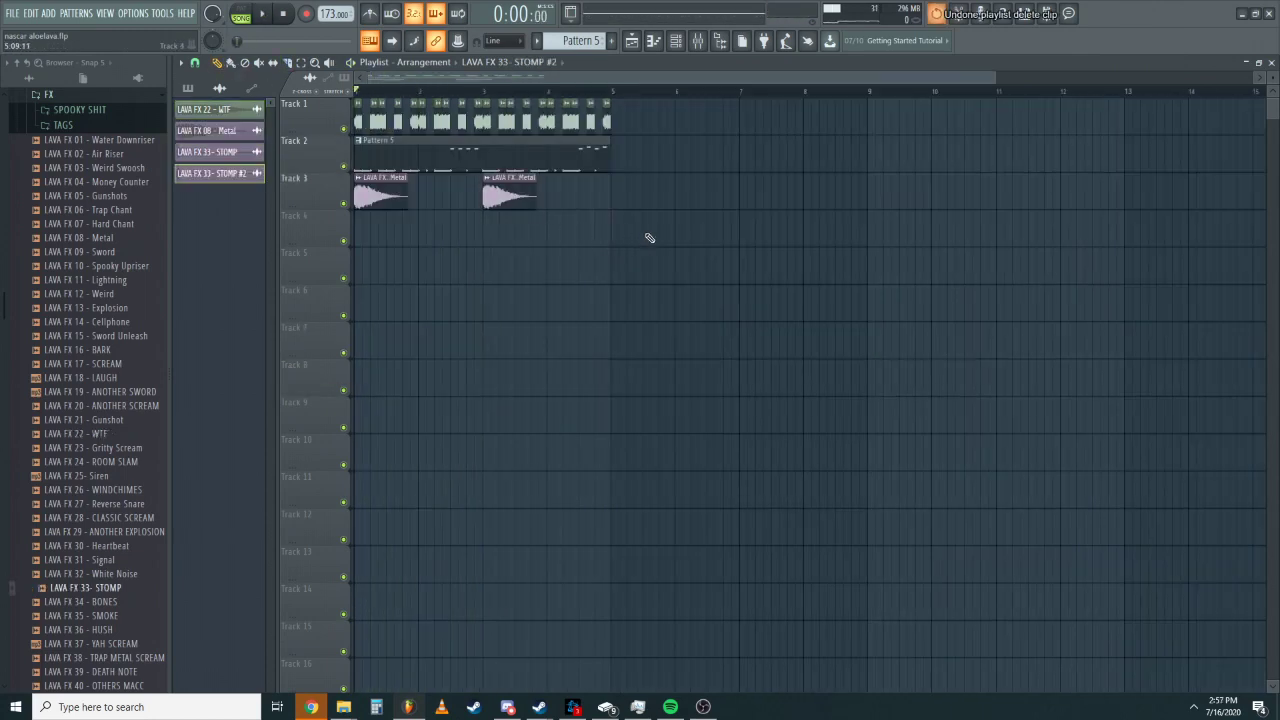
# Undo the last playlist clip deletion and switch the browser back to the Snap 5 view.
pyautogui.hotkey('ctrl', 'z')
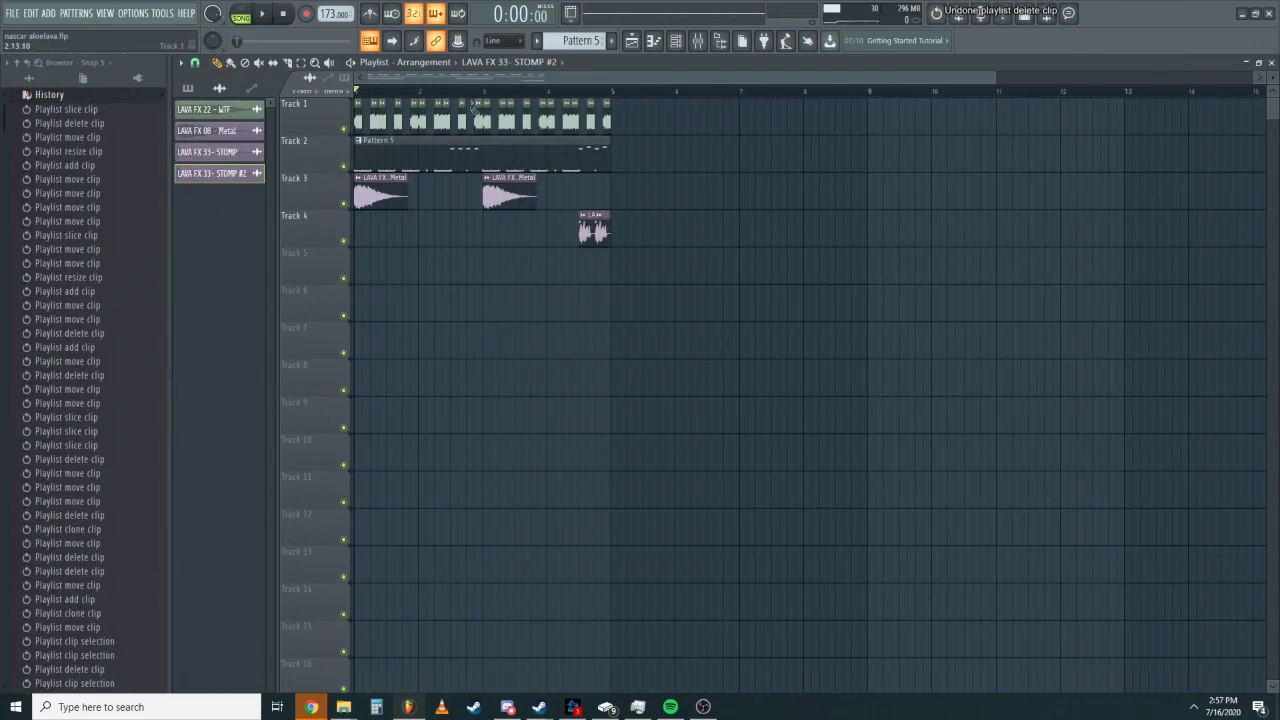
pyautogui.click(127, 84)
pyautogui.click(32, 79)
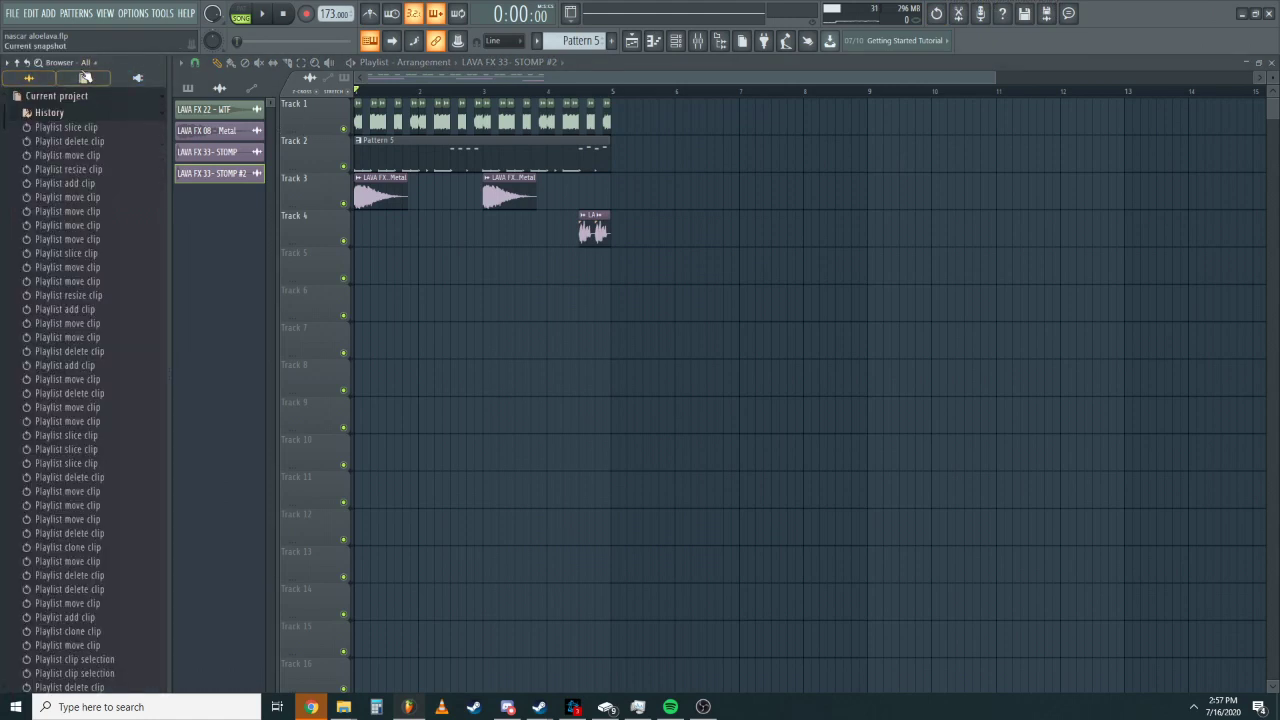
pyautogui.click(89, 63)
pyautogui.click(116, 130)
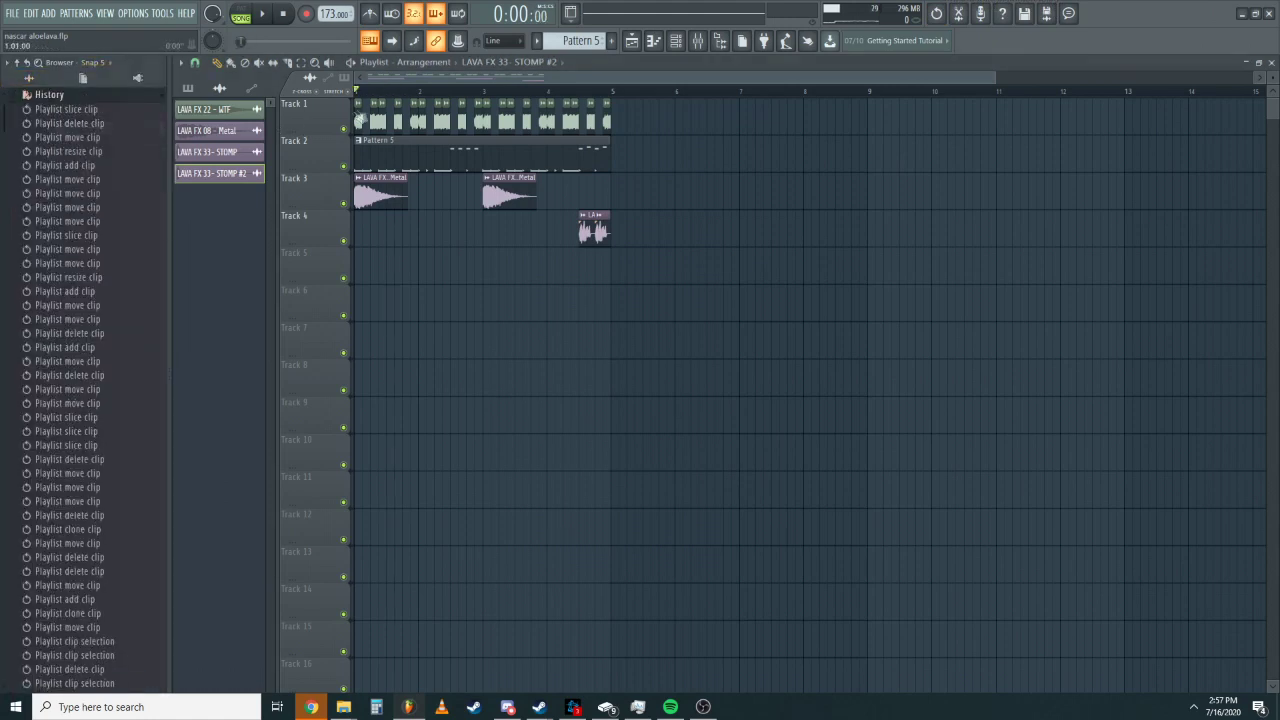
# Solo playlist track 1, play its chopped clips and open the mixer maximized.
pyautogui.rightClick(343, 127)
pyautogui.press('space')
pyautogui.press('F9')
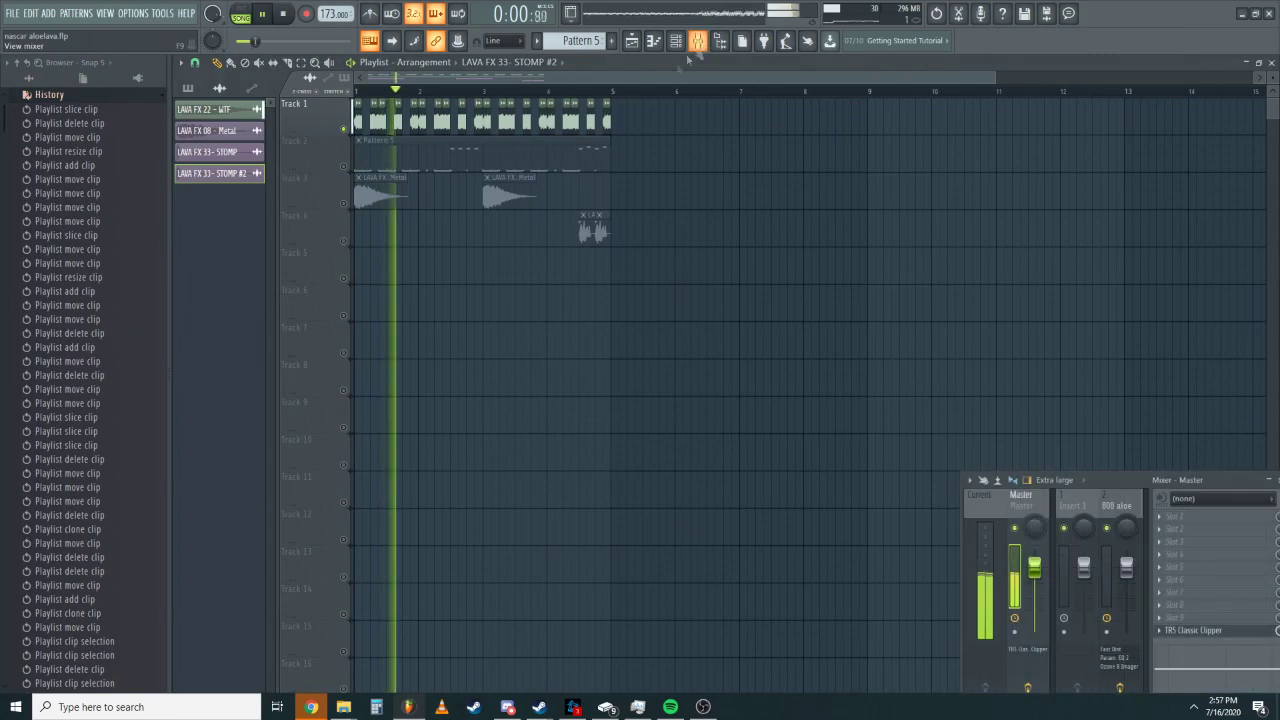
pyautogui.doubleClick(1216, 479)
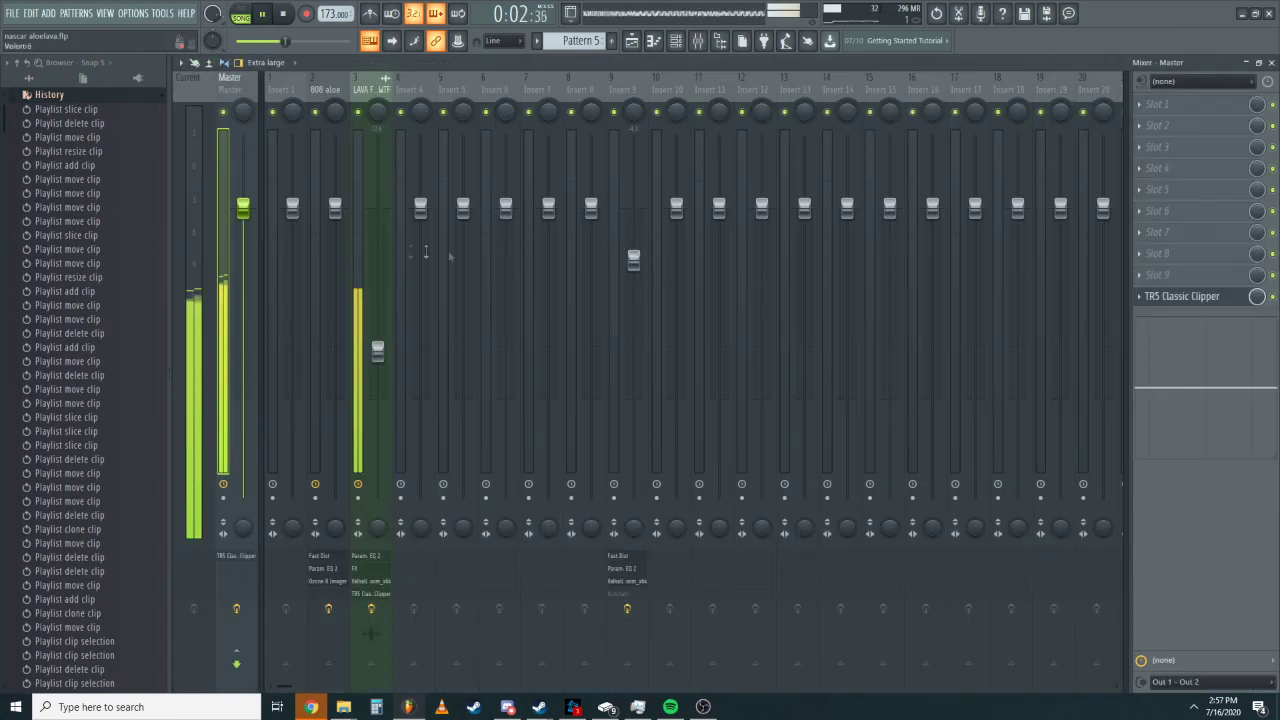
# Review the Parametric EQ 2, FX, ValhallaRoom and TR5 Classic Clipper effects on the LAVA FX 22 - WTF mixer insert.
pyautogui.click(357, 277)
pyautogui.click(1172, 170)
pyautogui.click(1165, 190)
pyautogui.click(1200, 232)
pyautogui.click(1209, 275)
pyautogui.click(1209, 275)
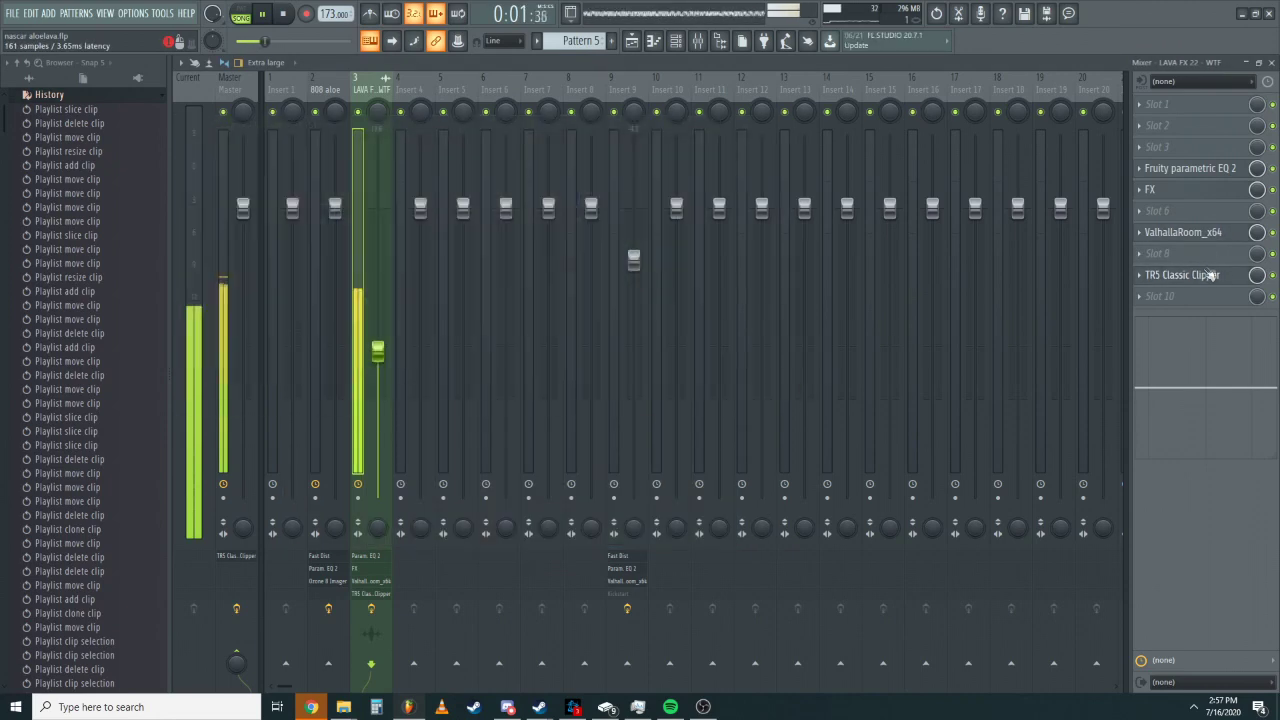
# Close the mixer, listen to playlist tracks 1 and 3 together and collapse the browser's project history.
pyautogui.click(1271, 63)
pyautogui.press('space')
pyautogui.click(49, 95)
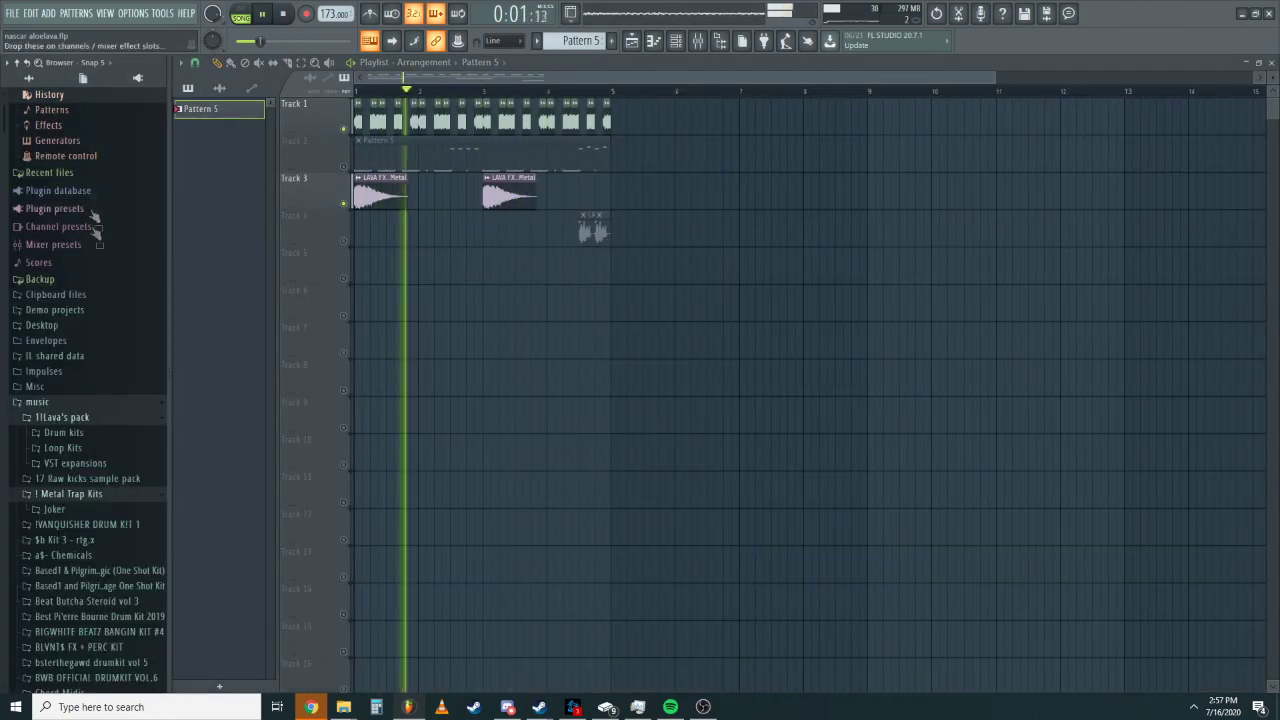
pyautogui.scroll(-5, 84, 425)
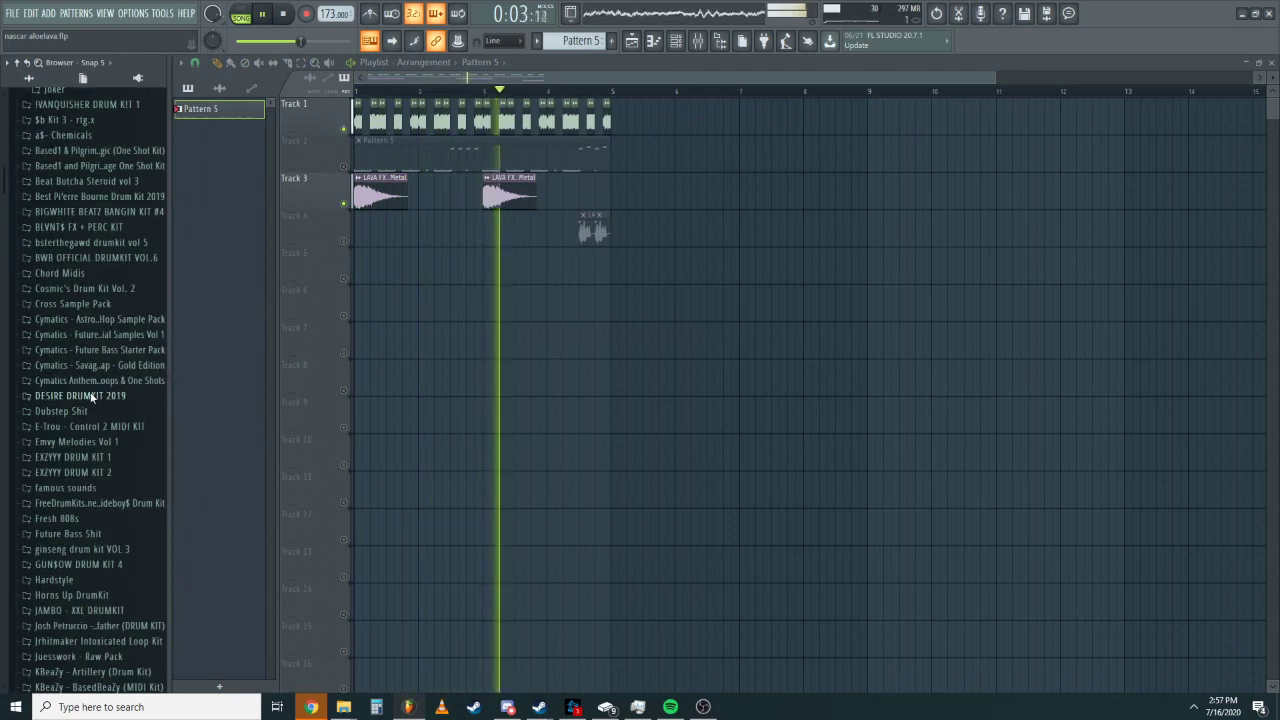
pyautogui.press('space')
# Solo playlist track 4 and play its stomp clip from the middle of bar 4.
pyautogui.rightClick(343, 241)
pyautogui.click(574, 96)
pyautogui.press('space')
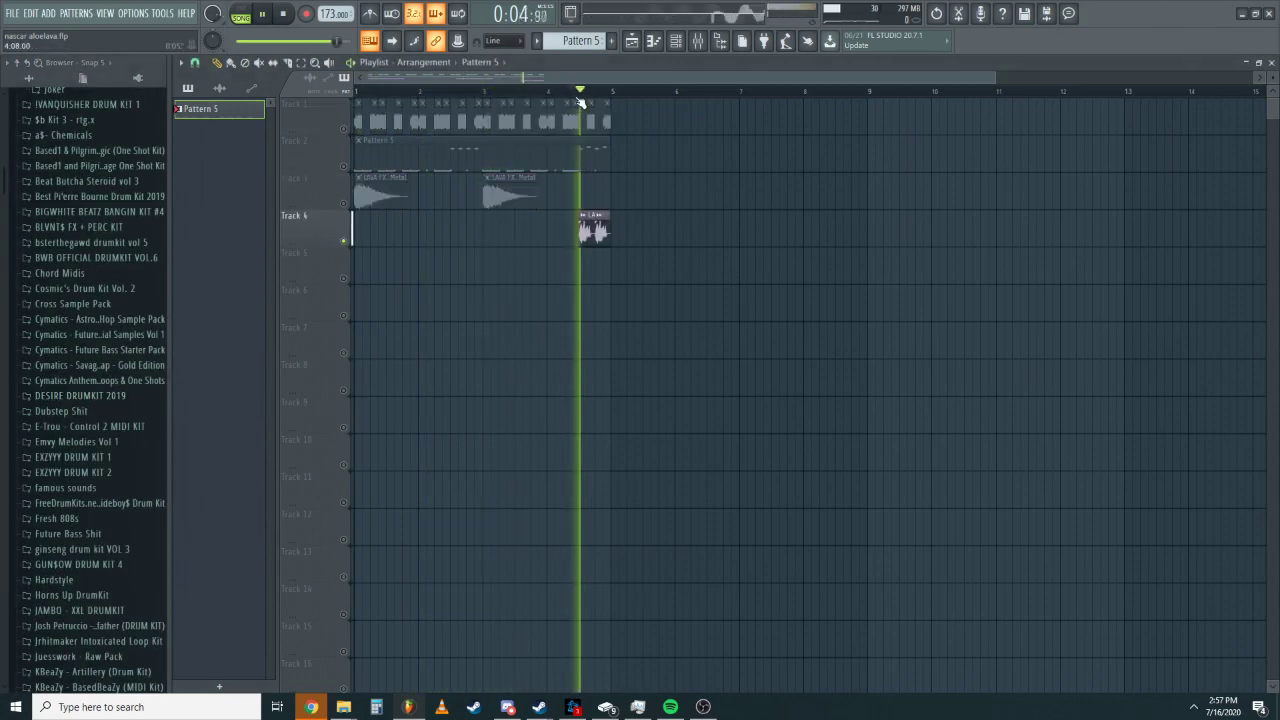
pyautogui.press('space')
# Turn off track soloing and play all four playlist tracks from the start.
pyautogui.rightClick(344, 129)
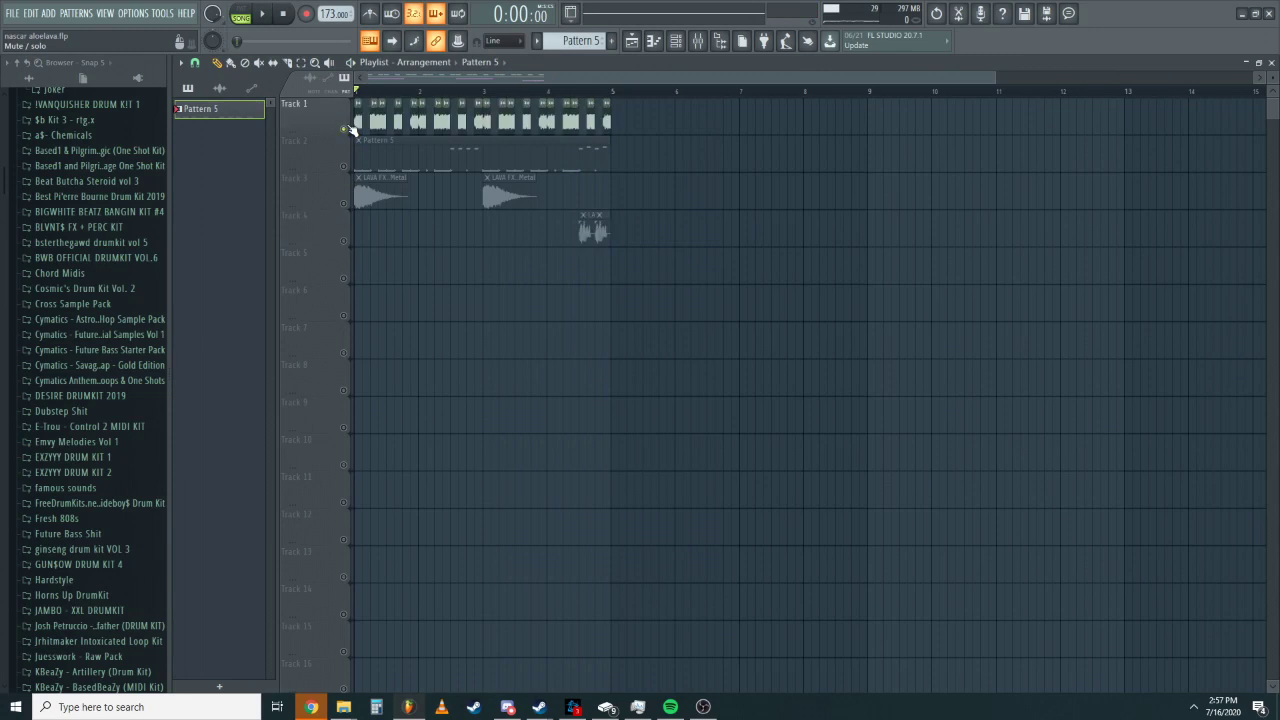
pyautogui.rightClick(344, 129)
pyautogui.press('space')
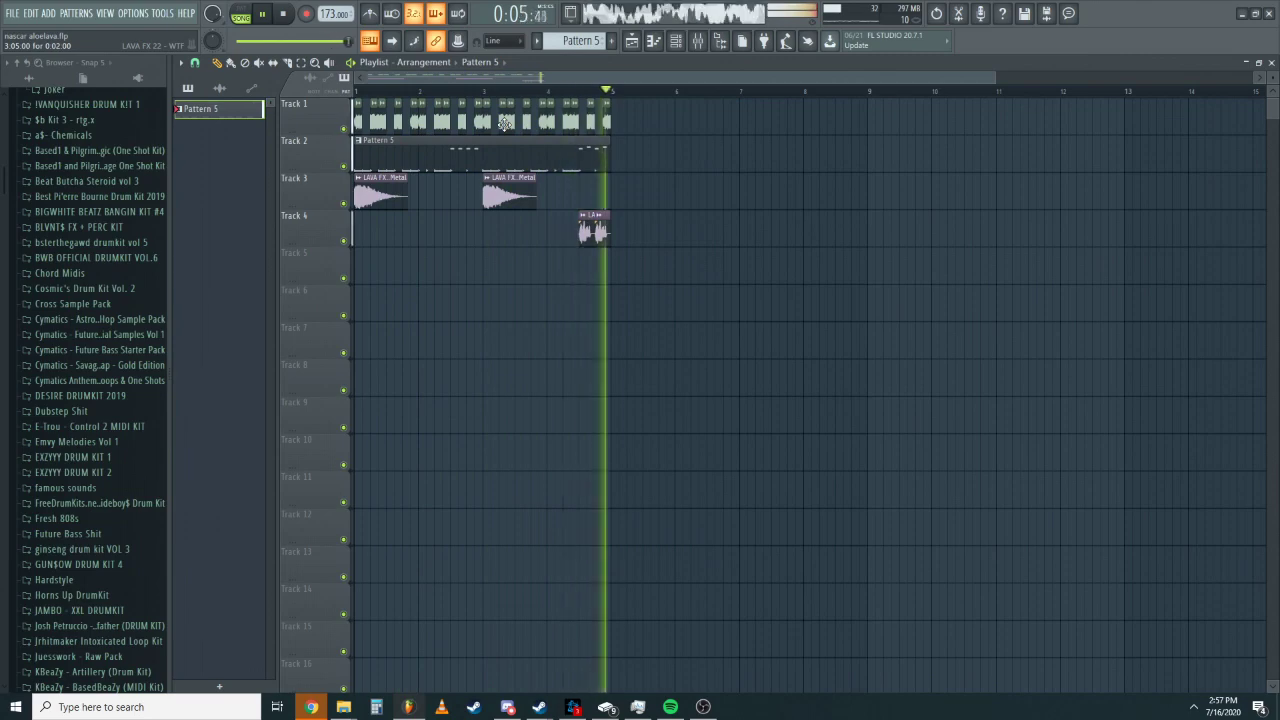
# Select all clips in bars 1 to 4, duplicate the block and undo the surplus copies beyond bar 9.
pyautogui.moveTo(814, 300); pyautogui.dragTo(360, 115)
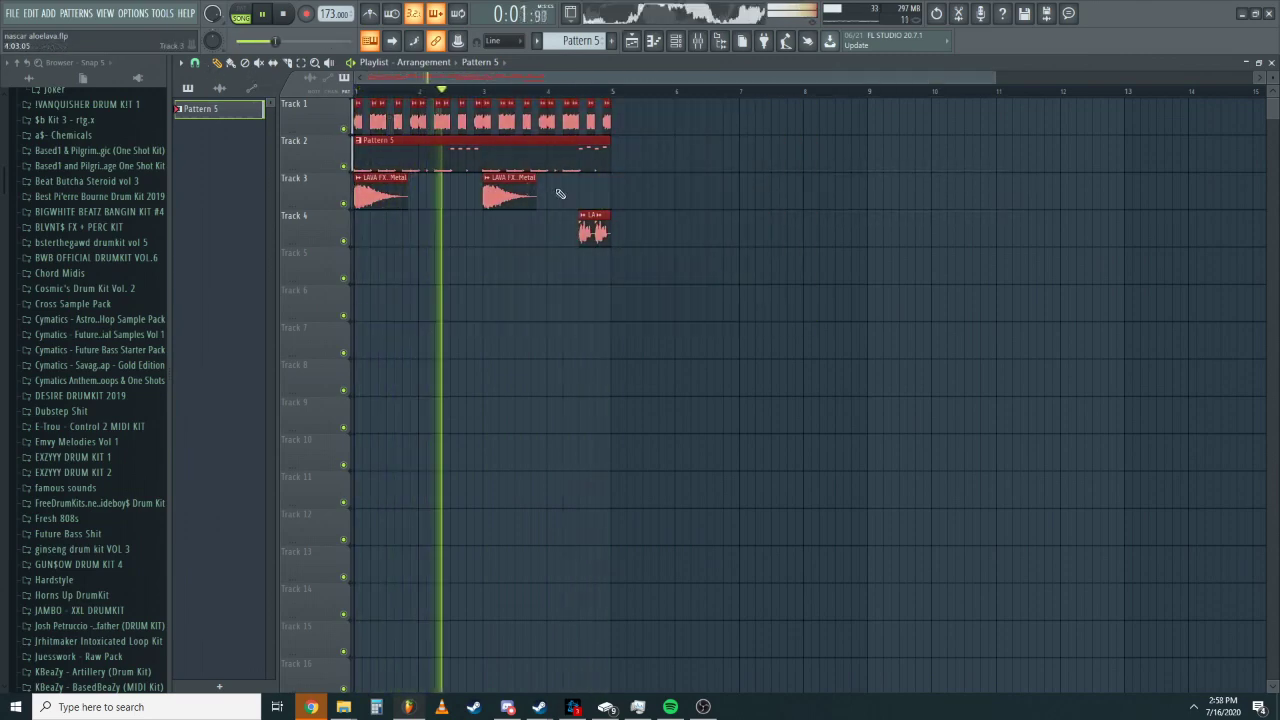
pyautogui.hotkey('ctrl', 'b')
pyautogui.scroll(6, 623, 189)
pyautogui.press('space')
pyautogui.scroll(-4, 790, 188)
pyautogui.scroll(-4, 790, 190)
pyautogui.hotkey('ctrl', 'z')
pyautogui.hotkey('ctrl', 'z')
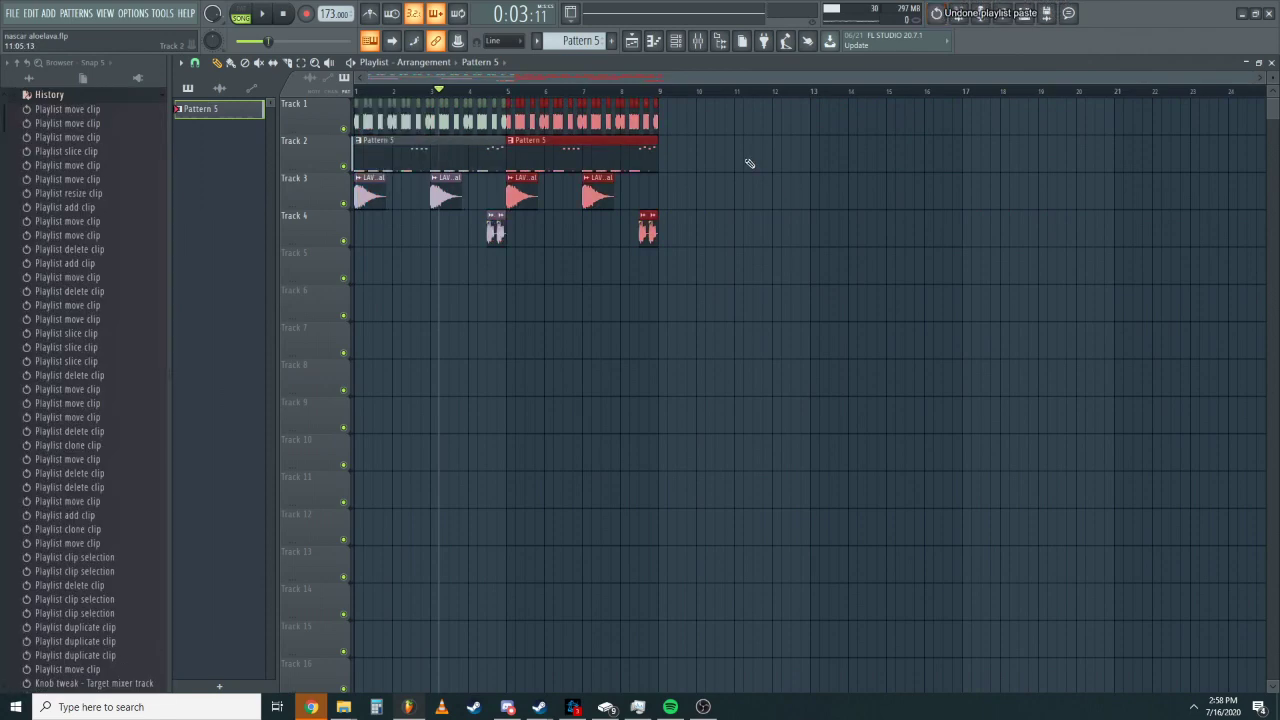
# Duplicate the four-bar block six more times to extend the arrangement to bar 33.
pyautogui.hotkey('ctrl', 'b')
pyautogui.hotkey('ctrl', 'b')
pyautogui.scroll(-2, 743, 157)
pyautogui.hotkey('ctrl', 'b')
pyautogui.hotkey('ctrl', 'b')
pyautogui.hotkey('ctrl', 'b')
pyautogui.hotkey('ctrl', 'b')
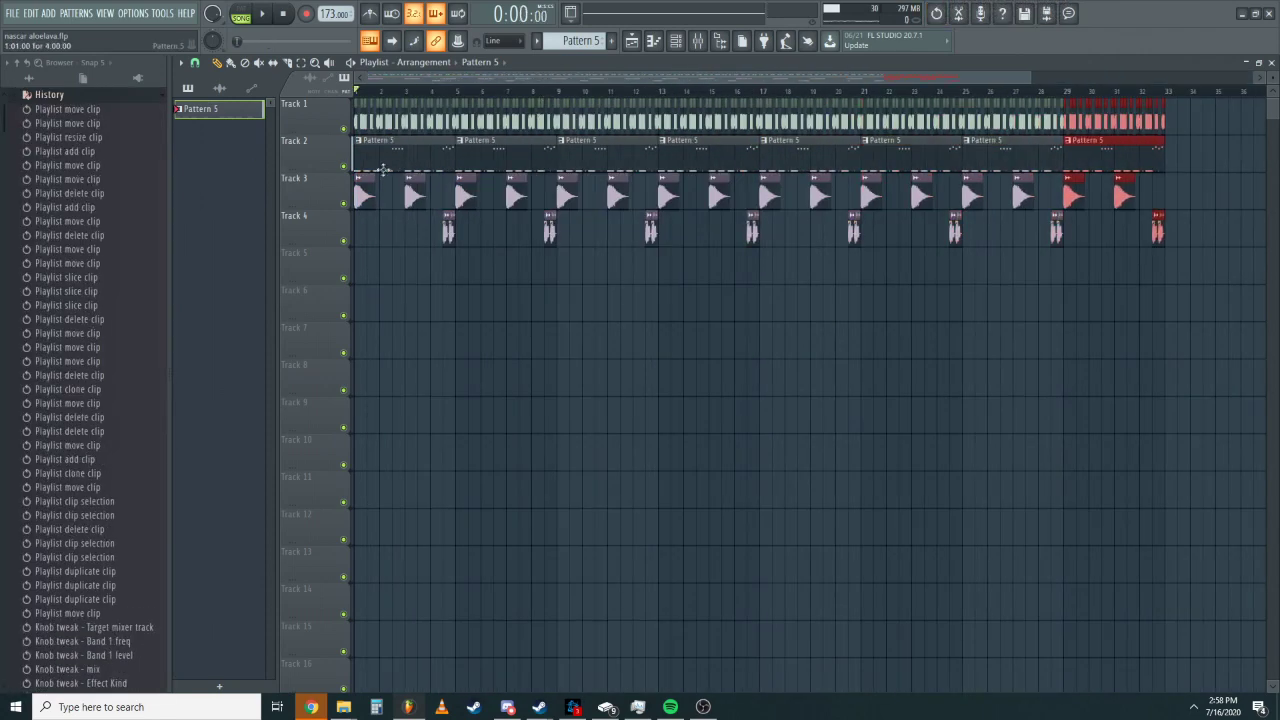
# Delete the Pattern 5 clip and the two LAVA FX 08 - Metal clips from the first four bars, and play the intro.
pyautogui.rightClick(383, 166)
pyautogui.rightClick(368, 192)
pyautogui.rightClick(410, 194)
pyautogui.press('space')
# Find the AMBIENT FX folder of LAVA DRUM KIT 2 and place the LIGHT RAIN sample at the start of playlist track 6.
pyautogui.click(118, 97)
pyautogui.scroll(-9, 102, 312)
pyautogui.press('space')
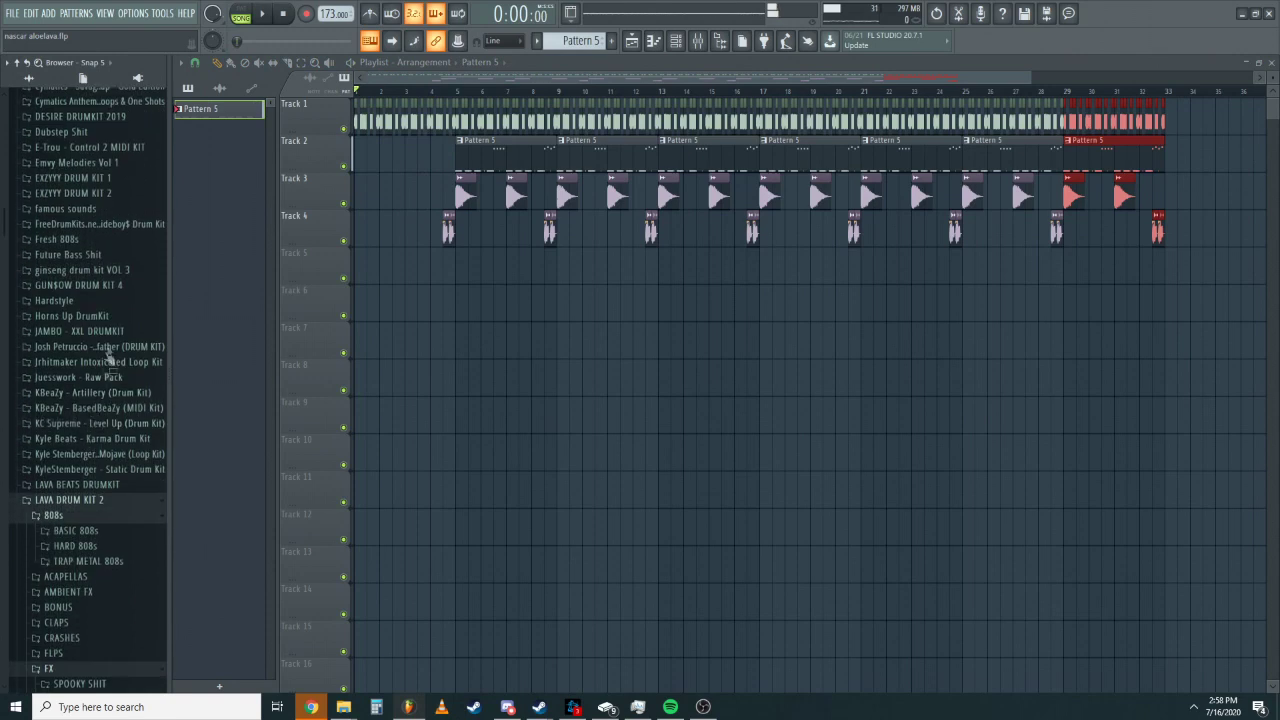
pyautogui.scroll(-5, 105, 415)
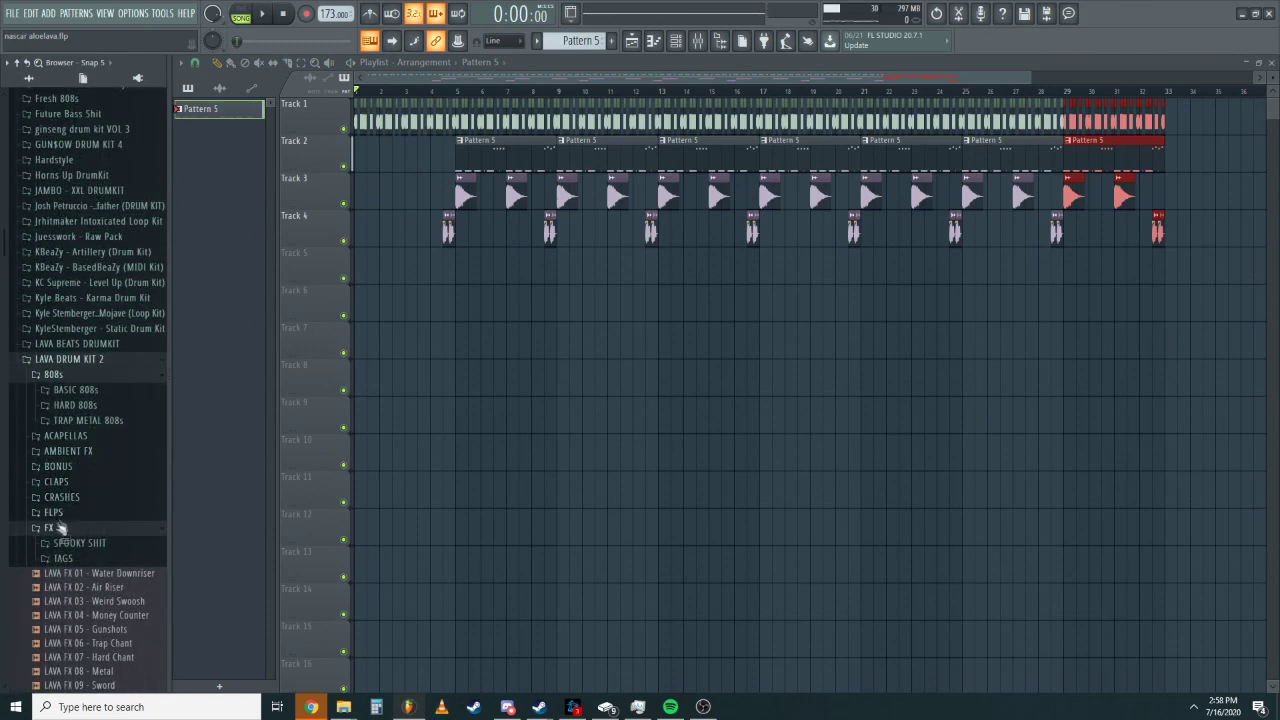
pyautogui.click(88, 466)
pyautogui.click(70, 451)
pyautogui.click(80, 480)
pyautogui.moveTo(76, 502); pyautogui.dragTo(390, 298)
# Duplicate the LIGHT RAIN clip three times along track 6 and play the intro.
pyautogui.press('space')
pyautogui.keyDown('ctrl'); pyautogui.click(445, 311); pyautogui.keyUp('ctrl')
pyautogui.hotkey('ctrl', 'b')
pyautogui.hotkey('ctrl', 'b')
pyautogui.hotkey('ctrl', 'b')
pyautogui.scroll(-4, 417, 262)
pyautogui.scroll(4, 410, 254)
pyautogui.scroll(4, 549, 203)
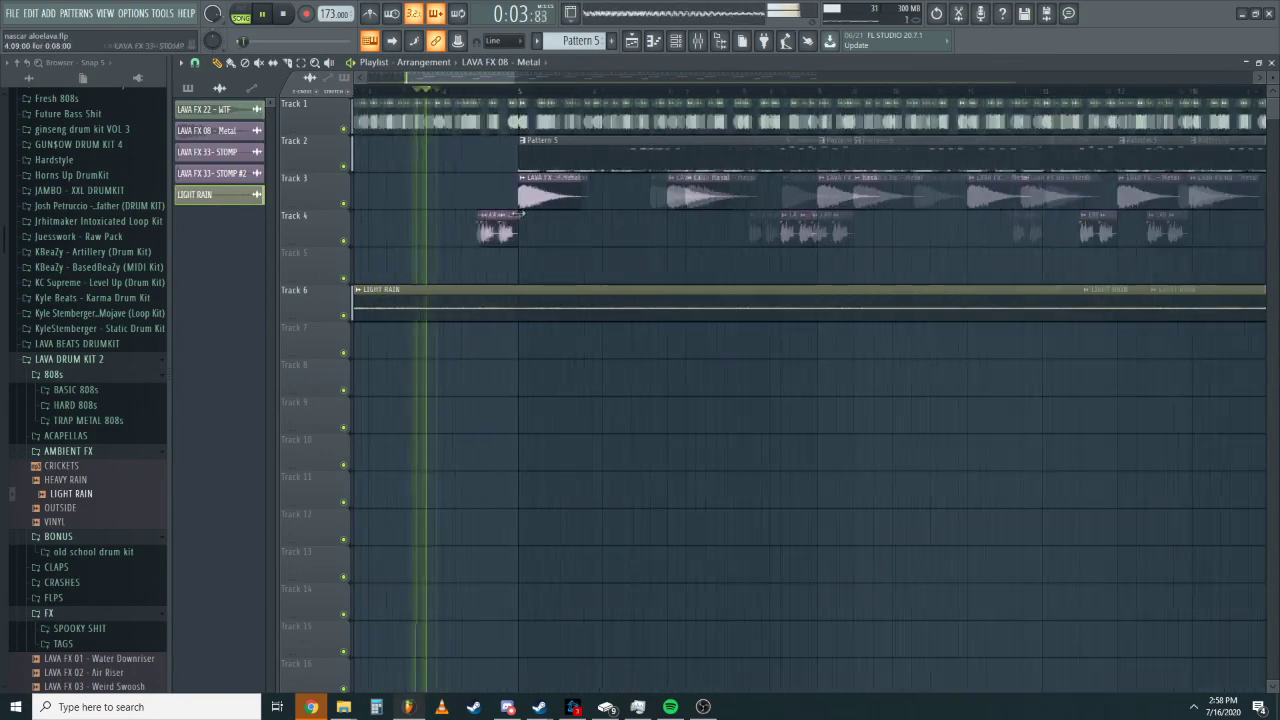
# Stop playback and make the first Pattern 5 clip on track 2 unique.
pyautogui.press('space')
pyautogui.hscroll(-3, 580, 156)
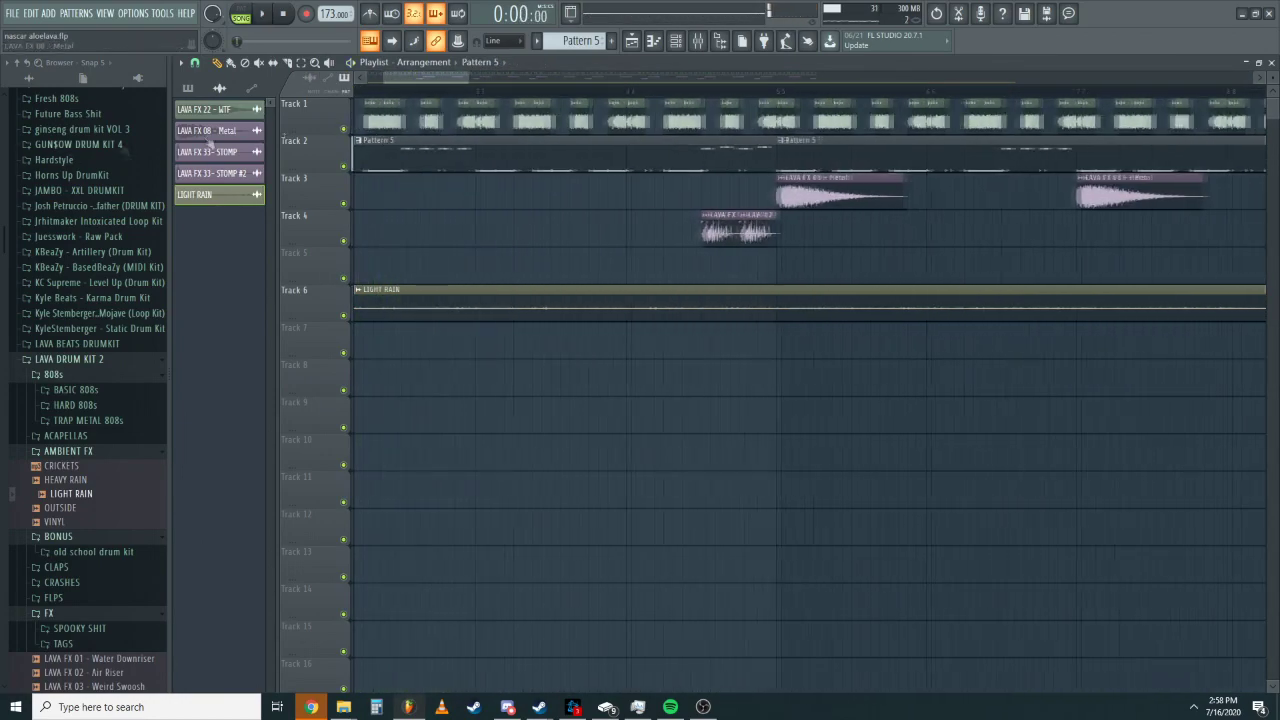
pyautogui.click(359, 141)
pyautogui.click(392, 229)
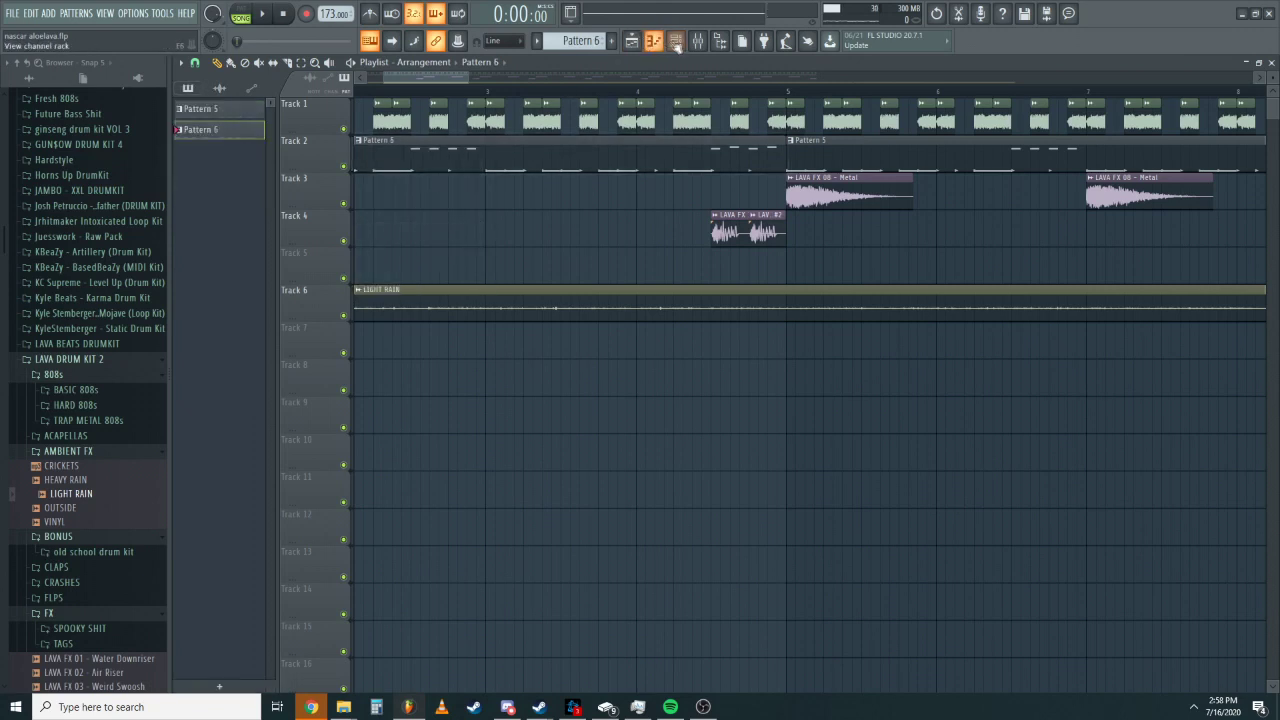
# Cut the KICK tentacles, 808 aloe and both CLAP channels' notes from the new intro pattern.
pyautogui.click(674, 42)
pyautogui.rightClick(428, 336)
pyautogui.click(570, 341)
pyautogui.rightClick(428, 356)
pyautogui.click(570, 361)
pyautogui.rightClick(428, 376)
pyautogui.click(570, 382)
pyautogui.rightClick(415, 404)
pyautogui.click(571, 402)
# Play the intro and cut the steps of the Perc channel from Pattern 6.
pyautogui.press('space')
pyautogui.rightClick(418, 442)
pyautogui.click(577, 442)
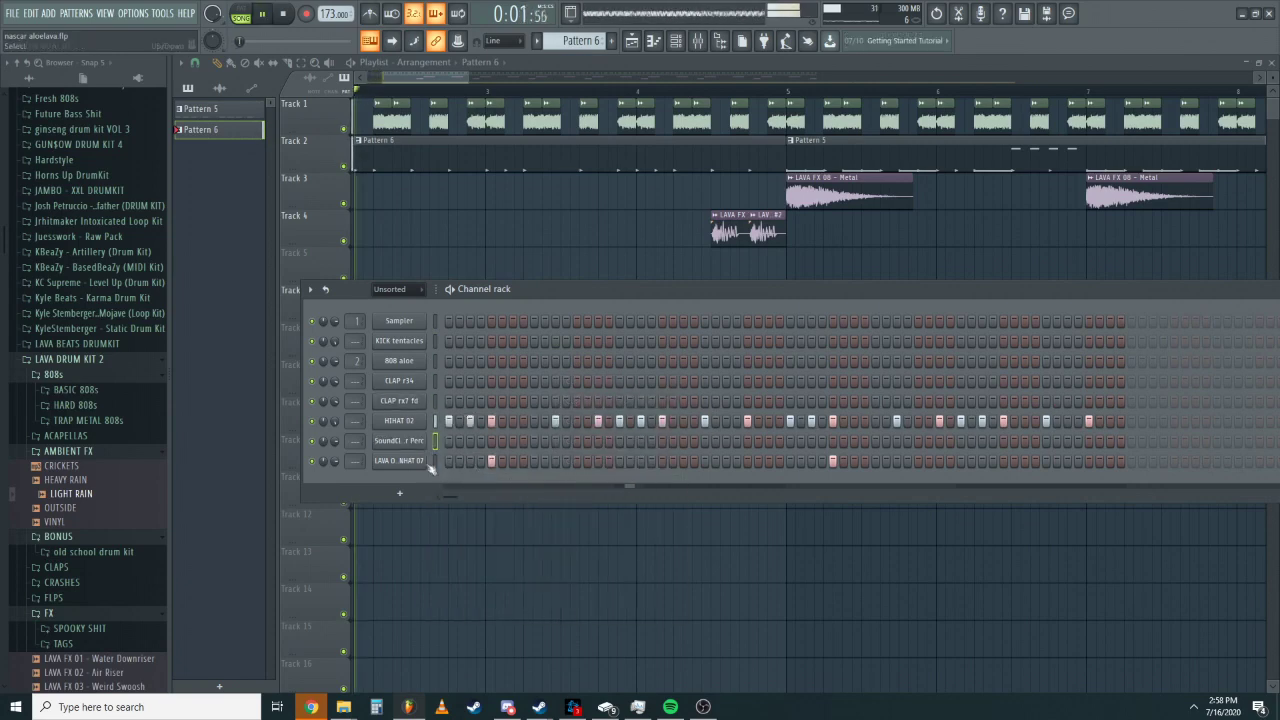
pyautogui.rightClick(428, 436)
pyautogui.click(572, 440)
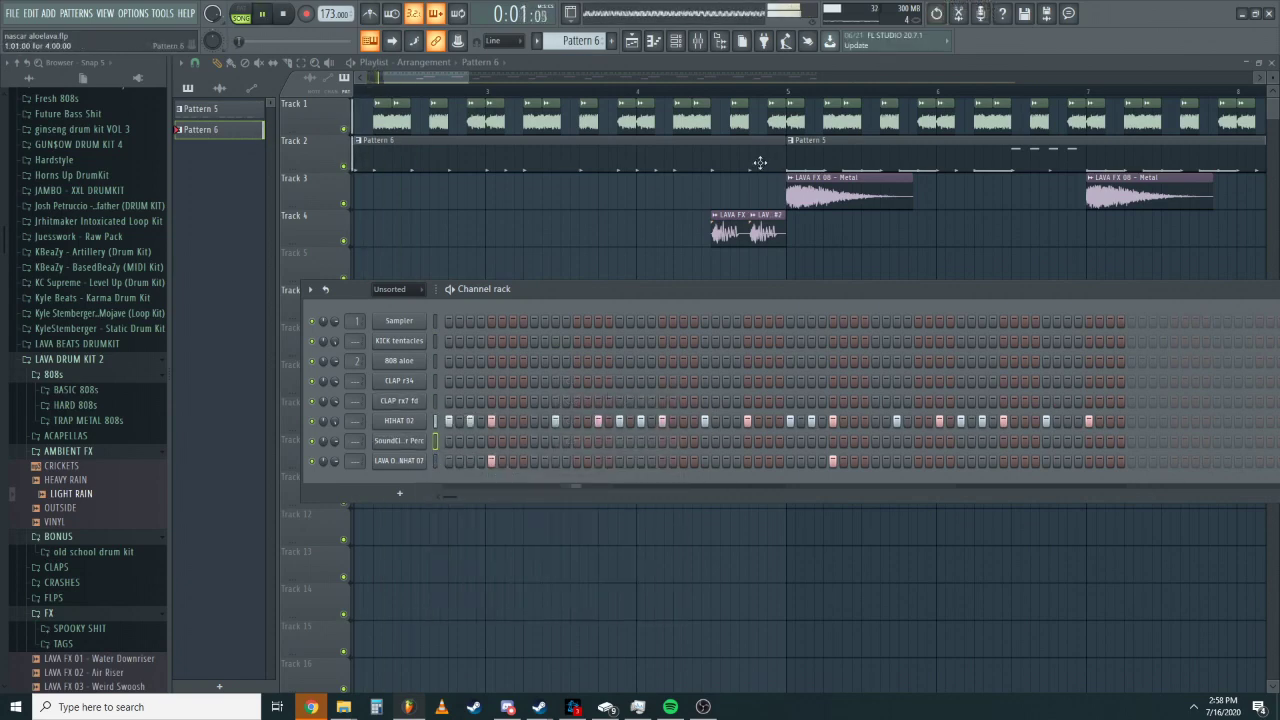
# Try to delete the two LAVA FX 08 - Metal clips at bars 5 and 7, and undo the deletion.
pyautogui.scroll(-4, 730, 172)
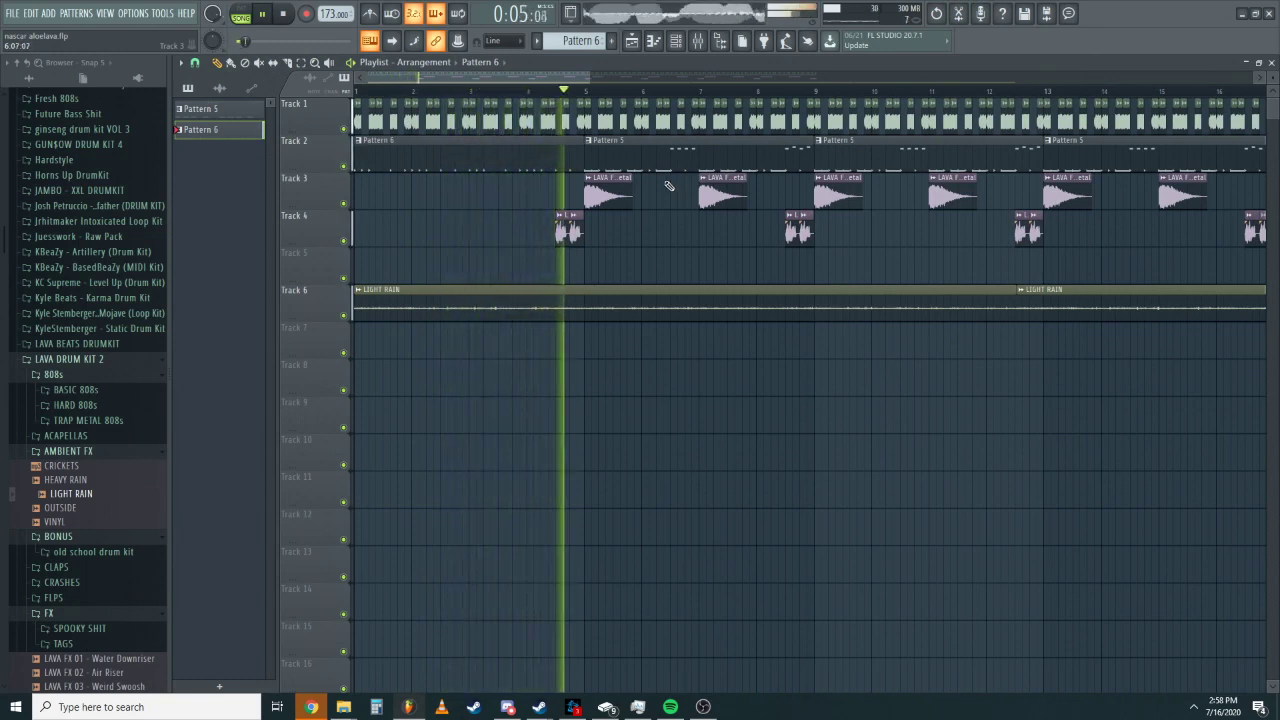
pyautogui.press('space')
pyautogui.press('space')
pyautogui.rightClick(718, 196)
pyautogui.rightClick(610, 197)
pyautogui.hotkey('ctrl', 'z')
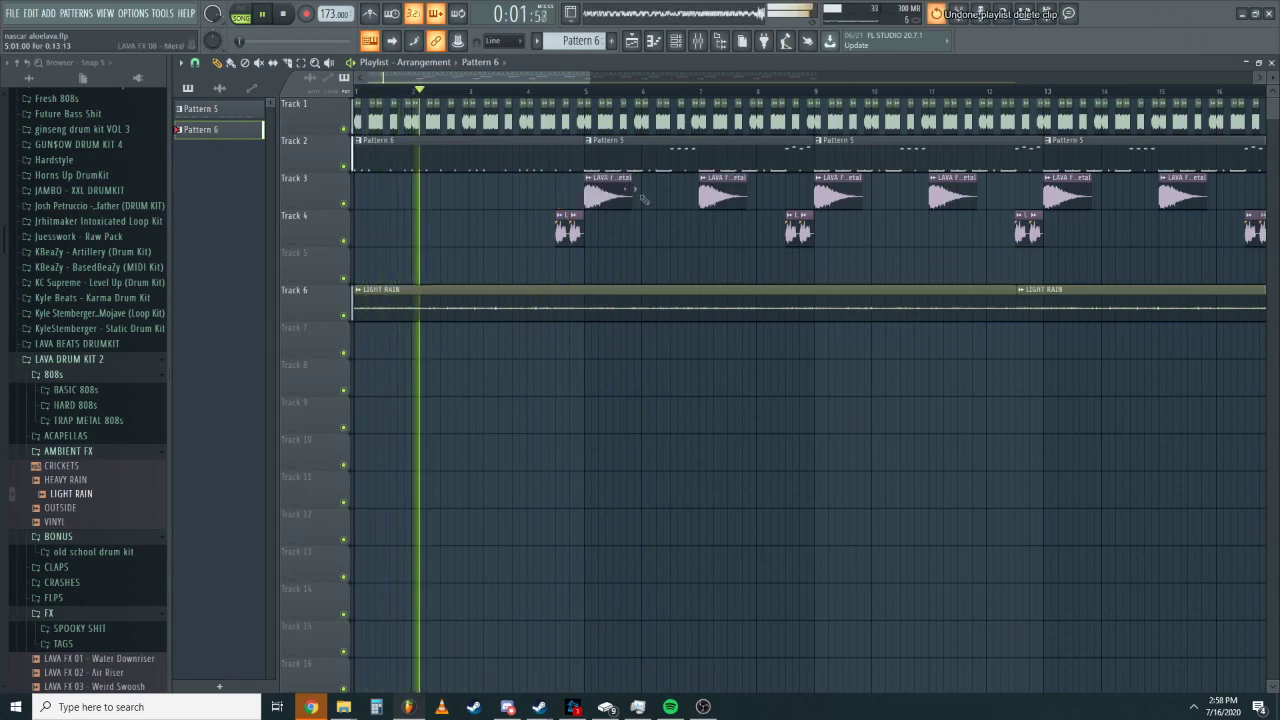
# Swap the bar 5 clip to Pattern 6 and delete the two STOMP clips just before it, saving the project.
pyautogui.rightClick(570, 236)
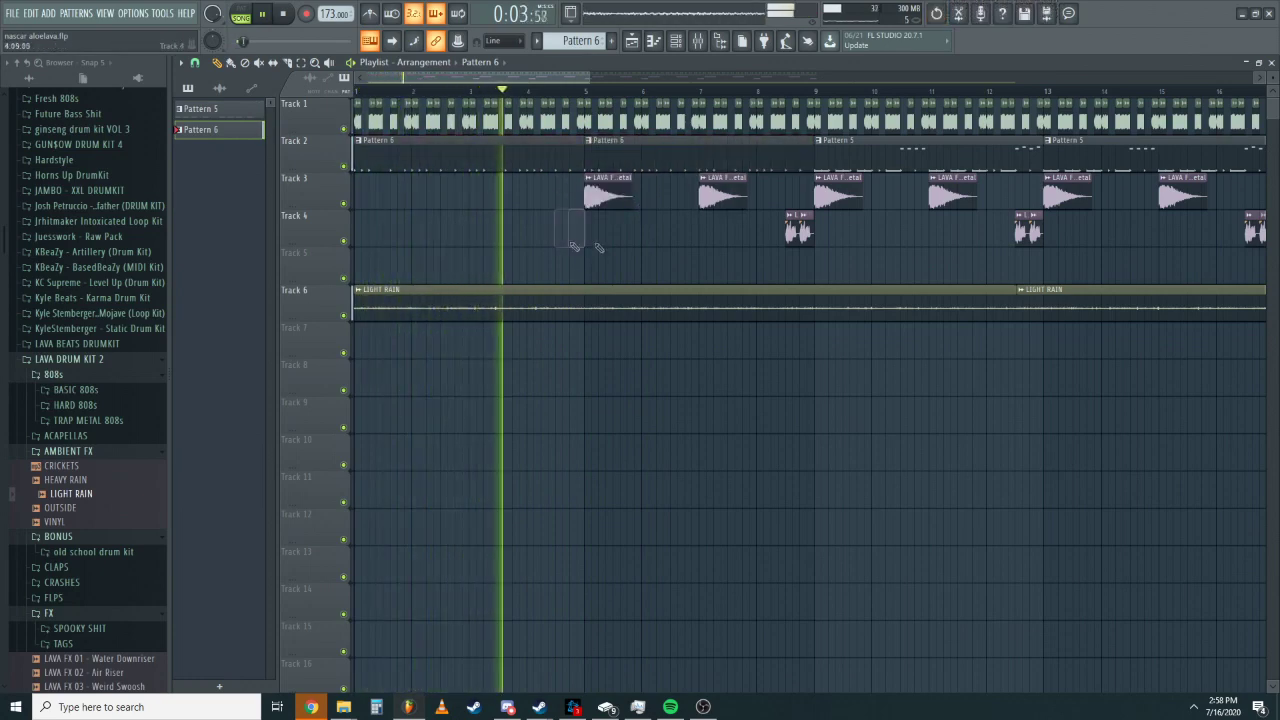
pyautogui.hotkey('ctrl', 's')
pyautogui.scroll(-3, 605, 255)
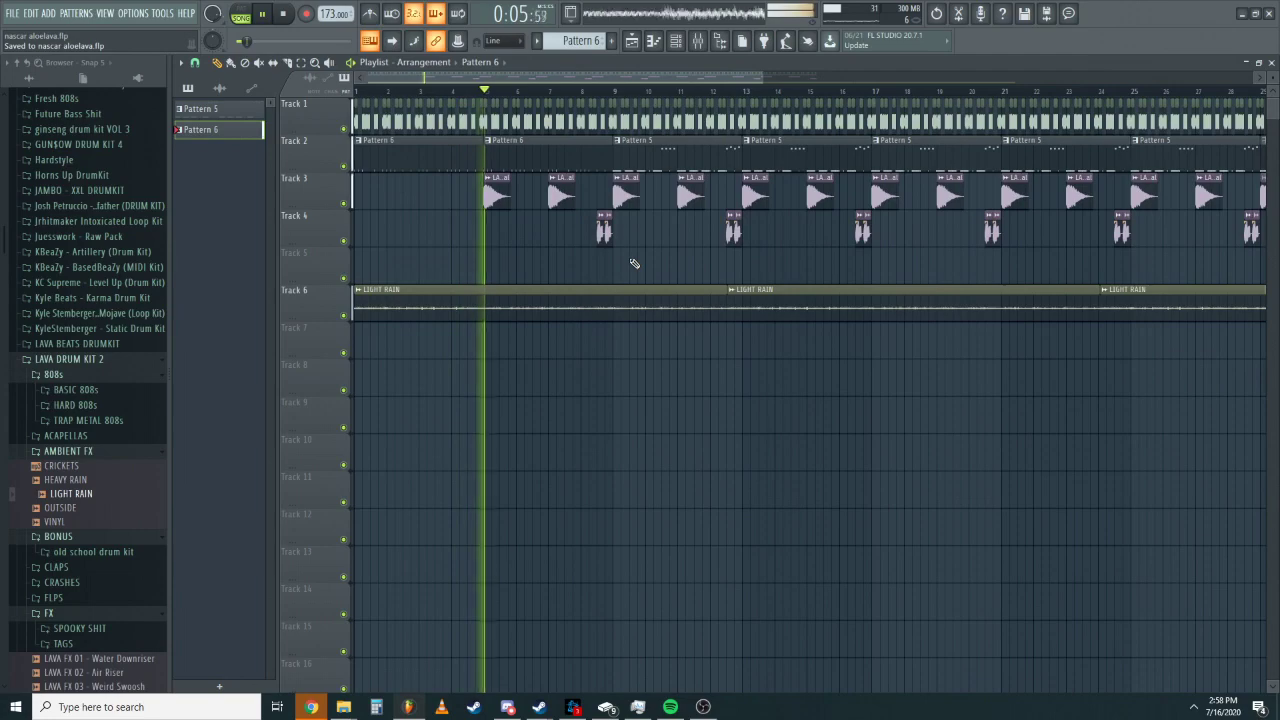
pyautogui.click(641, 331)
pyautogui.rightClick(662, 331)
pyautogui.click(664, 312)
pyautogui.scroll(-3, 640, 330)
pyautogui.scroll(5, 460, 374)
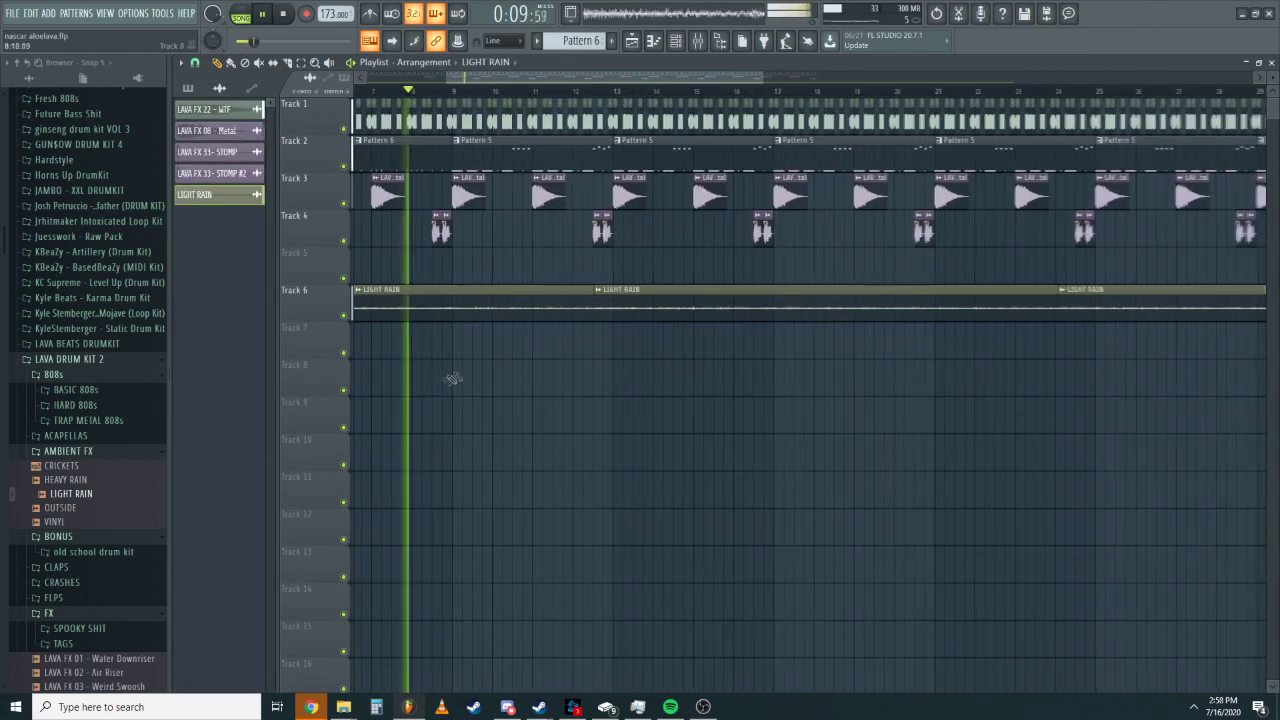
# Place the LAVA KICK 11 sample from the KICKS folder on track 5 just before bar 9 and reverse it.
pyautogui.press('space')
pyautogui.click(96, 453)
pyautogui.click(105, 546)
pyautogui.click(107, 575)
pyautogui.click(101, 590)
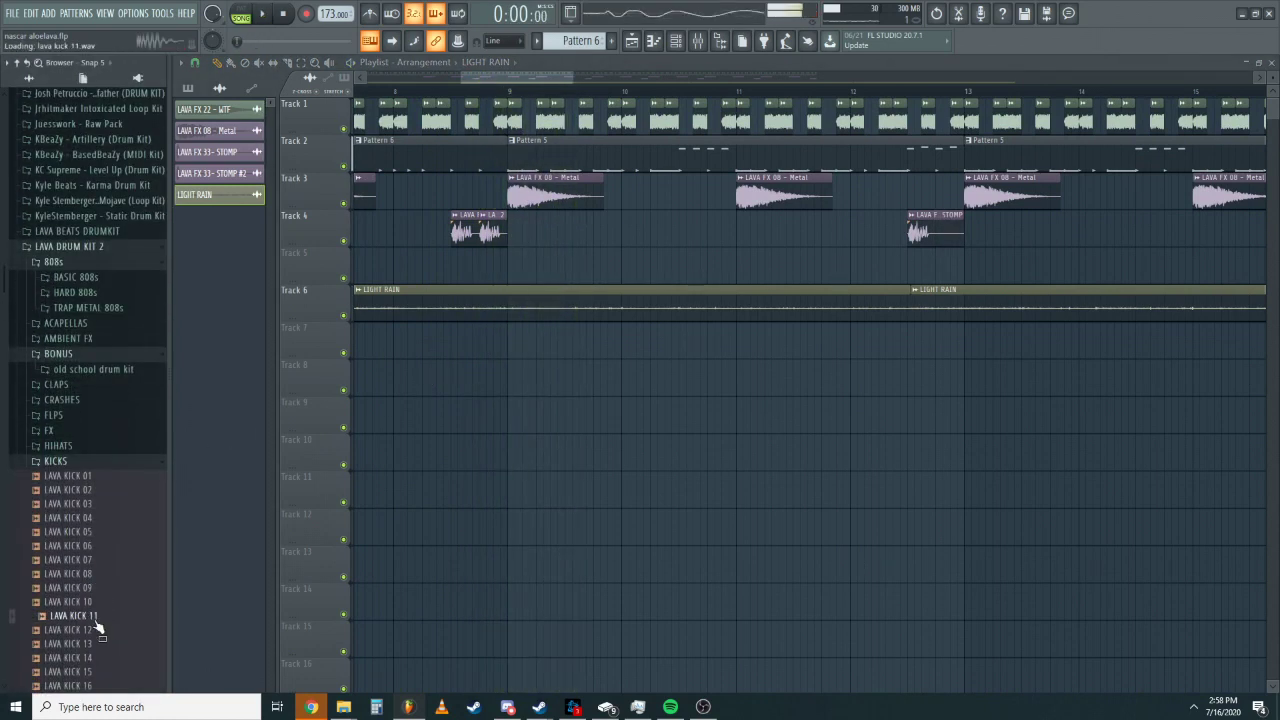
pyautogui.moveTo(125, 612); pyautogui.dragTo(520, 290)
pyautogui.click(414, 296)
pyautogui.click(565, 142)
# Raise the channel volume and volume multiplier of the reversed LAVA KICK 11, play it back and save the project.
pyautogui.scroll(5, 540, 268)
pyautogui.doubleClick(579, 271)
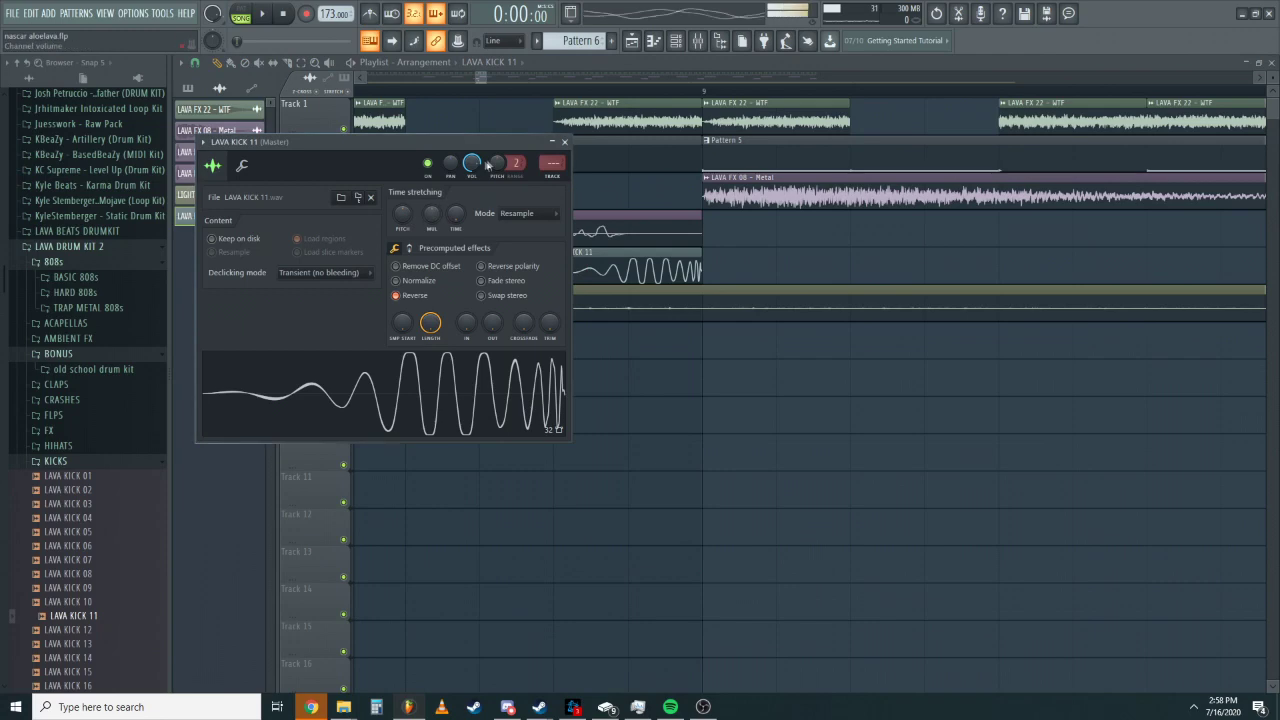
pyautogui.click(241, 165)
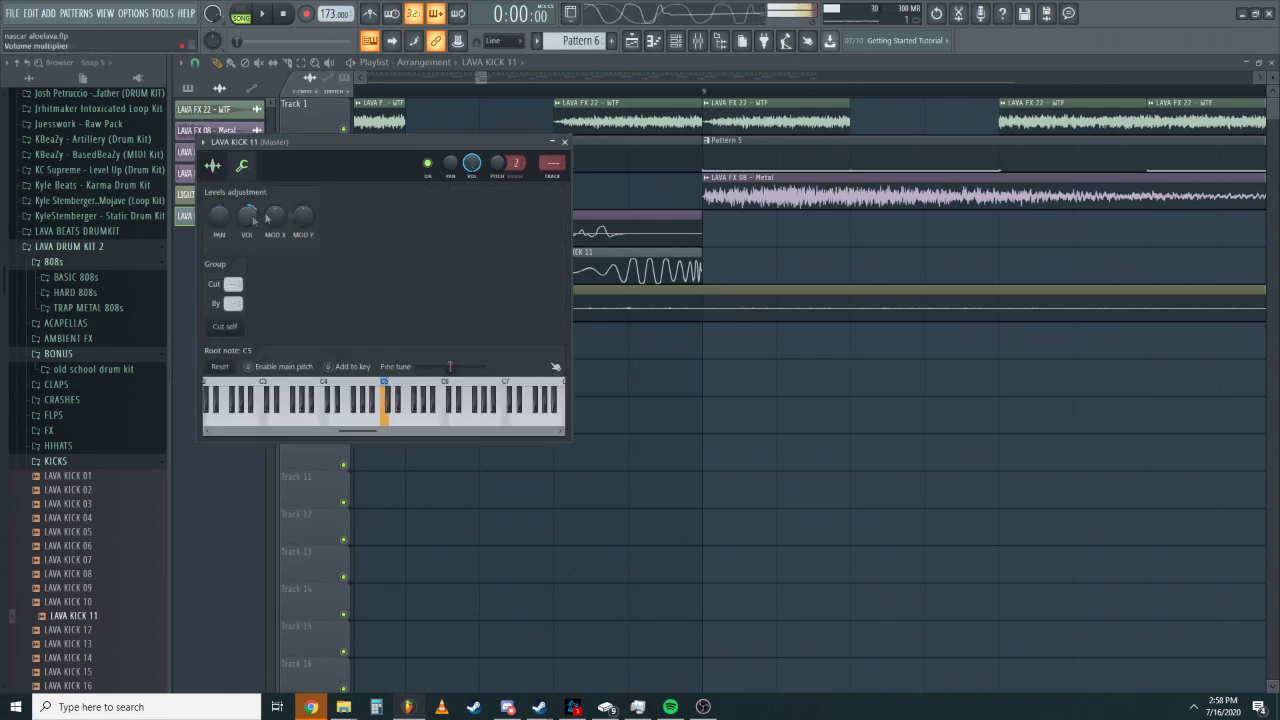
pyautogui.click(565, 142)
pyautogui.press('space')
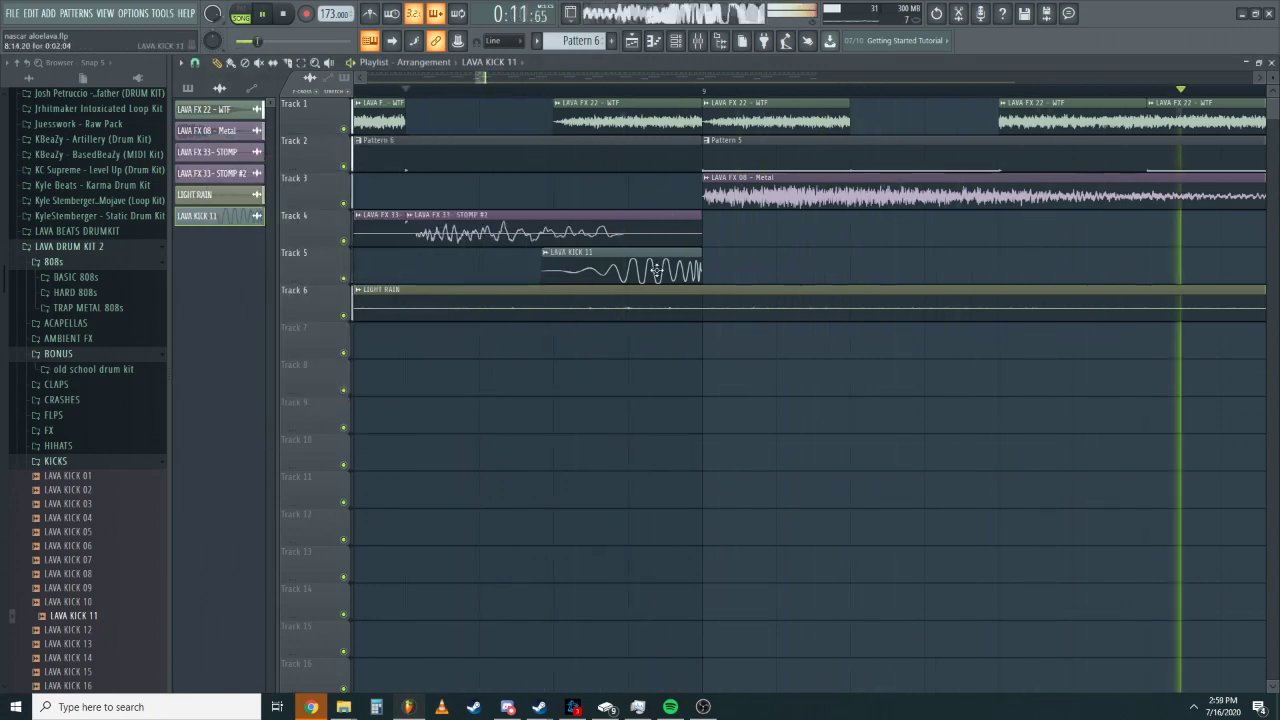
pyautogui.scroll(-4, 662, 275)
pyautogui.scroll(-4, 662, 275)
pyautogui.hotkey('ctrl', 's')
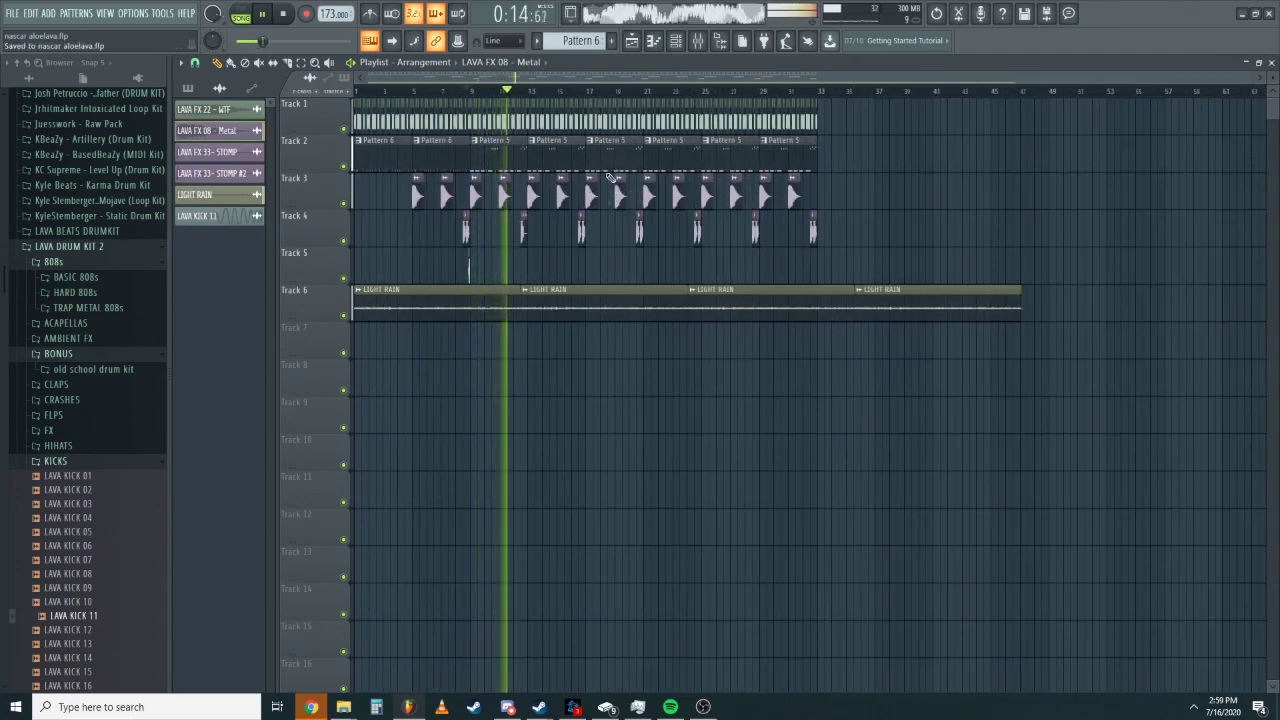
# Make the Pattern 5 clip at bar 13 unique, and slice its 808 fill to place a one-beat copy on track 4 at bar 16.
pyautogui.press('space')
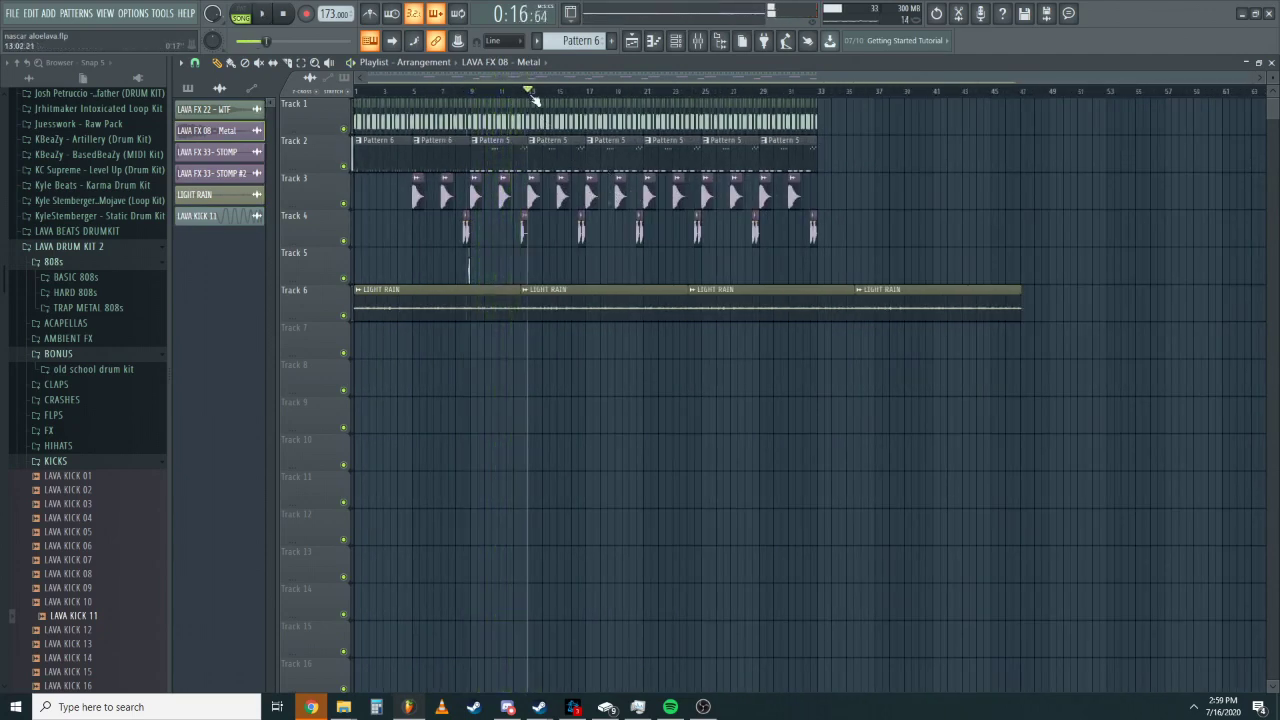
pyautogui.scroll(3, 534, 101)
pyautogui.rightClick(530, 145)
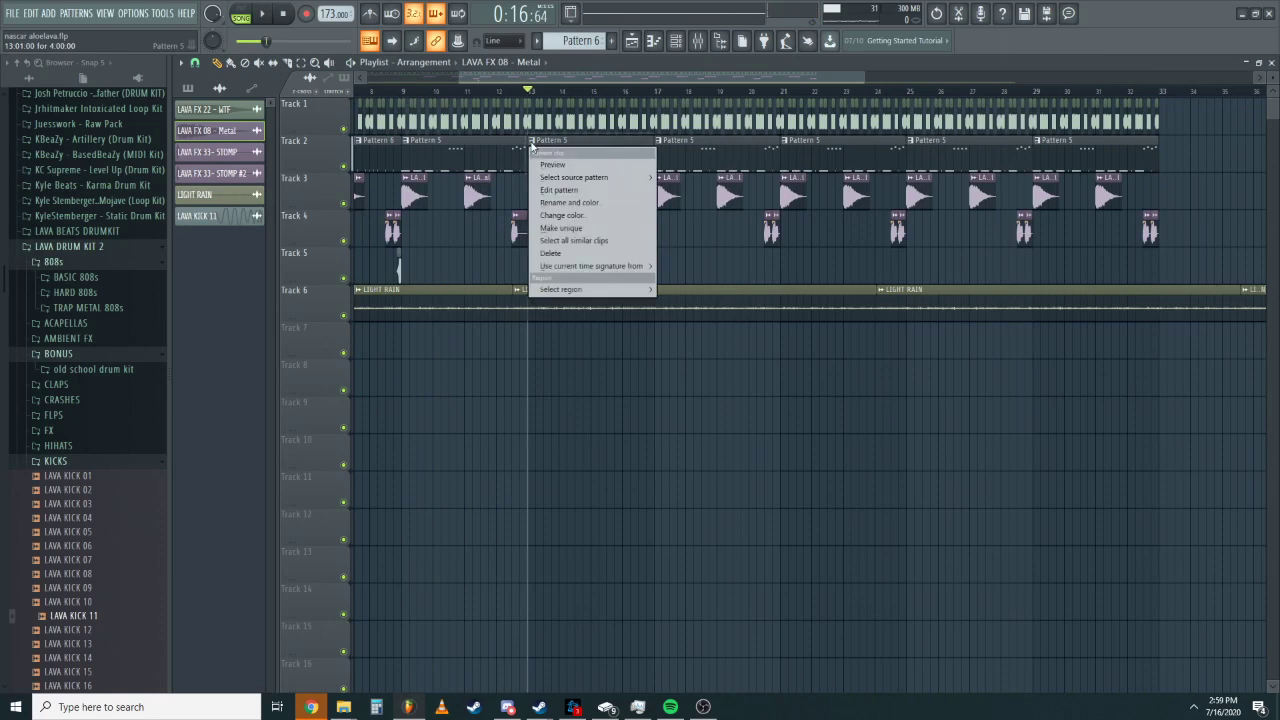
pyautogui.click(553, 230)
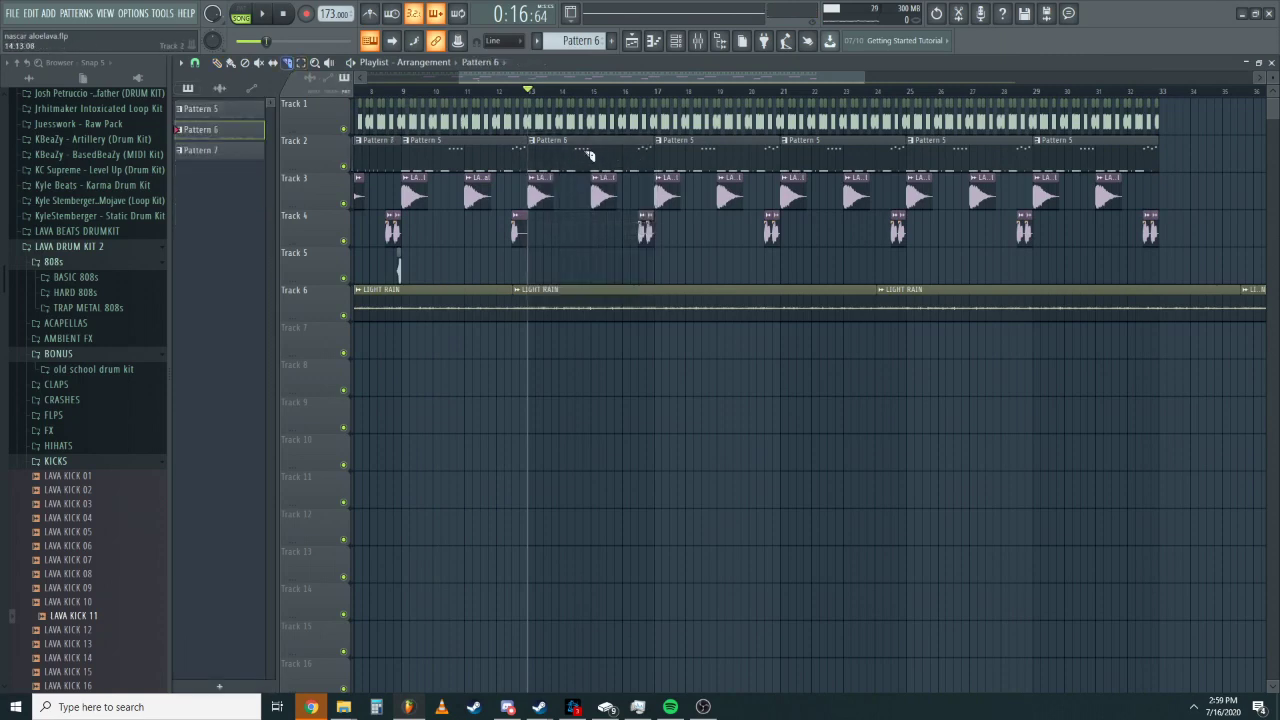
pyautogui.scroll(3, 590, 155)
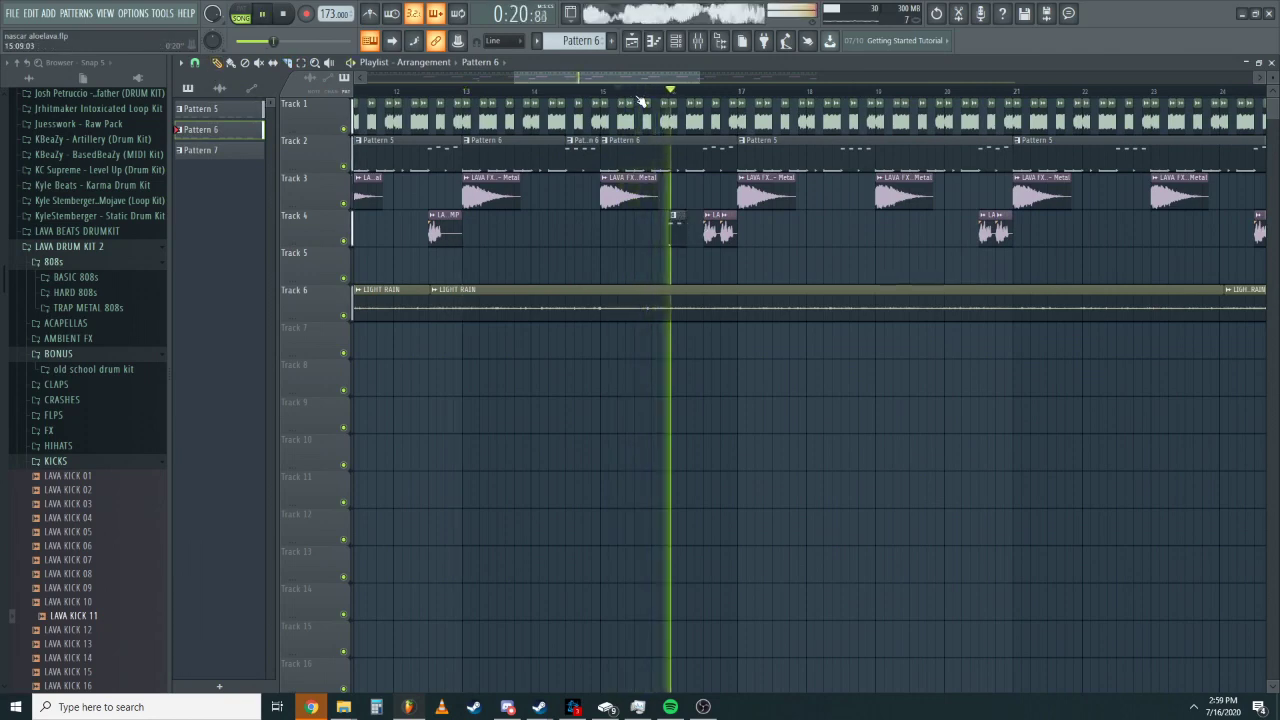
pyautogui.scroll(2, 703, 204)
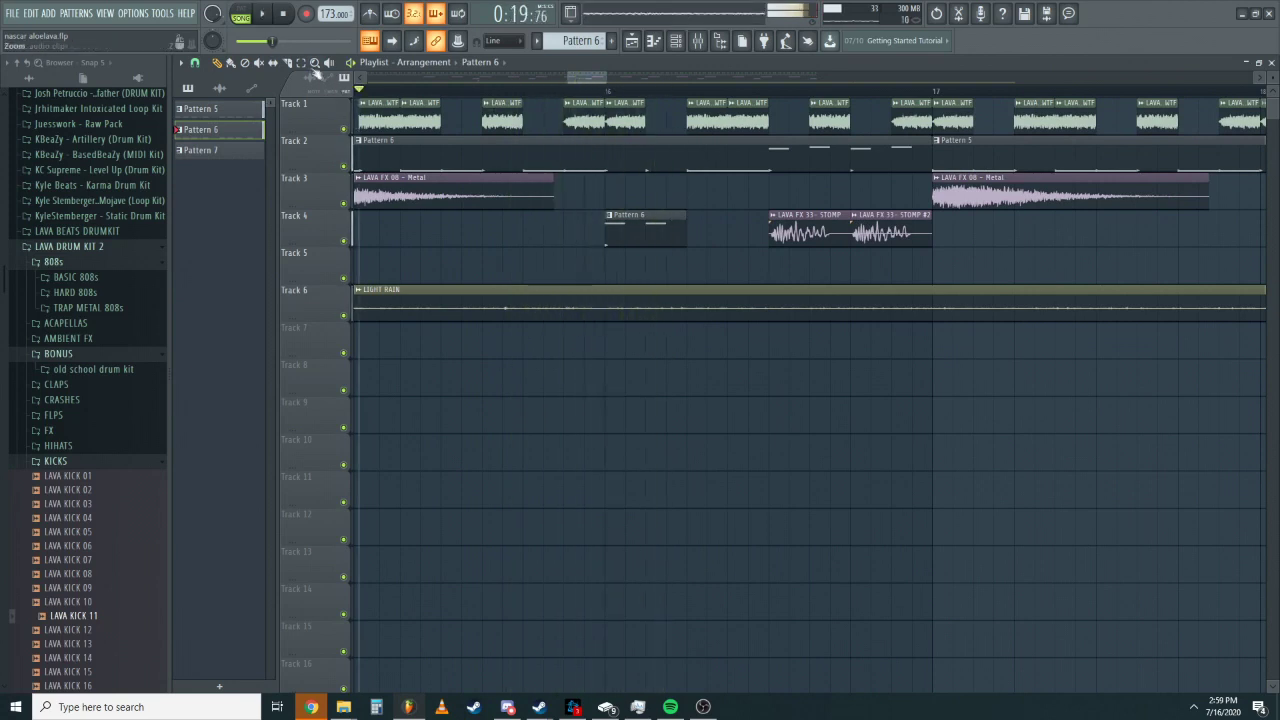
# Slice beat 2 of bar 16 out of the track 2 pattern clip and put a second fill slice there on track 4.
pyautogui.click(697, 157)
pyautogui.click(783, 163)
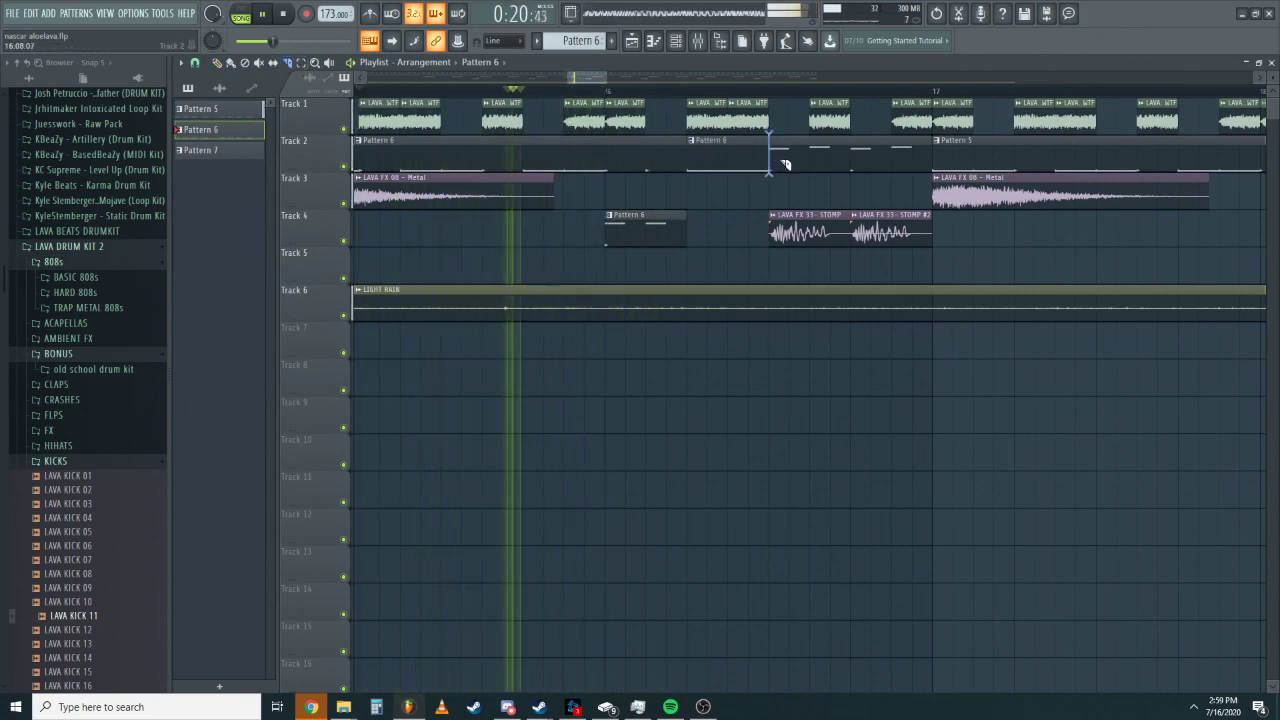
pyautogui.press('p')
pyautogui.moveTo(695, 160); pyautogui.dragTo(695, 234)
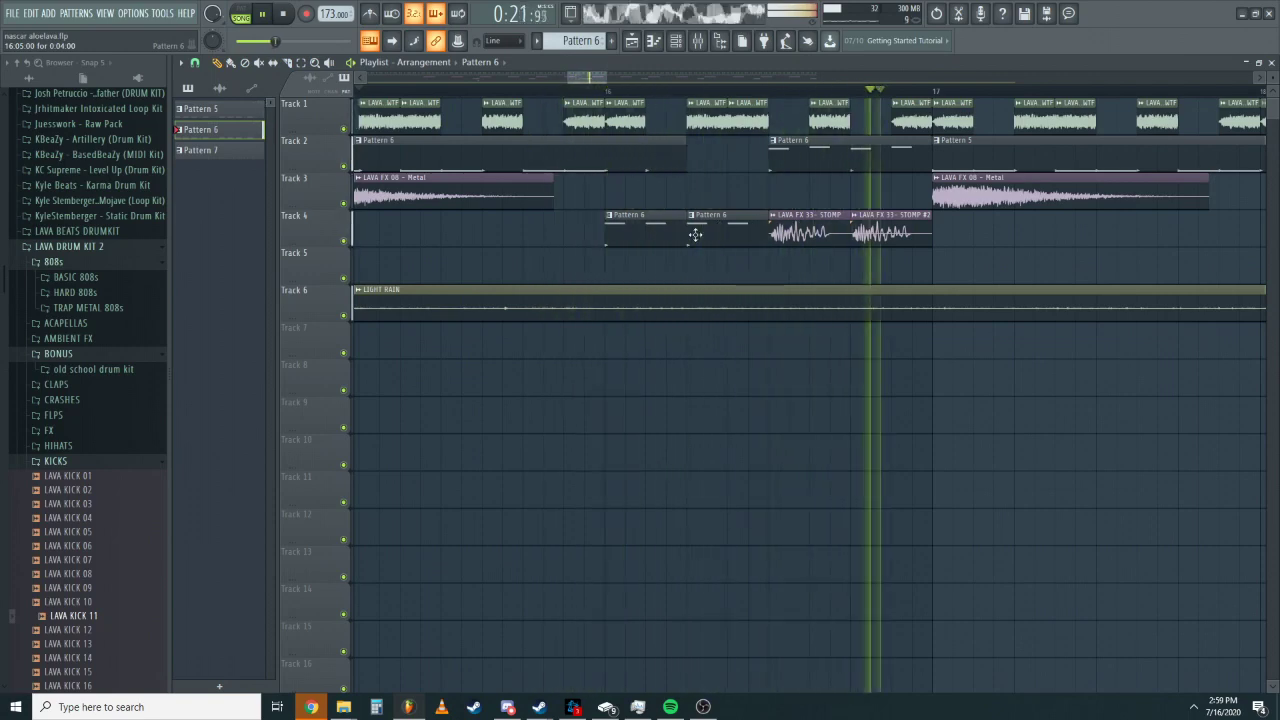
# Delete the two STOMP clips and the LAVA FX 22 - WTF clips from the rest of bar 16.
pyautogui.rightClick(868, 230)
pyautogui.rightClick(833, 227)
pyautogui.scroll(-4, 840, 205)
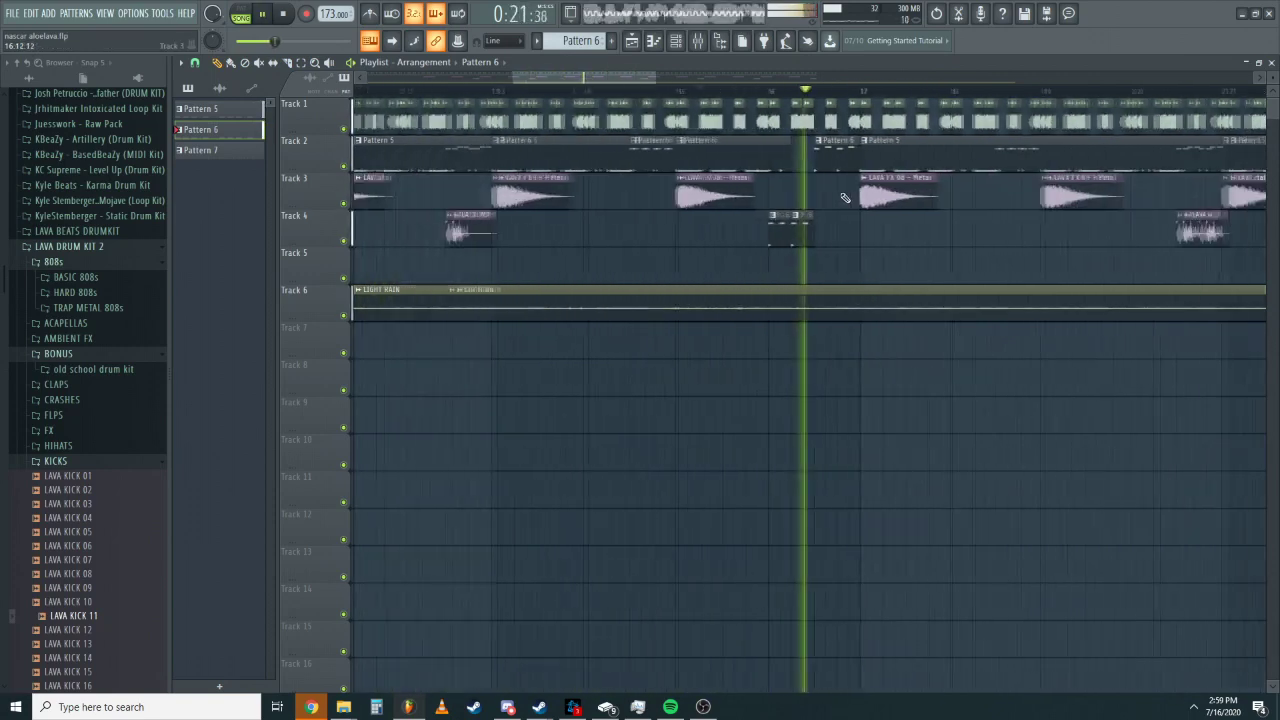
pyautogui.rightClick(823, 119)
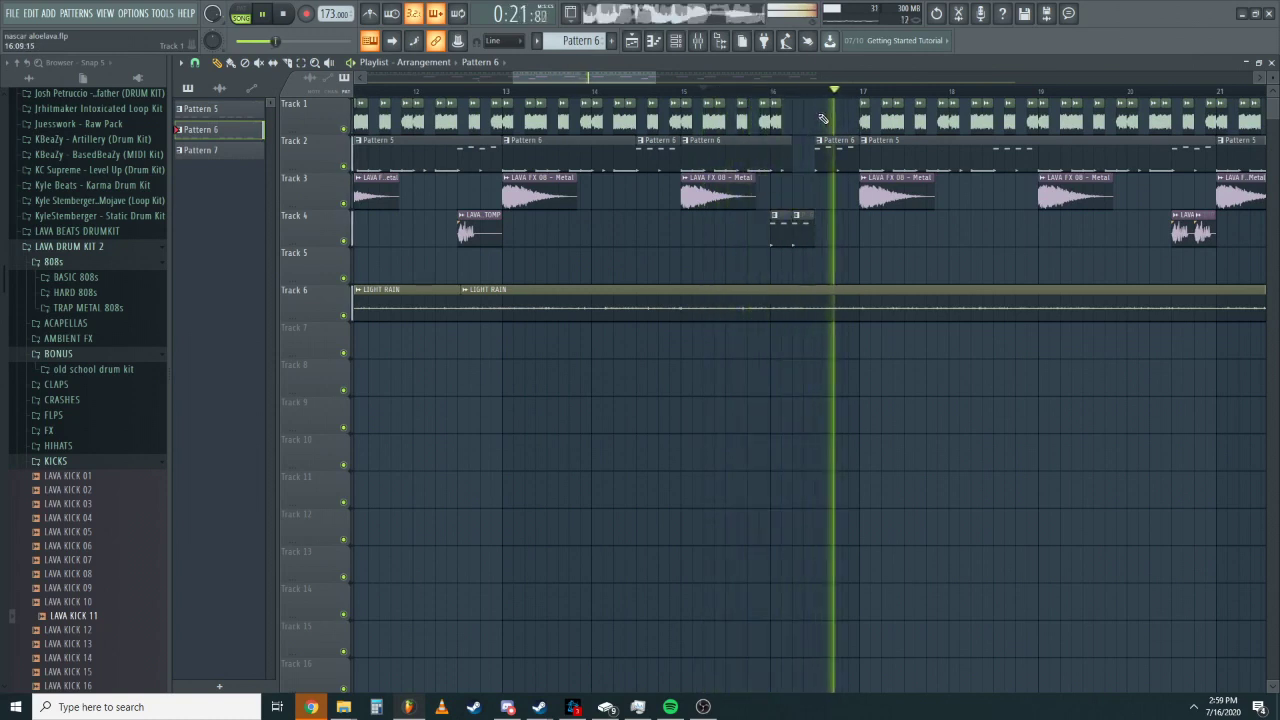
# Make the half-bar Pattern 6 clip before bar 17 unique, check its 808 aloe notes and save the project.
pyautogui.click(820, 141)
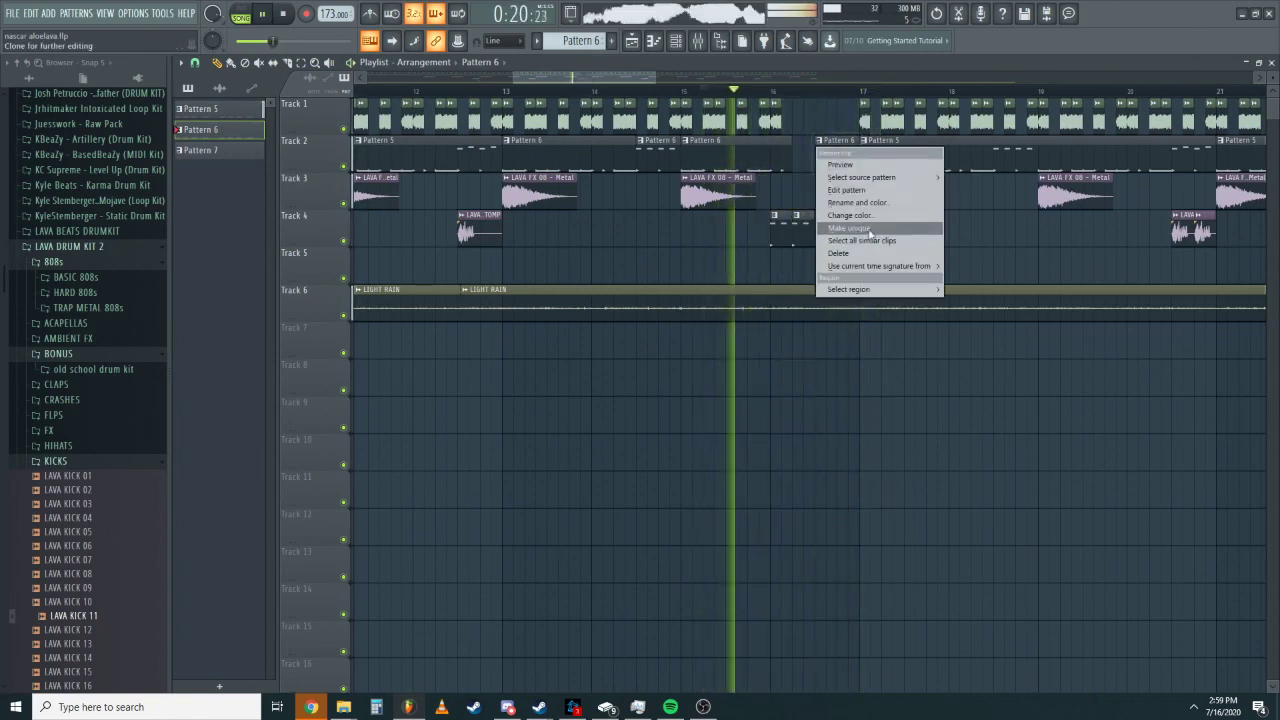
pyautogui.click(857, 228)
pyautogui.doubleClick(850, 165)
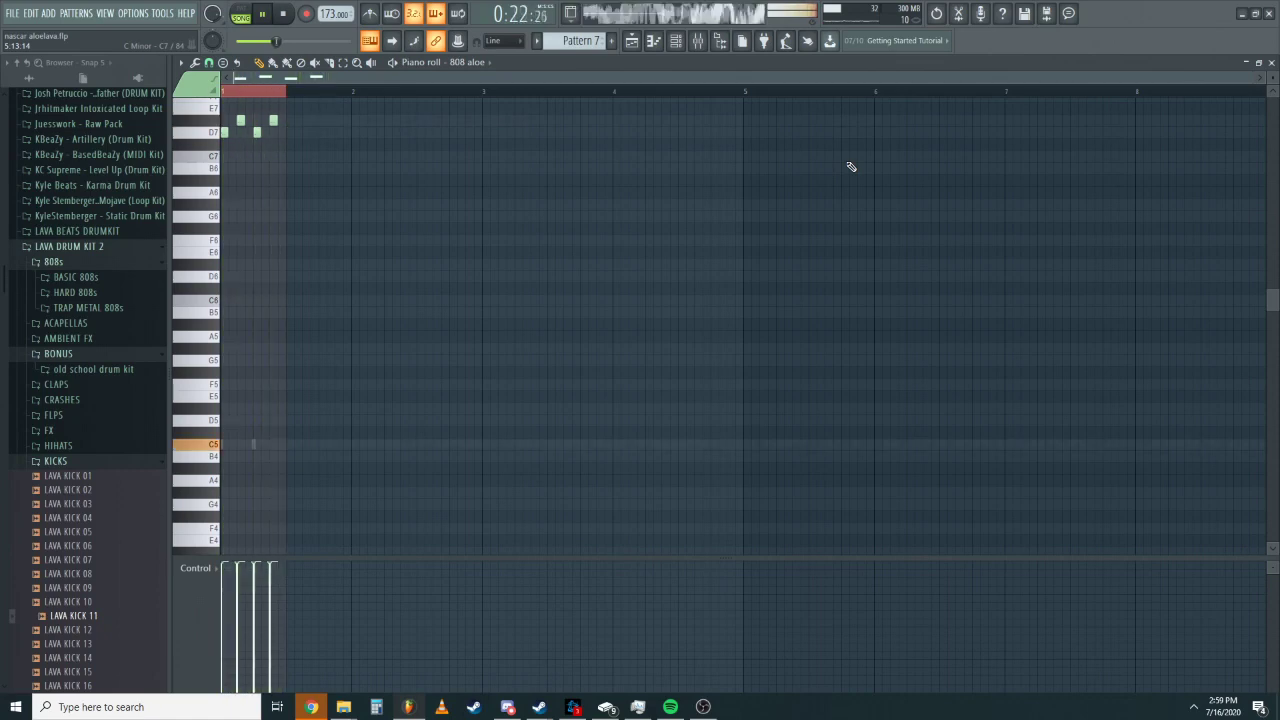
pyautogui.click(1271, 62)
pyautogui.hotkey('ctrl', 's')
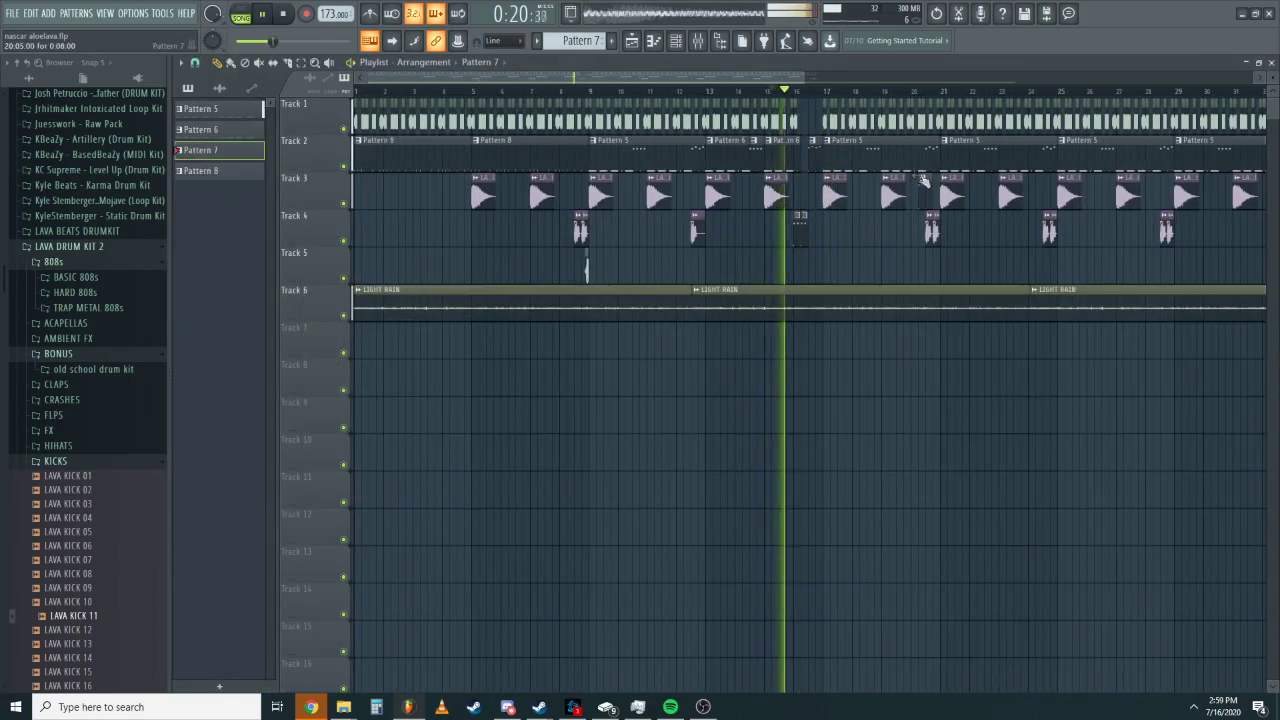
# Undo the last playlist change, copy the reversed LAVA KICK 11 clip to just before bar 17 on track 5, and save.
pyautogui.hotkey('ctrl', 'z')
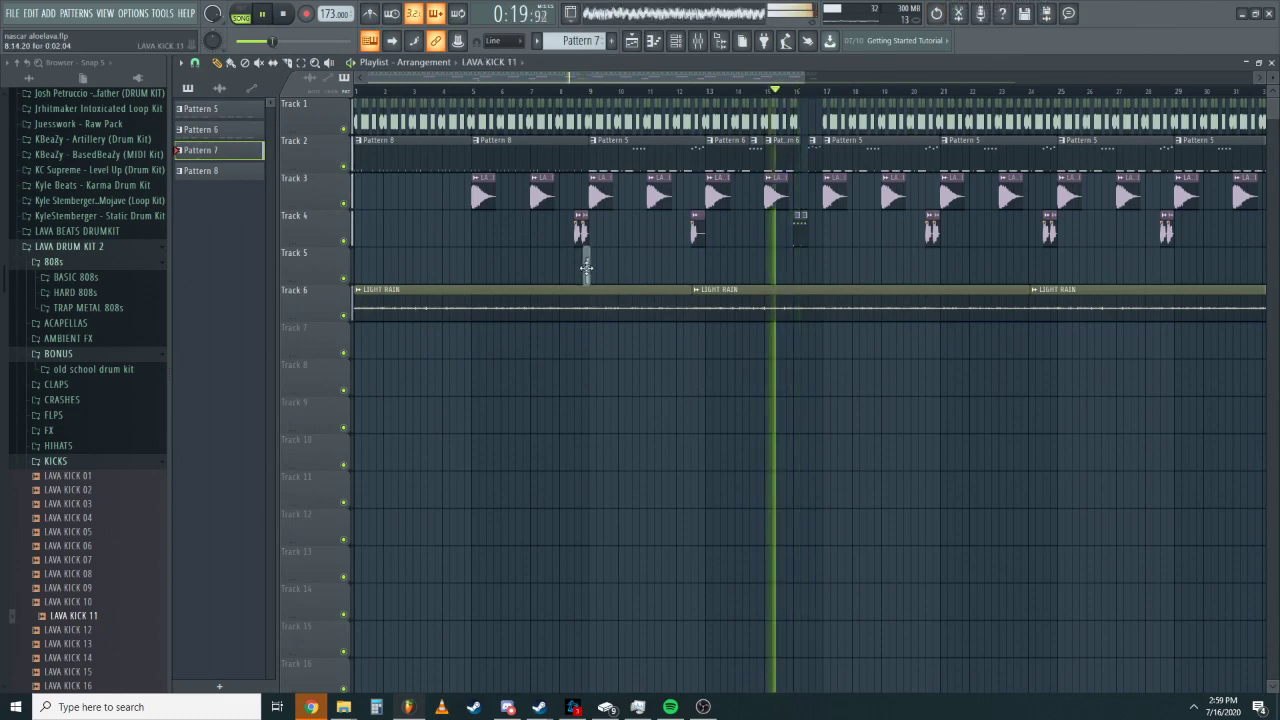
pyautogui.click(820, 268)
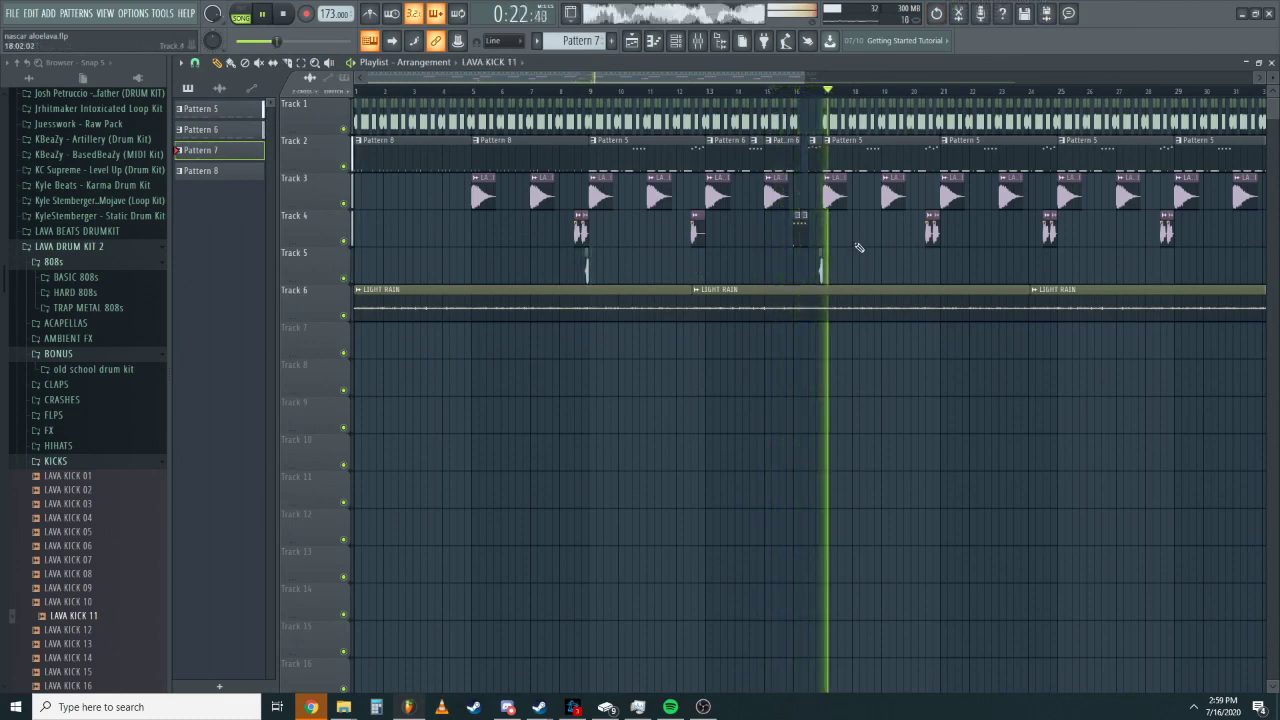
pyautogui.scroll(-2, 865, 245)
pyautogui.scroll(5, 857, 250)
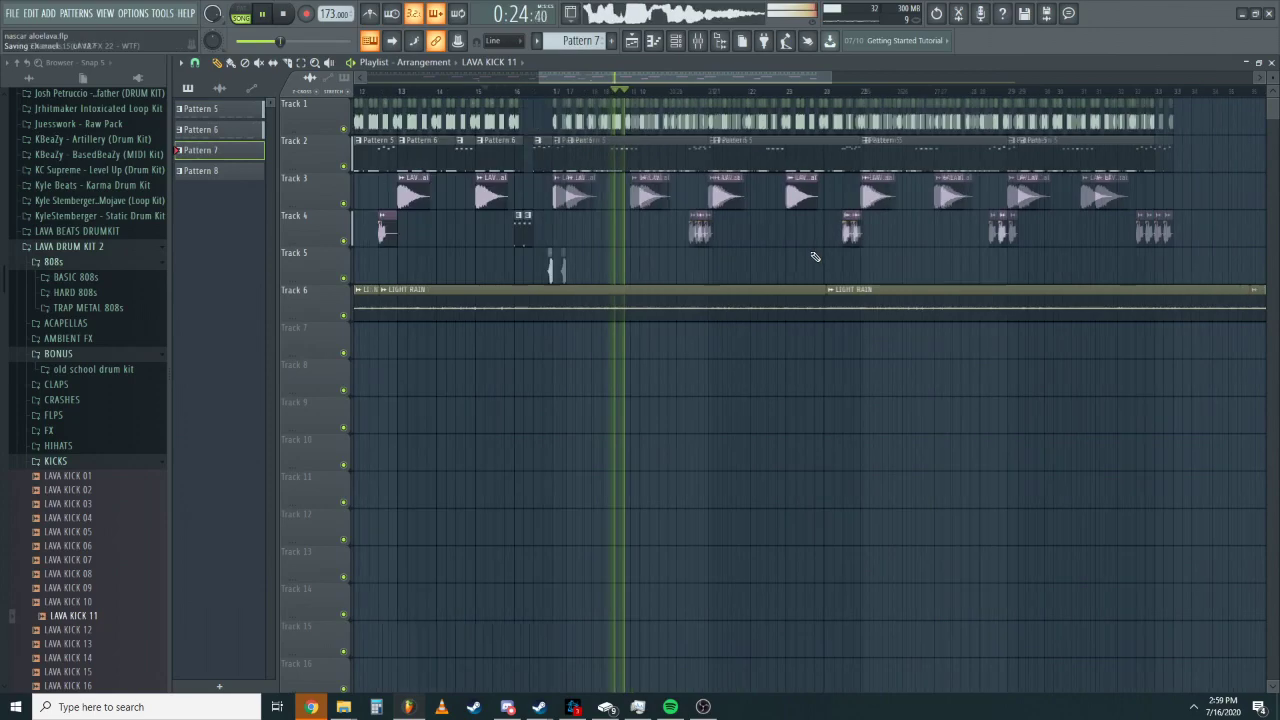
# Delete the STOMP clips before bars 13, 21 and 25 on track 4 while the arrangement plays.
pyautogui.scroll(-2, 715, 263)
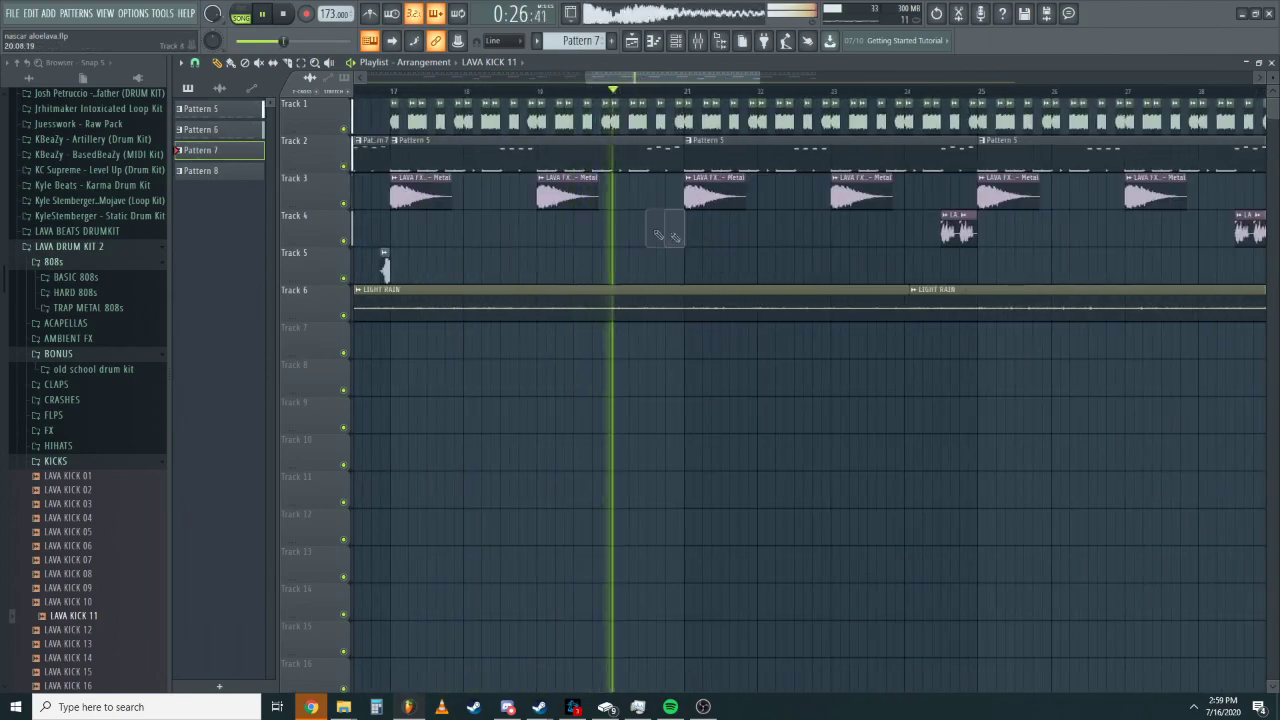
pyautogui.scroll(-2, 715, 255)
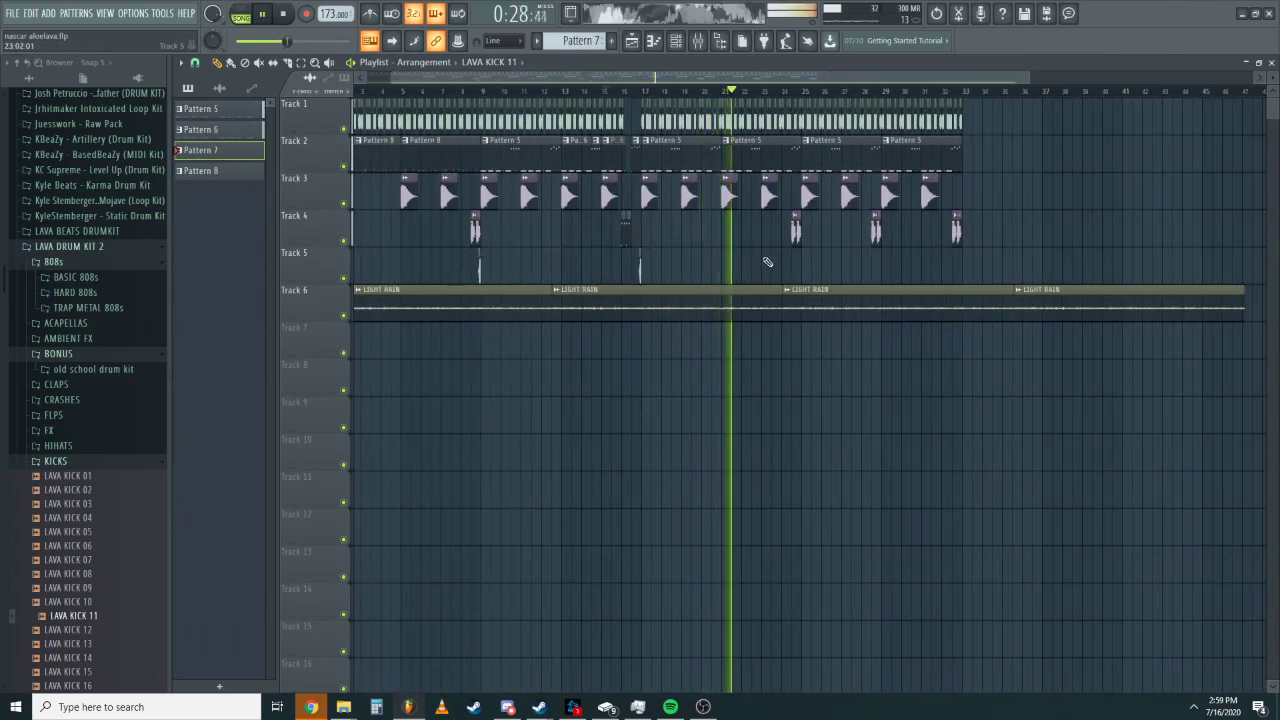
pyautogui.scroll(2, 750, 240)
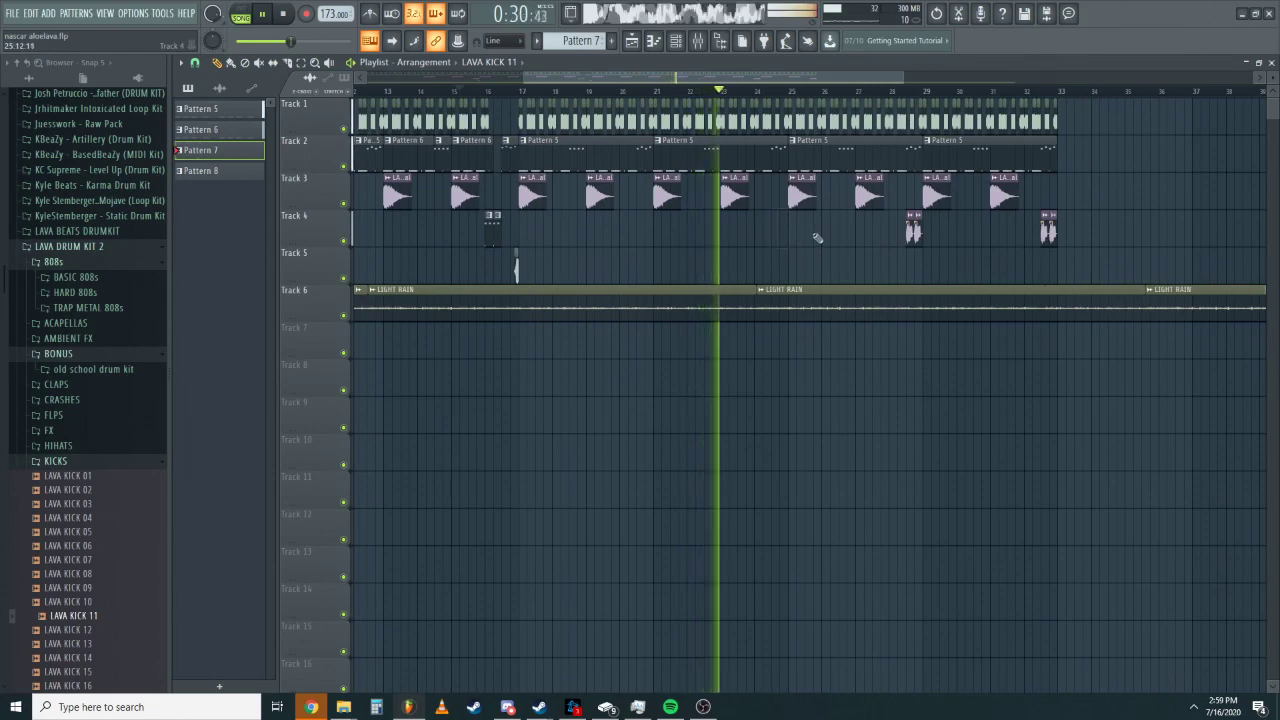
# Make the Pattern 5 clip at bar 25 unique and fill its HIHAT 02 channel every 2 steps.
pyautogui.scroll(3, 713, 187)
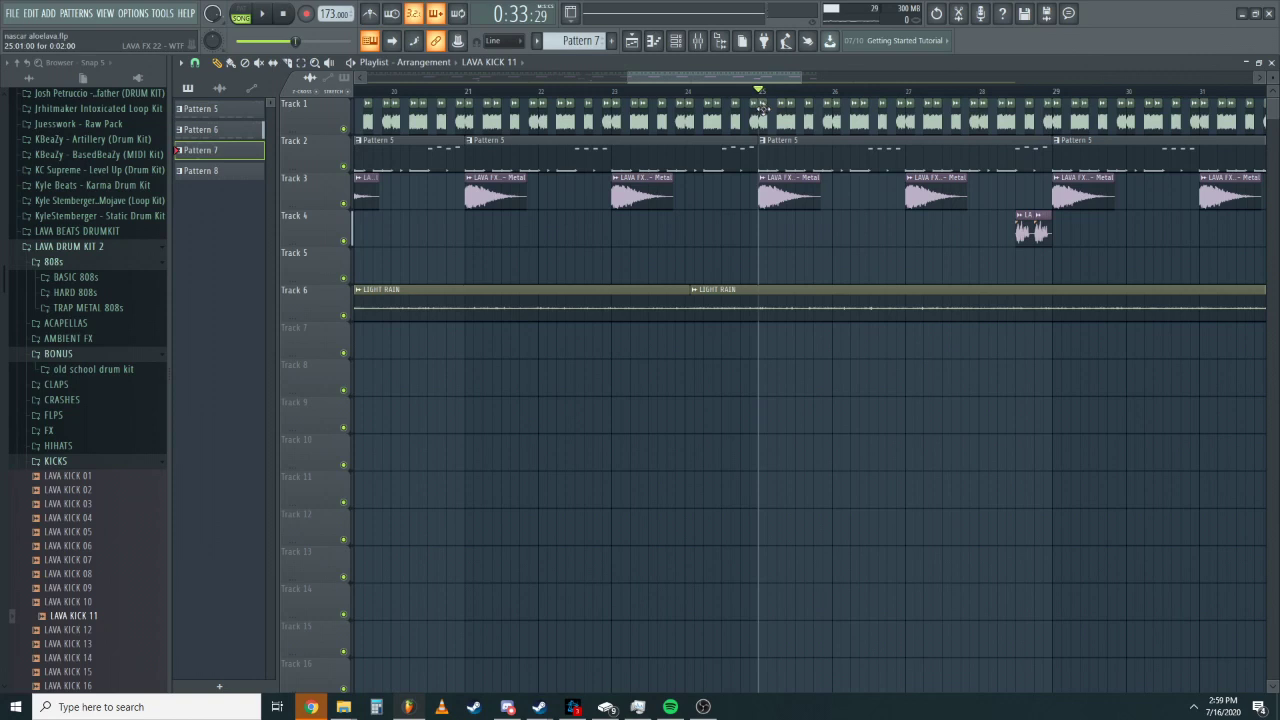
pyautogui.click(764, 142)
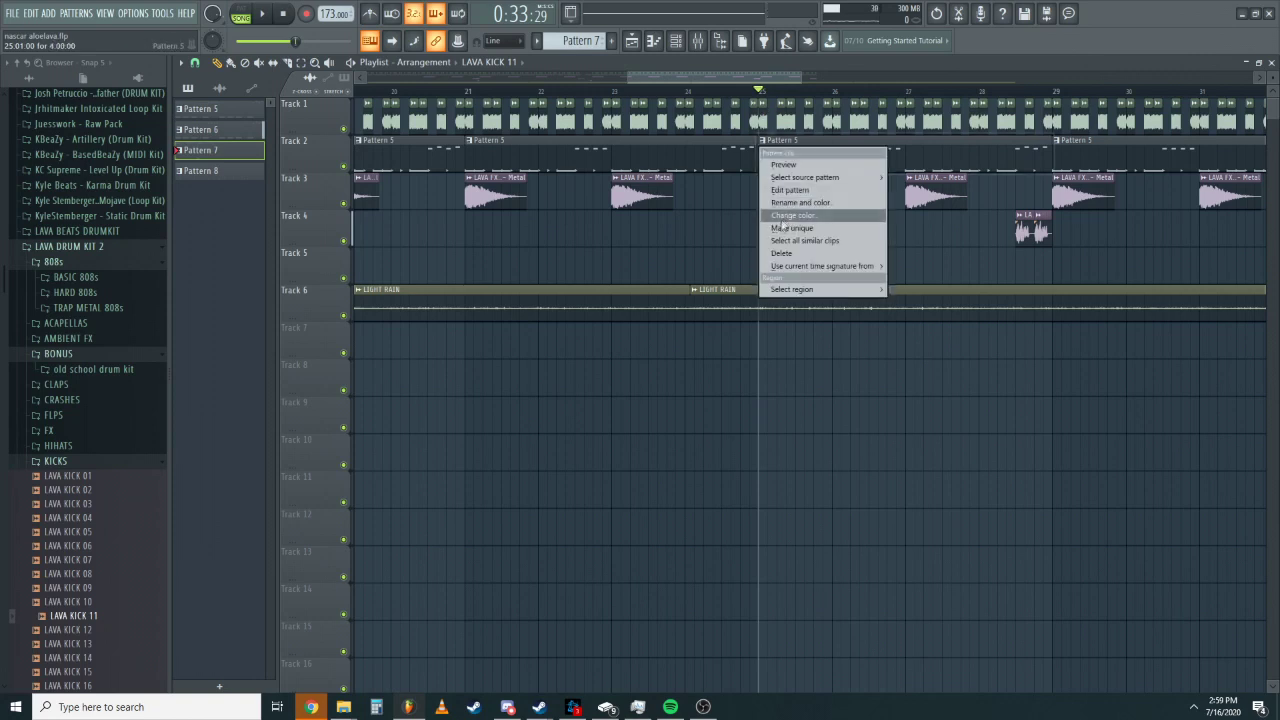
pyautogui.click(792, 228)
pyautogui.click(677, 42)
pyautogui.rightClick(422, 419)
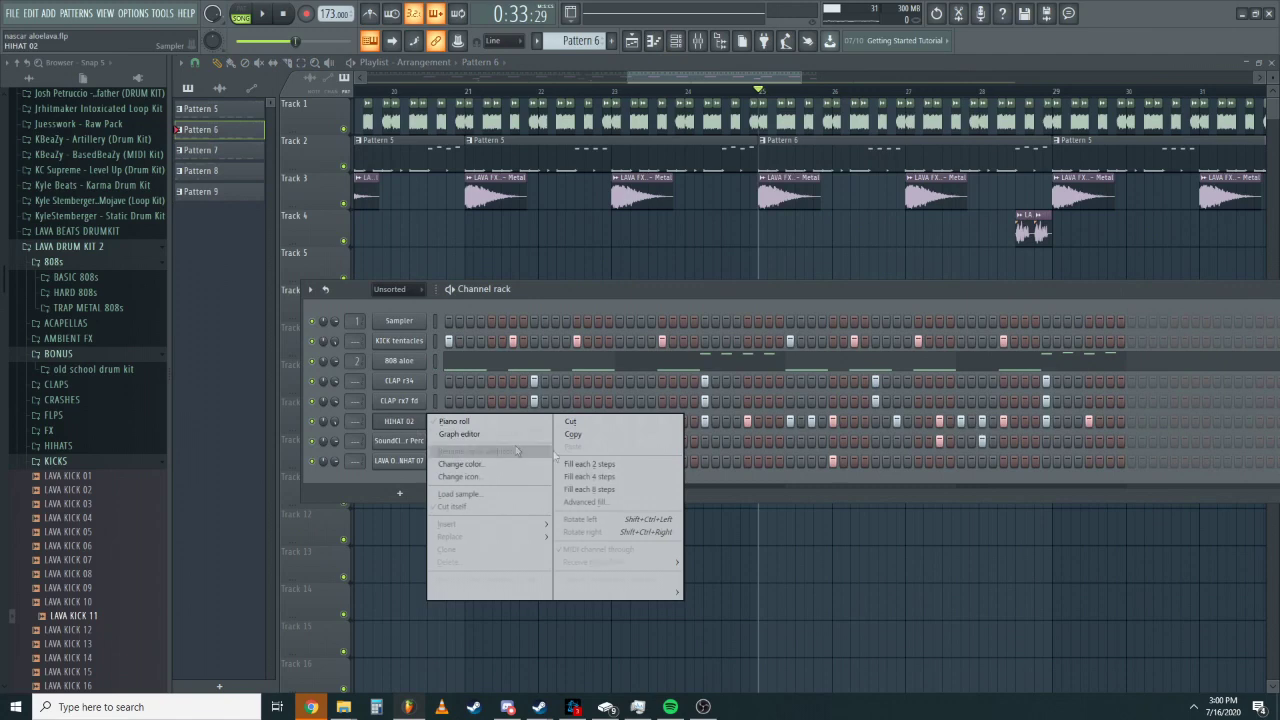
pyautogui.click(590, 464)
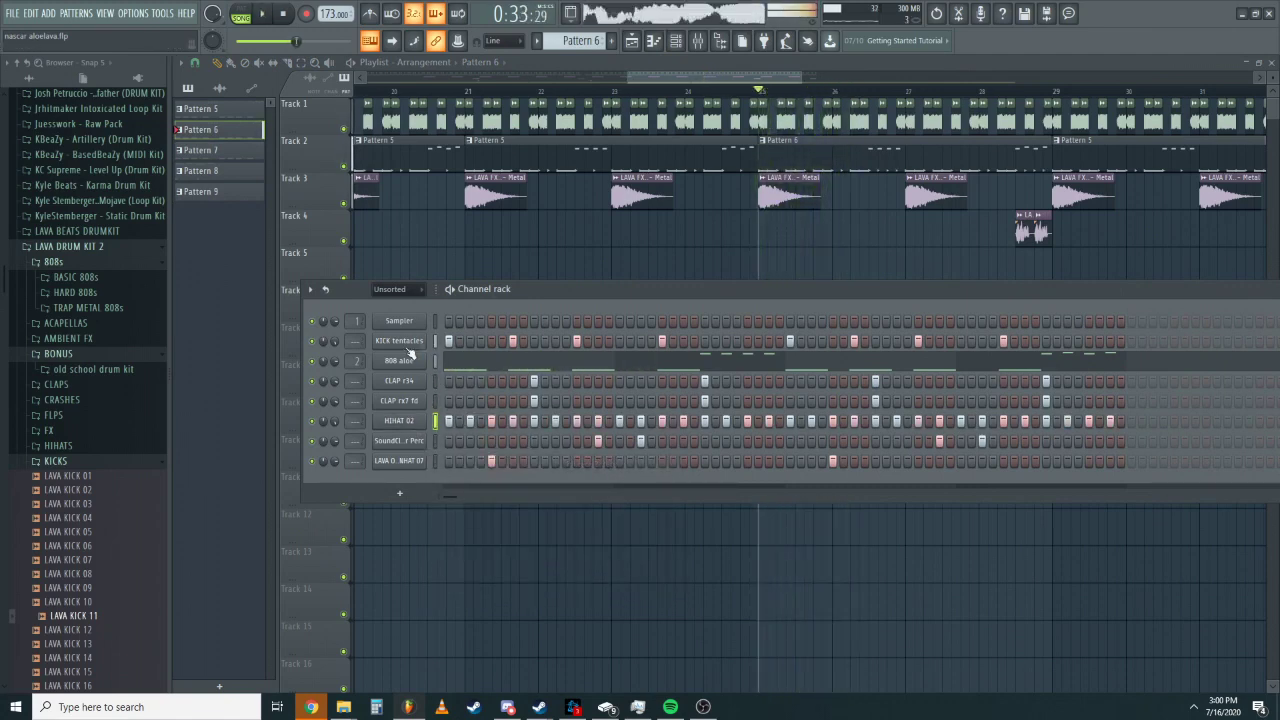
# Raise the 808 aloe notes at the start of the unique pattern's first and third bars an octave to C6.
pyautogui.rightClick(400, 360)
pyautogui.click(445, 362)
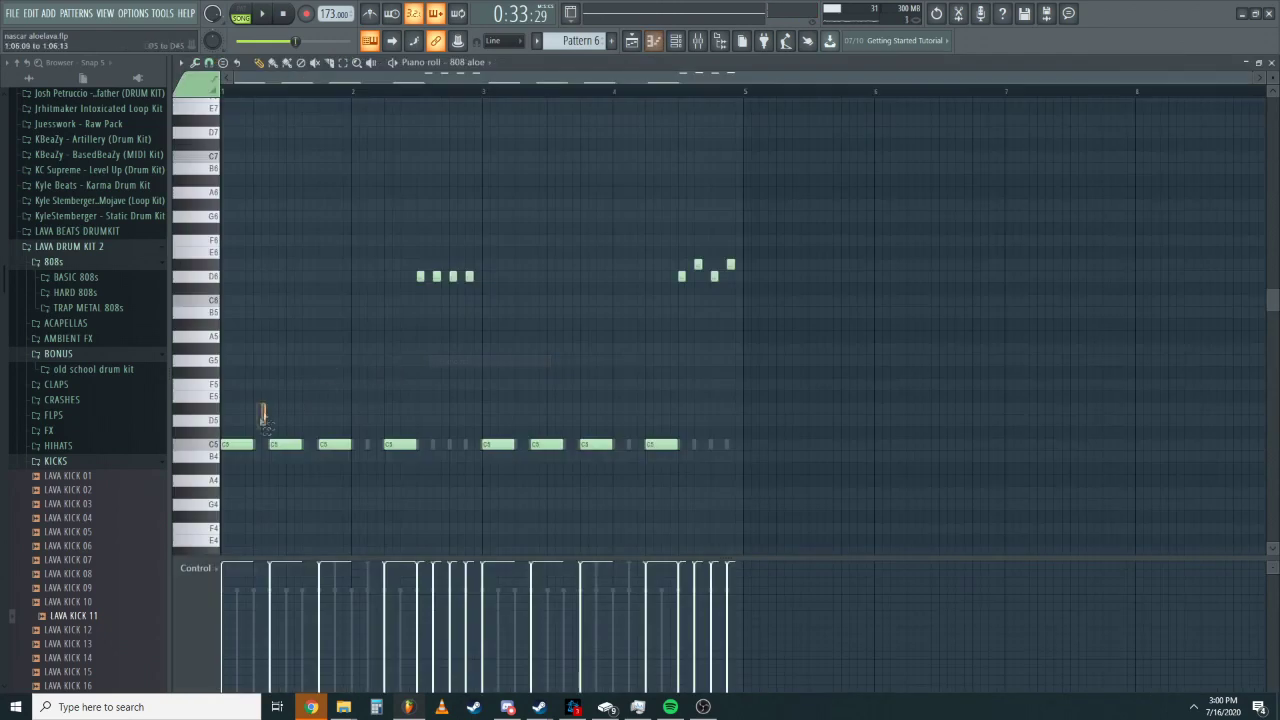
pyautogui.hotkey('ctrl', 'Up')
pyautogui.press('space')
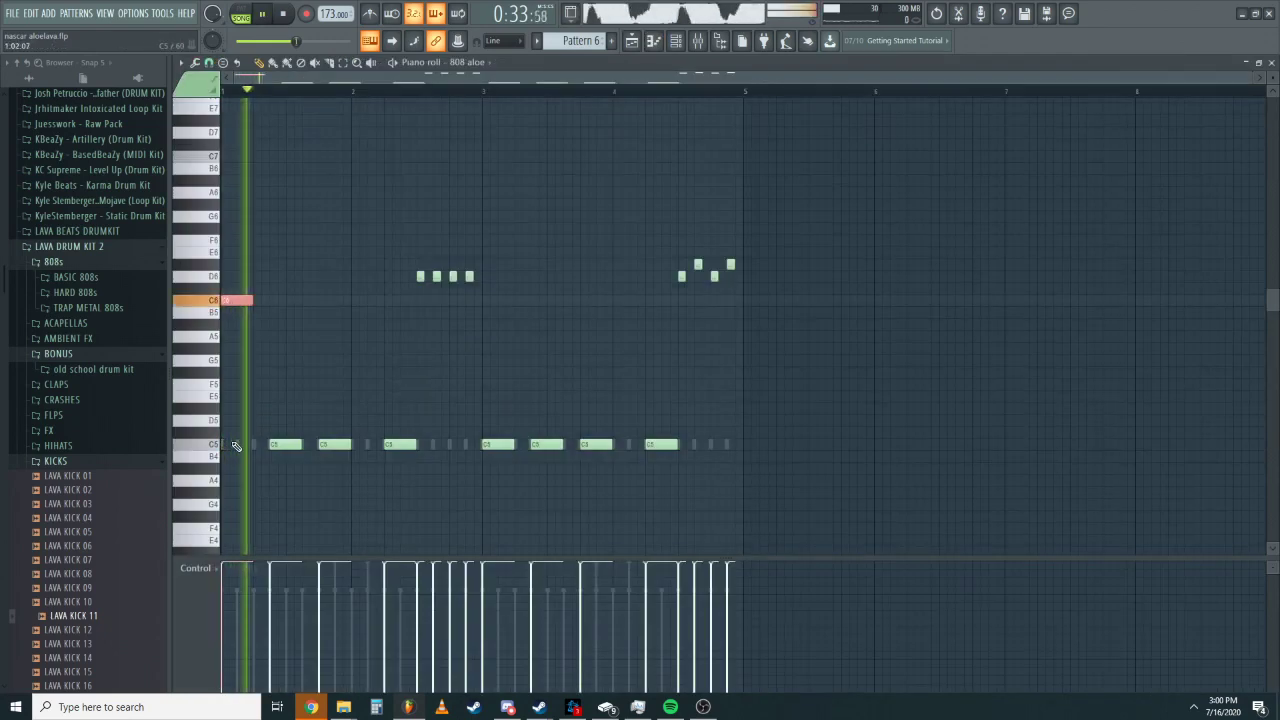
pyautogui.click(427, 348)
pyautogui.rightClick(429, 348)
pyautogui.keyDown('ctrl'); pyautogui.click(497, 444); pyautogui.keyUp('ctrl')
pyautogui.hotkey('ctrl', 'Up')
pyautogui.click(698, 350)
pyautogui.rightClick(748, 351)
# Raise the last four 808 aloe notes of the pattern by two octaves and close the piano roll.
pyautogui.keyDown('ctrl'); pyautogui.moveTo(784, 368); pyautogui.dragTo(671, 251); pyautogui.keyUp('ctrl')
pyautogui.hotkey('ctrl', 'Up')
pyautogui.hotkey('ctrl', 'Up')
pyautogui.scroll(3, 705, 209)
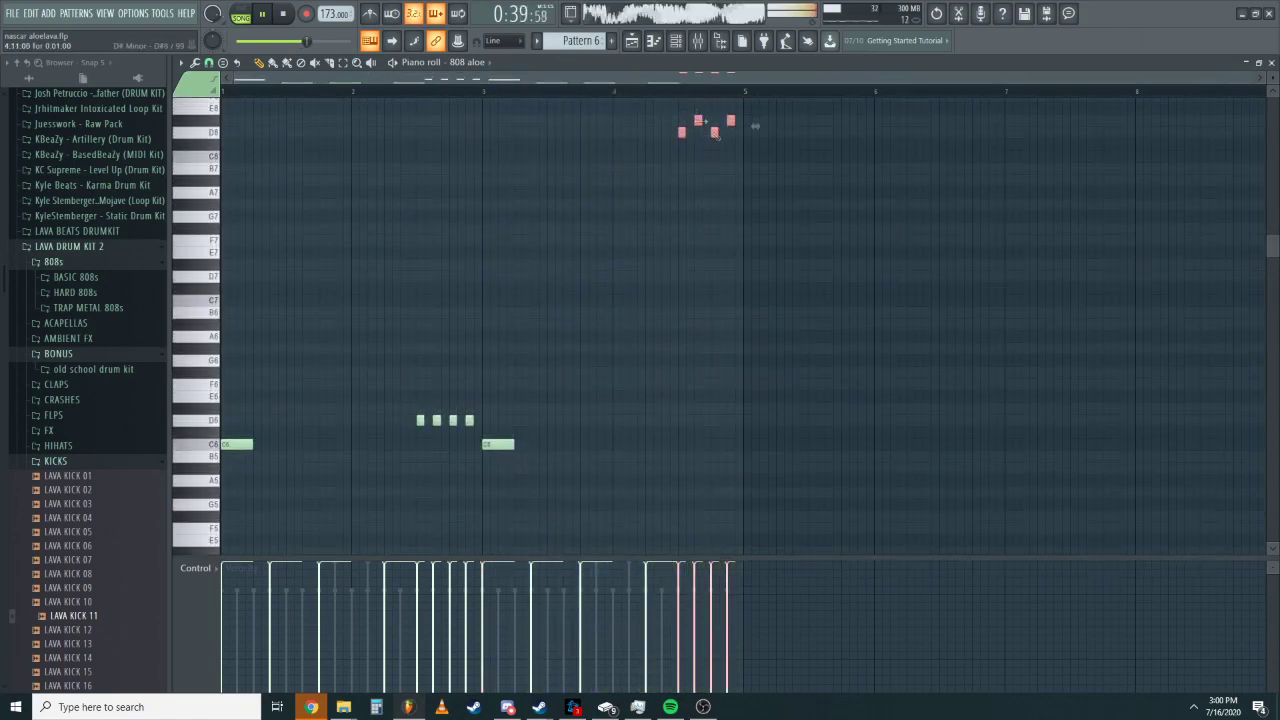
pyautogui.click(1271, 63)
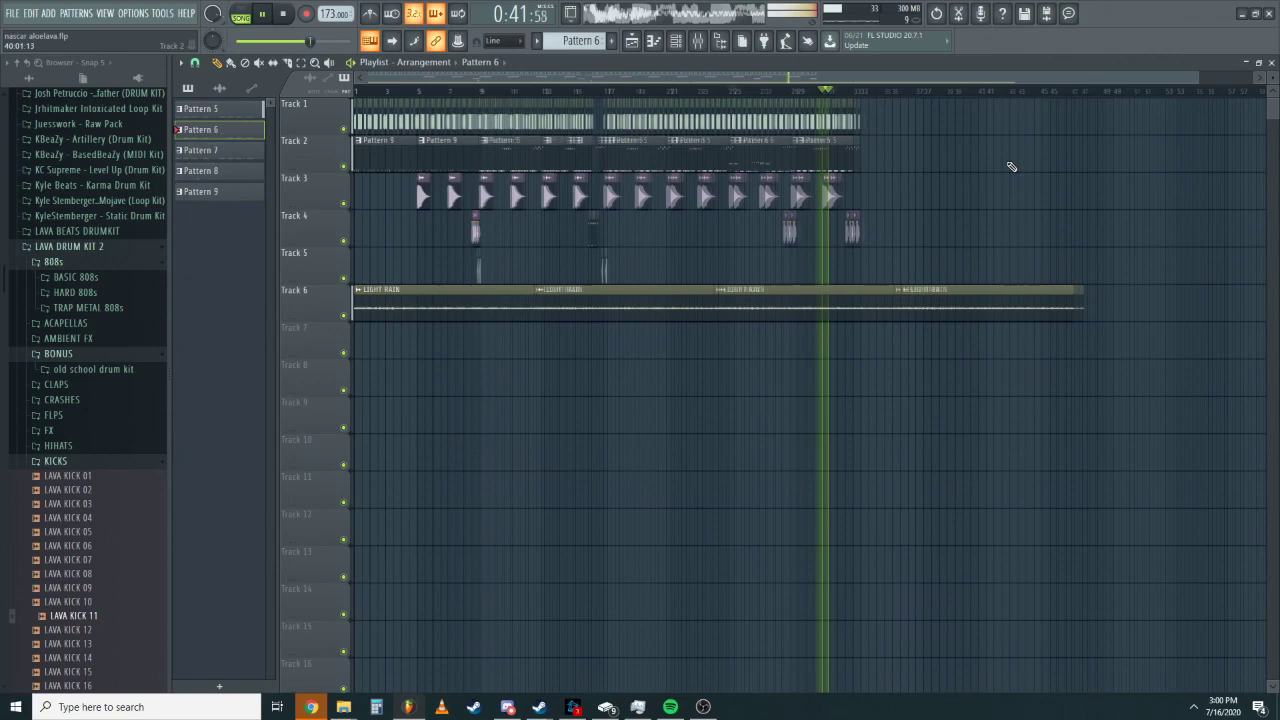
# Extend track 2 with Pattern 5 clips at bars 33 and 37.
pyautogui.keyDown('ctrl'); pyautogui.moveTo(883, 184); pyautogui.dragTo(838, 118); pyautogui.keyUp('ctrl')
pyautogui.hotkey('ctrl', 'b')
pyautogui.keyDown('ctrl'); pyautogui.moveTo(1008, 168); pyautogui.dragTo(957, 140); pyautogui.keyUp('ctrl')
pyautogui.rightClick(887, 110)
pyautogui.click(930, 145)
pyautogui.keyDown('ctrl'); pyautogui.moveTo(952, 184); pyautogui.dragTo(951, 163); pyautogui.keyUp('ctrl')
pyautogui.hotkey('ctrl', 'b')
pyautogui.keyDown('ctrl'); pyautogui.moveTo(978, 208); pyautogui.dragTo(1034, 176); pyautogui.keyUp('ctrl')
pyautogui.rightClick(1006, 150)
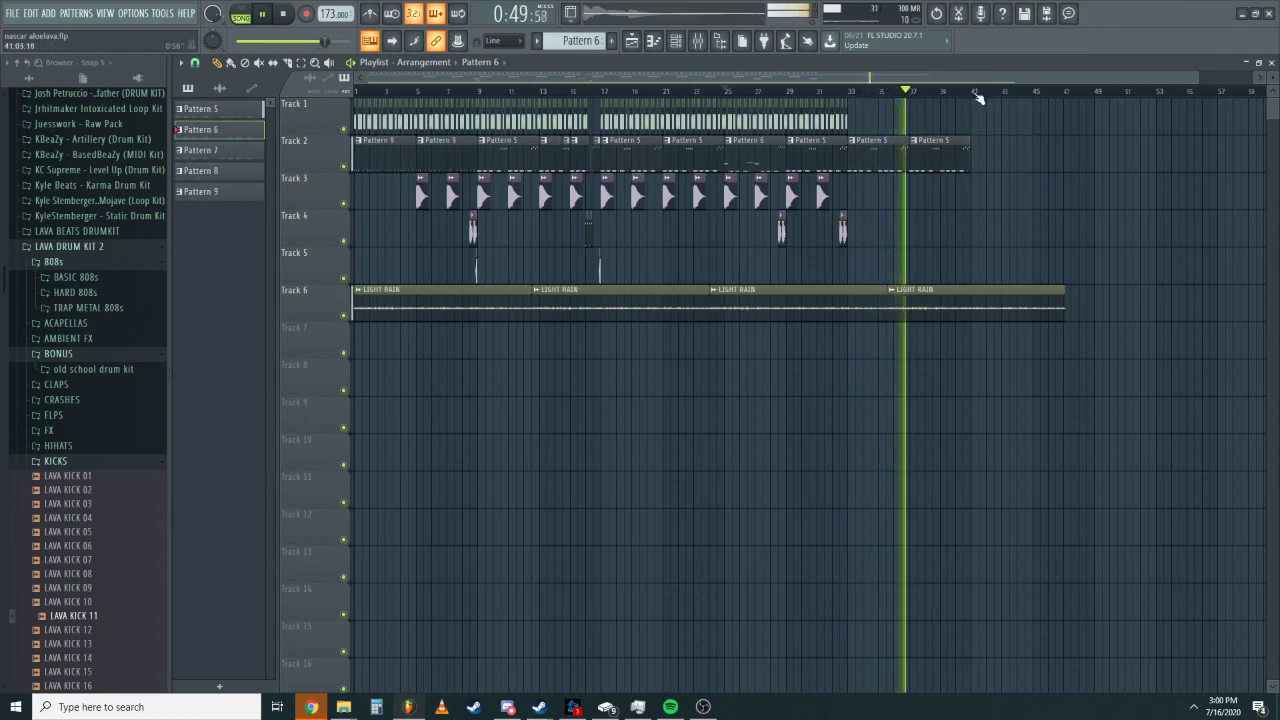
# Delete the track 1 clips from bar 24 through bar 32 while the arrangement plays.
pyautogui.press('space')
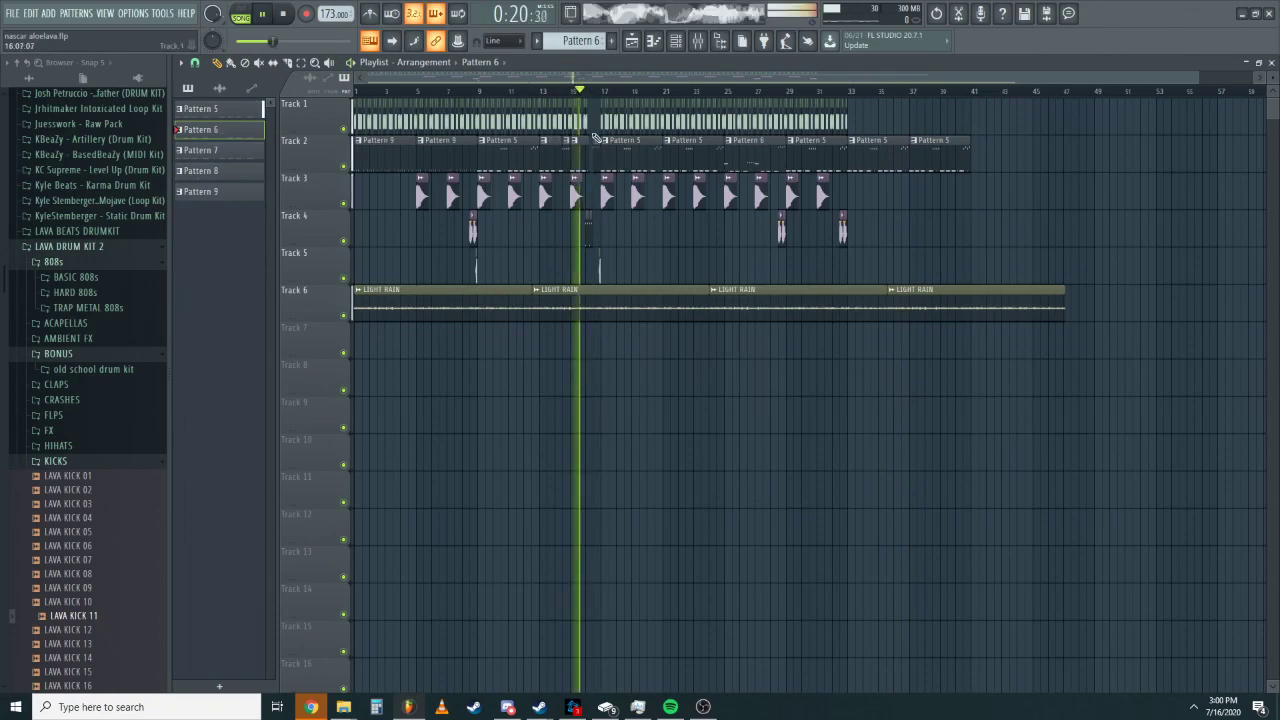
pyautogui.scroll(5, 595, 137)
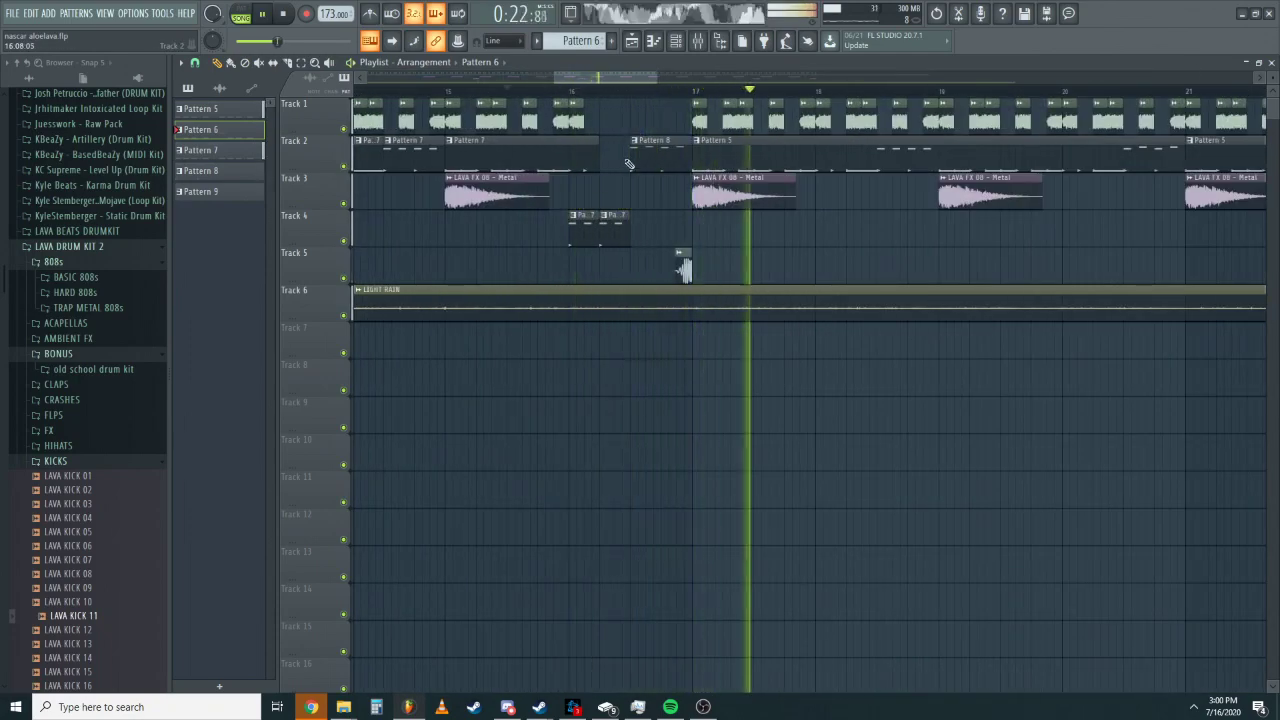
pyautogui.scroll(-4, 633, 136)
pyautogui.scroll(4, 737, 140)
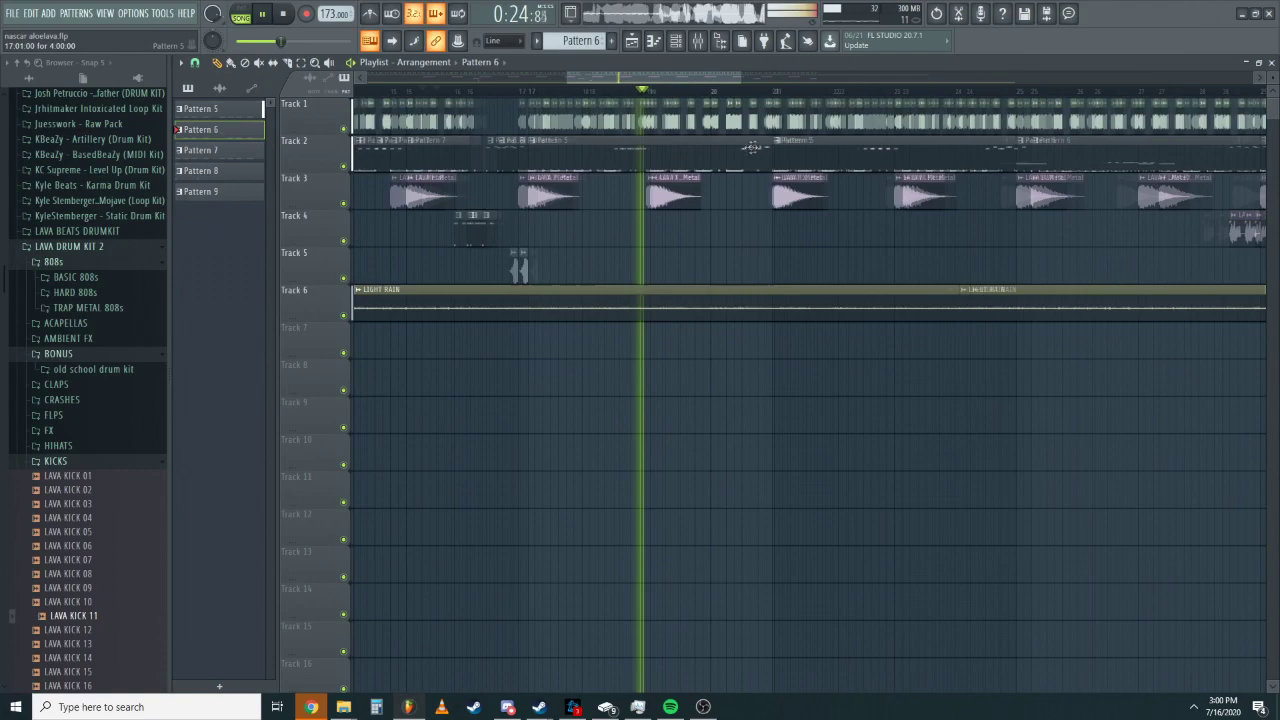
pyautogui.scroll(-4, 815, 152)
pyautogui.scroll(3, 860, 150)
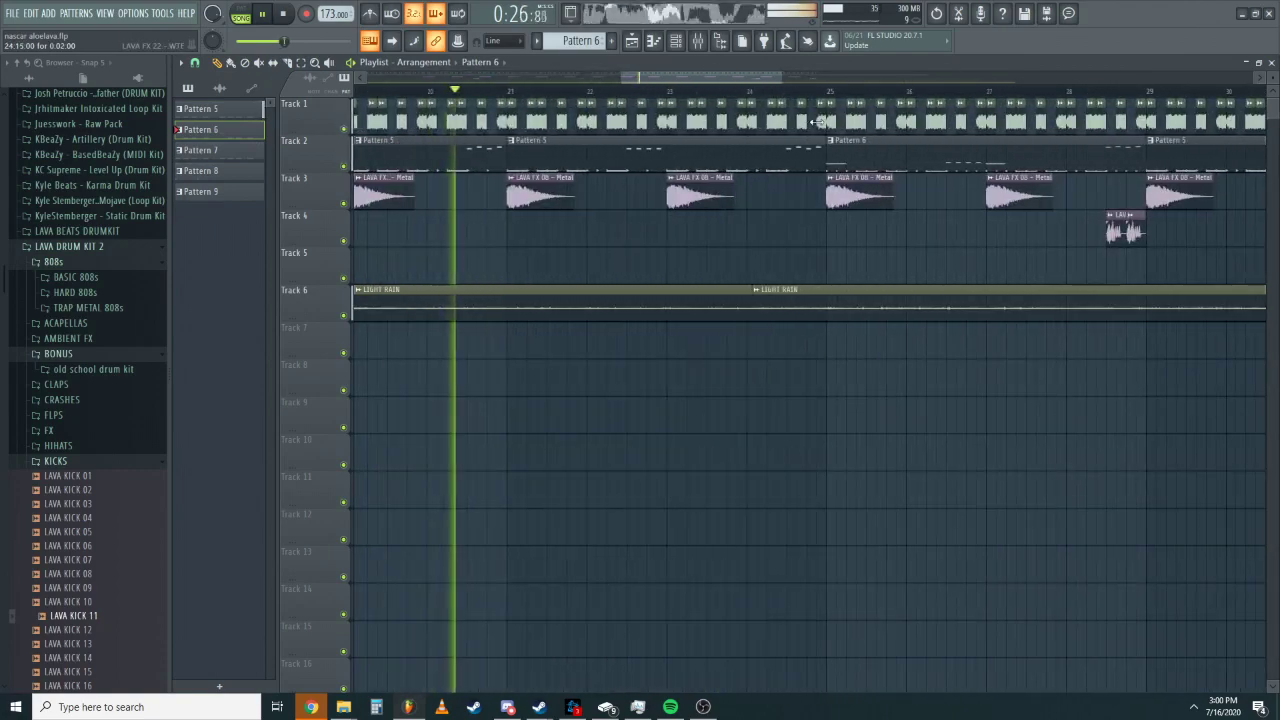
pyautogui.scroll(-3, 761, 125)
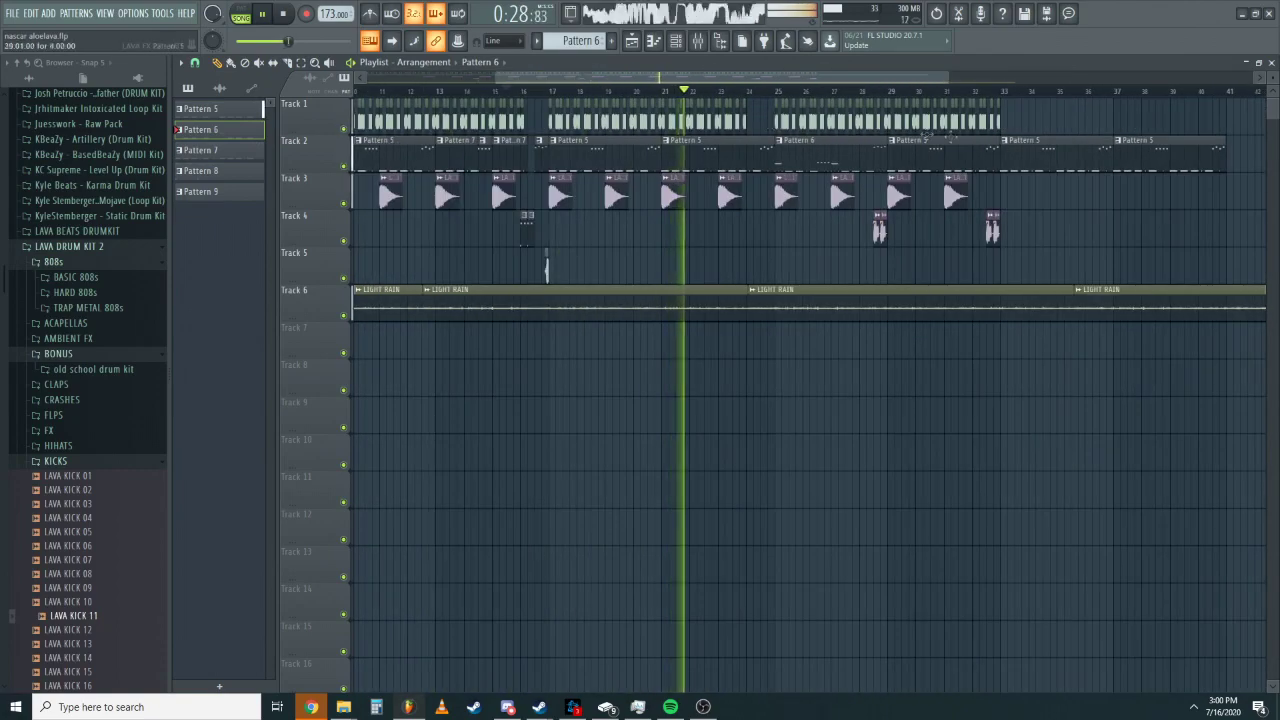
pyautogui.scroll(2, 821, 132)
pyautogui.scroll(2, 745, 148)
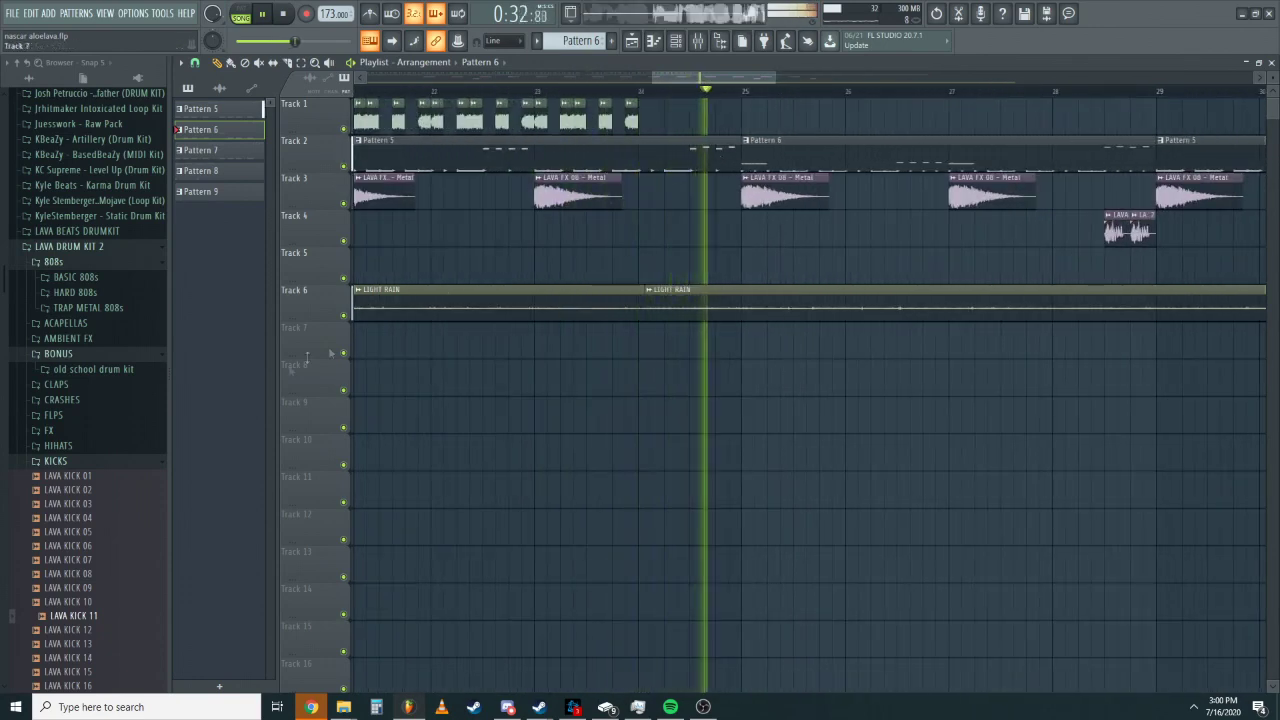
# Collapse the KICKS folder and delete the Pattern 5 clips at bars 33 and 37 from track 2.
pyautogui.click(60, 462)
pyautogui.scroll(-2, 709, 300)
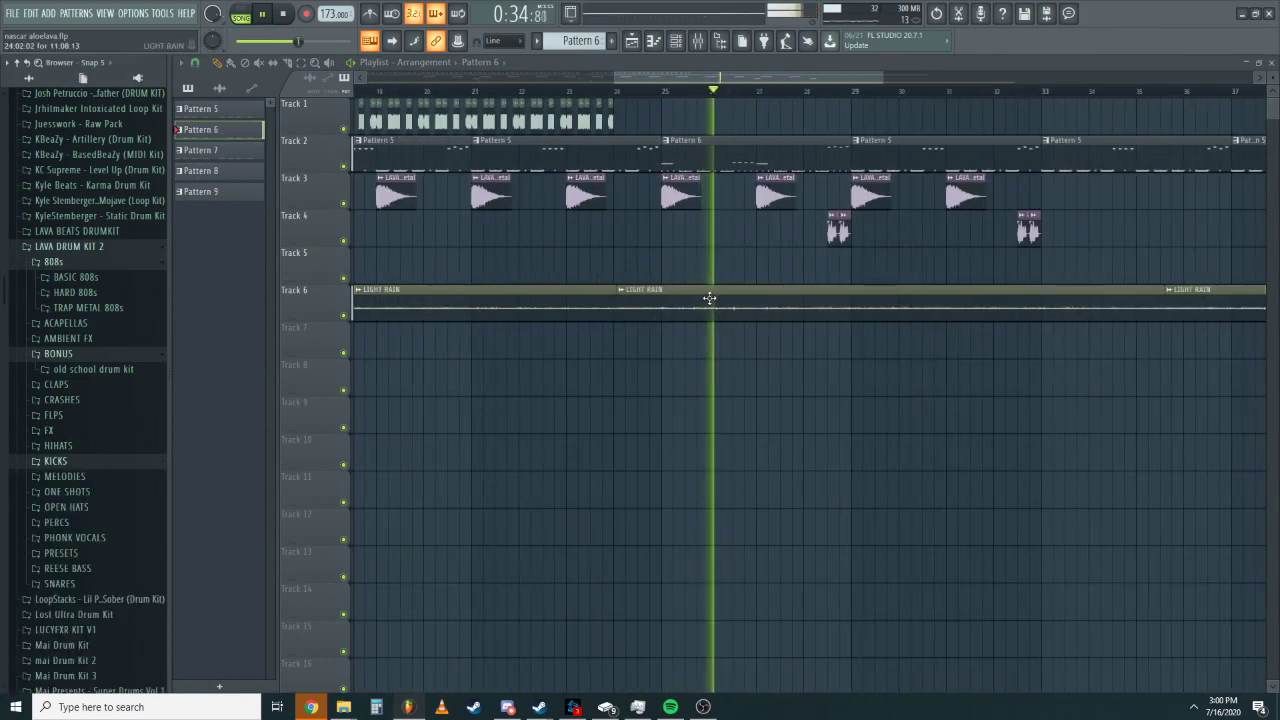
pyautogui.scroll(-2, 667, 135)
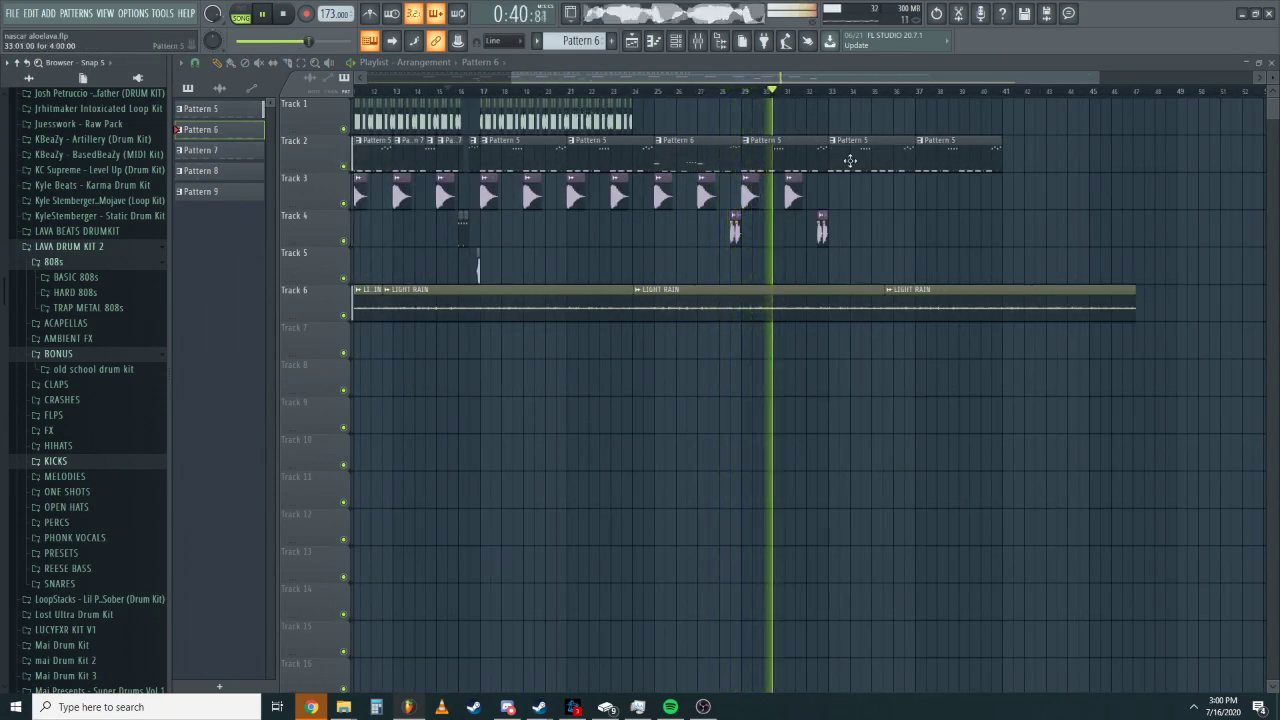
pyautogui.scroll(-2, 850, 164)
pyautogui.rightClick(857, 164)
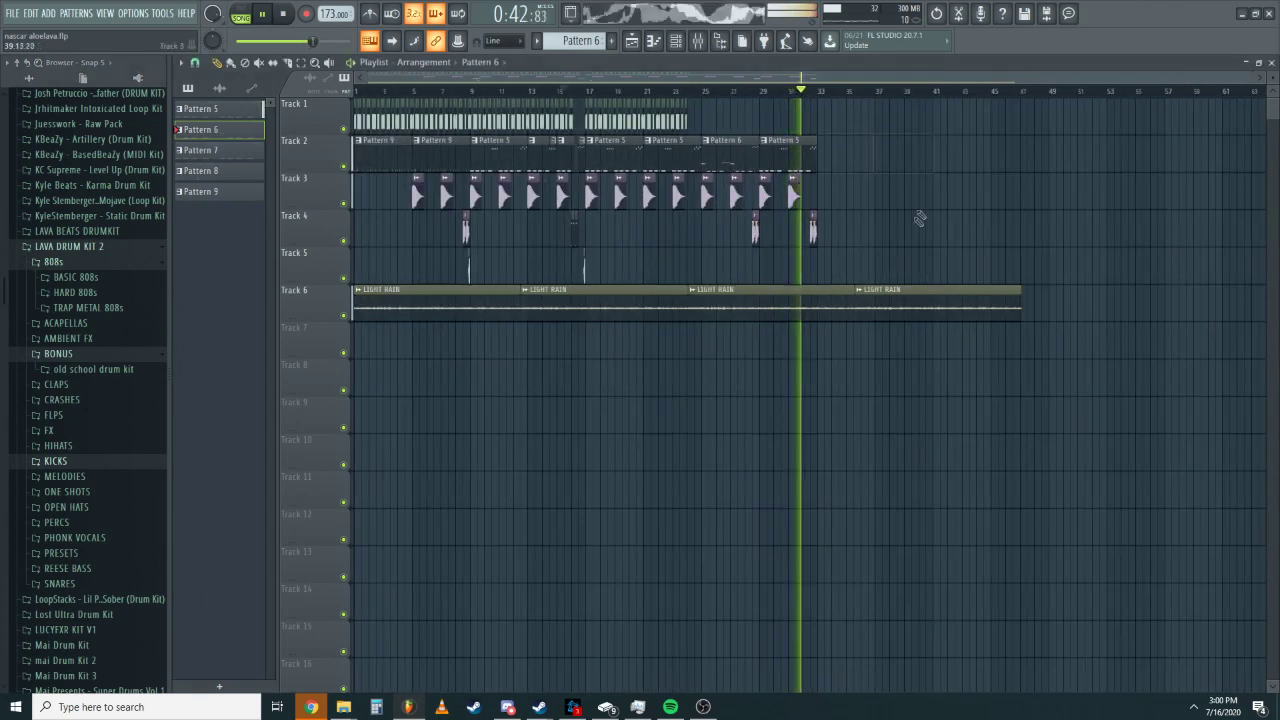
# Duplicate the clips of bars 5 to 32 on tracks 1 to 5 to bar 33, and add a Pattern 5 clip at bar 61.
pyautogui.moveTo(852, 285); pyautogui.dragTo(352, 97)
pyautogui.moveTo(411, 142); pyautogui.dragTo(355, 98)
pyautogui.scroll(4, 362, 115)
pyautogui.scroll(-4, 541, 146)
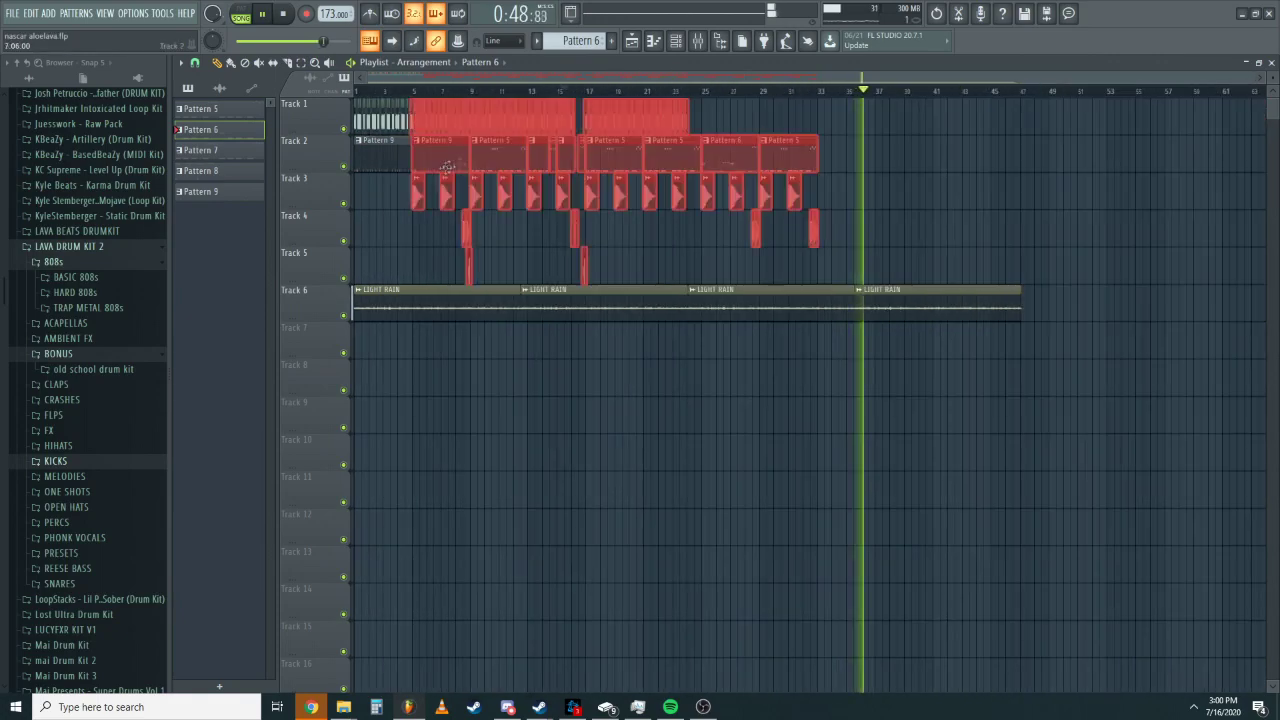
pyautogui.hotkey('ctrl', 'b')
pyautogui.scroll(-2, 998, 150)
pyautogui.click(1050, 142)
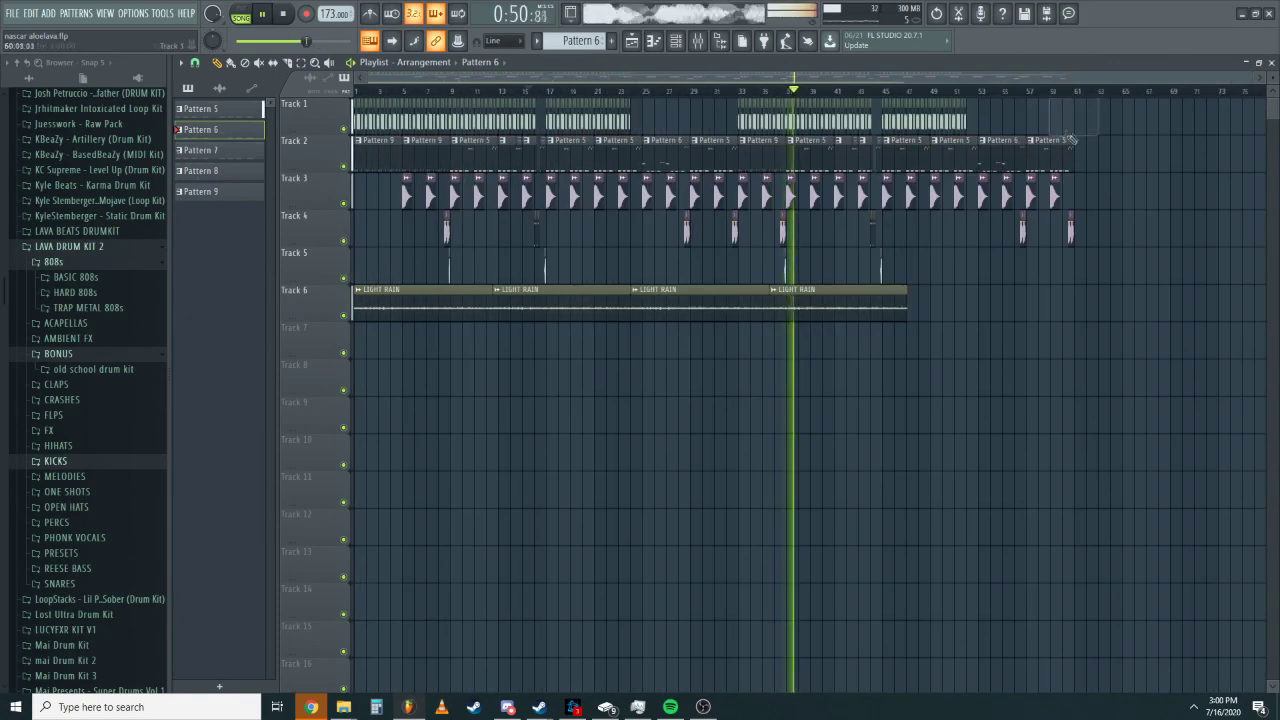
pyautogui.moveTo(1122, 208); pyautogui.dragTo(1172, 248)
# Listen to the section from bar 25 and the start of the duplicated section at bar 33, then save the project.
pyautogui.click(682, 92)
pyautogui.click(652, 91)
pyautogui.scroll(5, 697, 141)
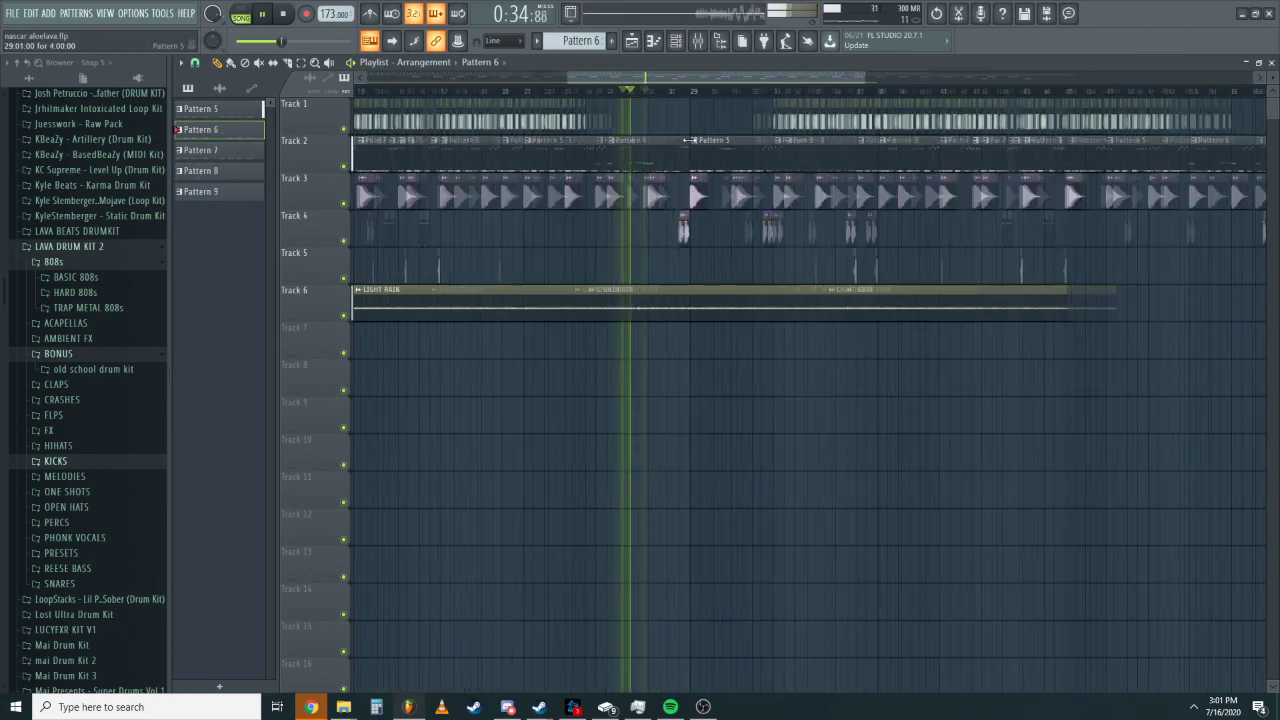
pyautogui.scroll(-5, 695, 134)
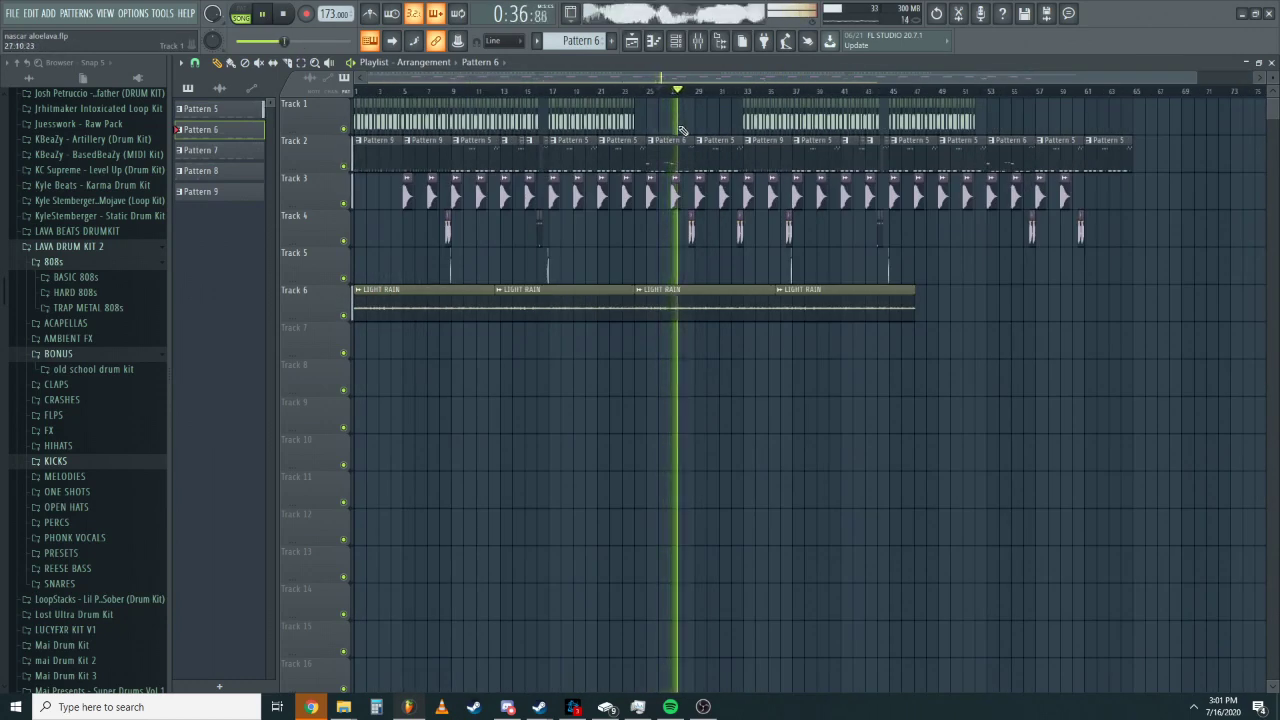
pyautogui.click(735, 92)
pyautogui.scroll(-1, 853, 124)
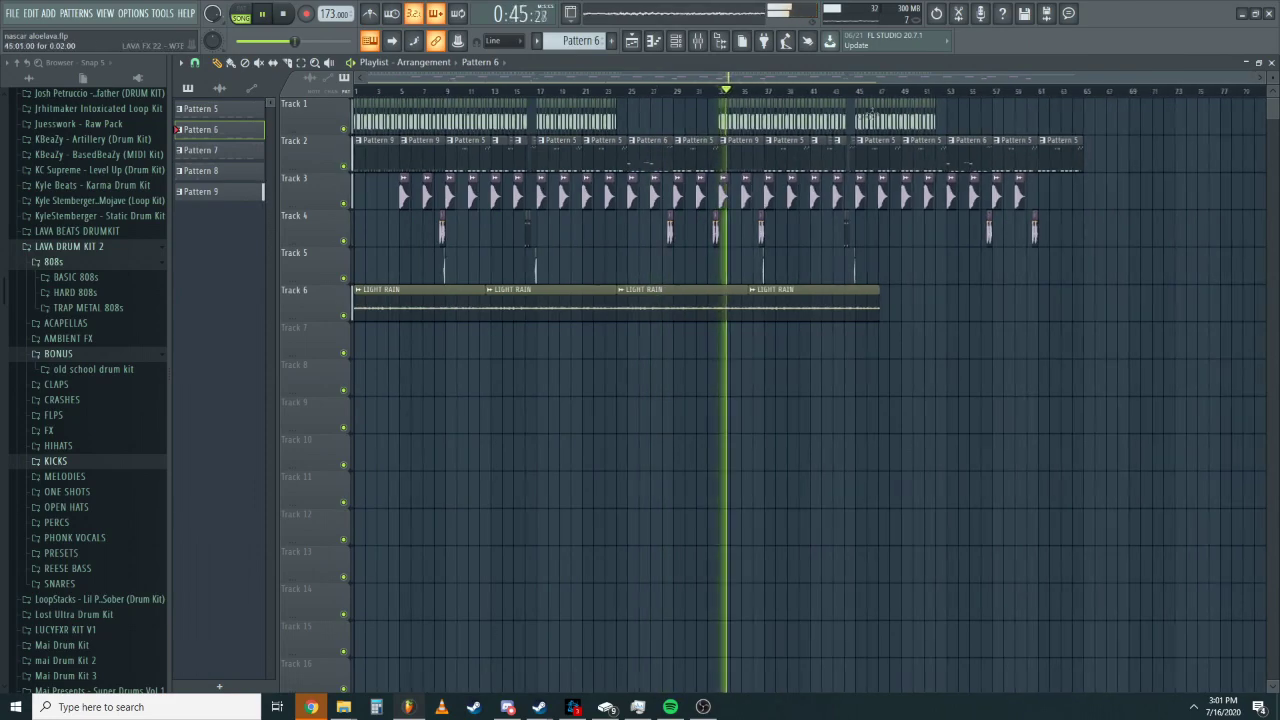
pyautogui.scroll(4, 916, 107)
pyautogui.scroll(-3, 797, 171)
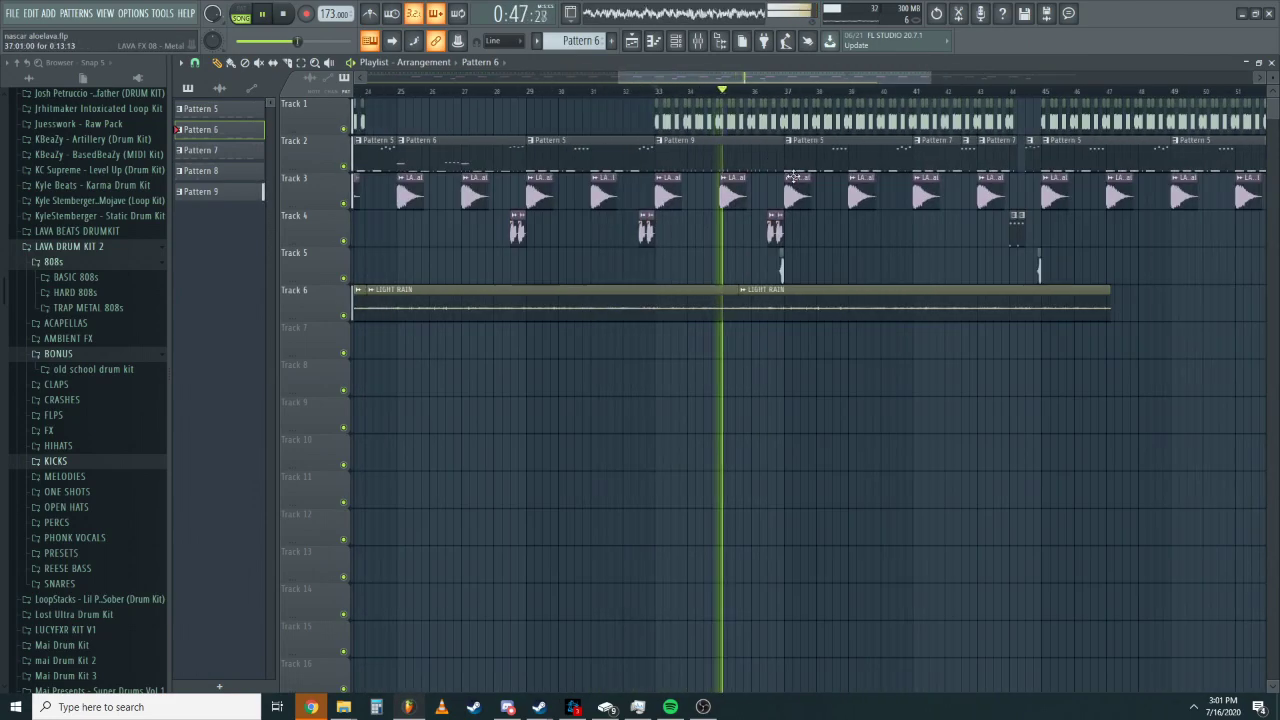
pyautogui.scroll(5, 805, 180)
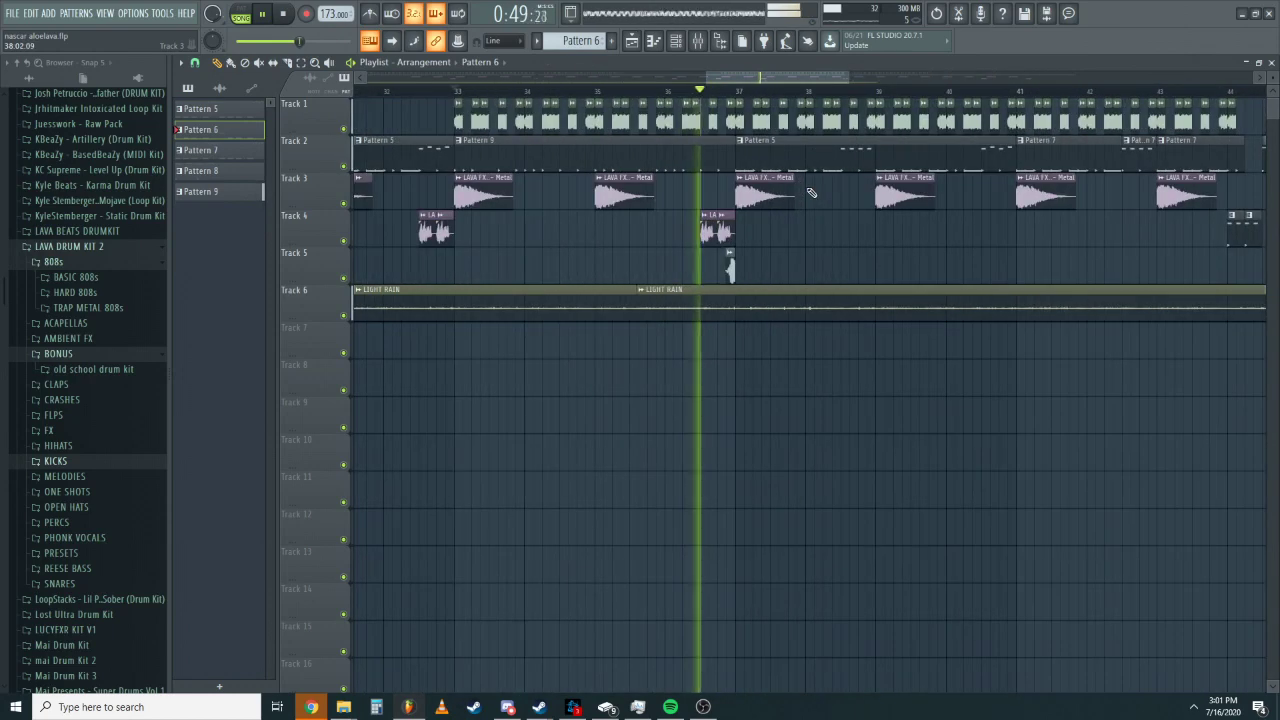
pyautogui.hotkey('ctrl', 's')
pyautogui.scroll(-5, 857, 193)
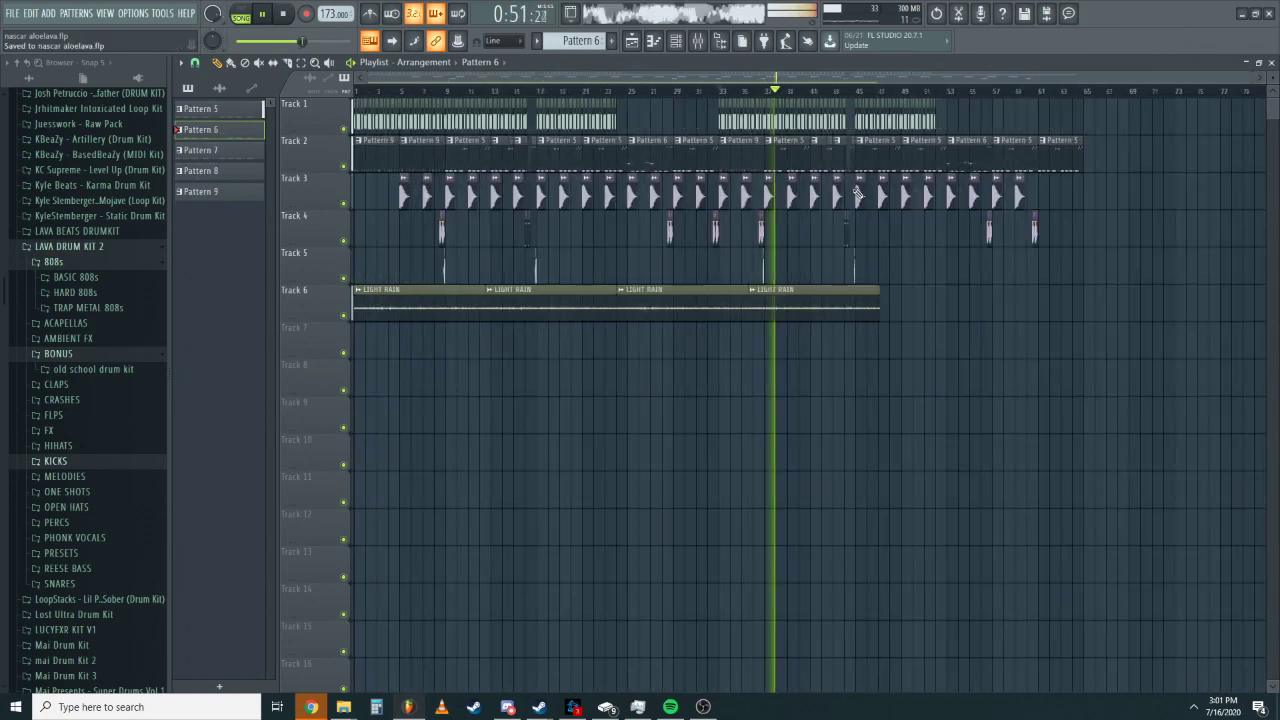
# Play the ending from bar 61 and place a Pattern 9 clip at bar 65 on track 2.
pyautogui.click(1041, 95)
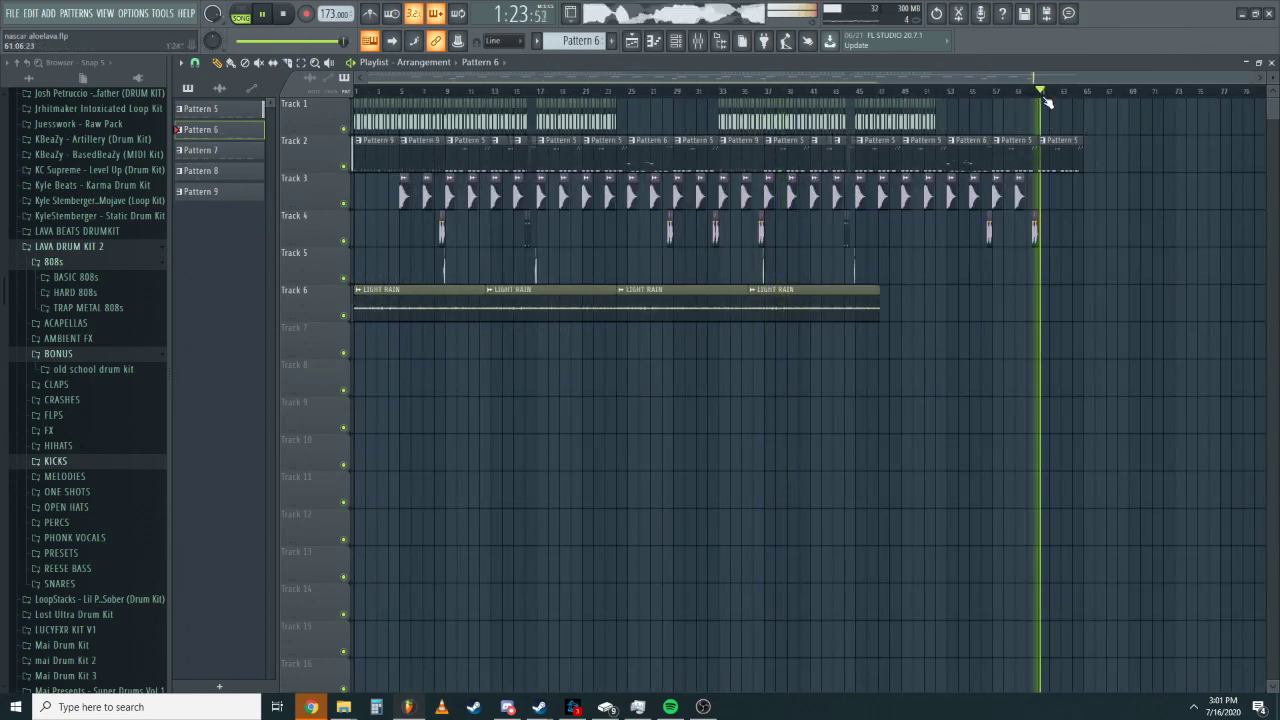
pyautogui.click(1092, 160)
pyautogui.click(1126, 241)
pyautogui.rightClick(1126, 241)
pyautogui.rightClick(1114, 163)
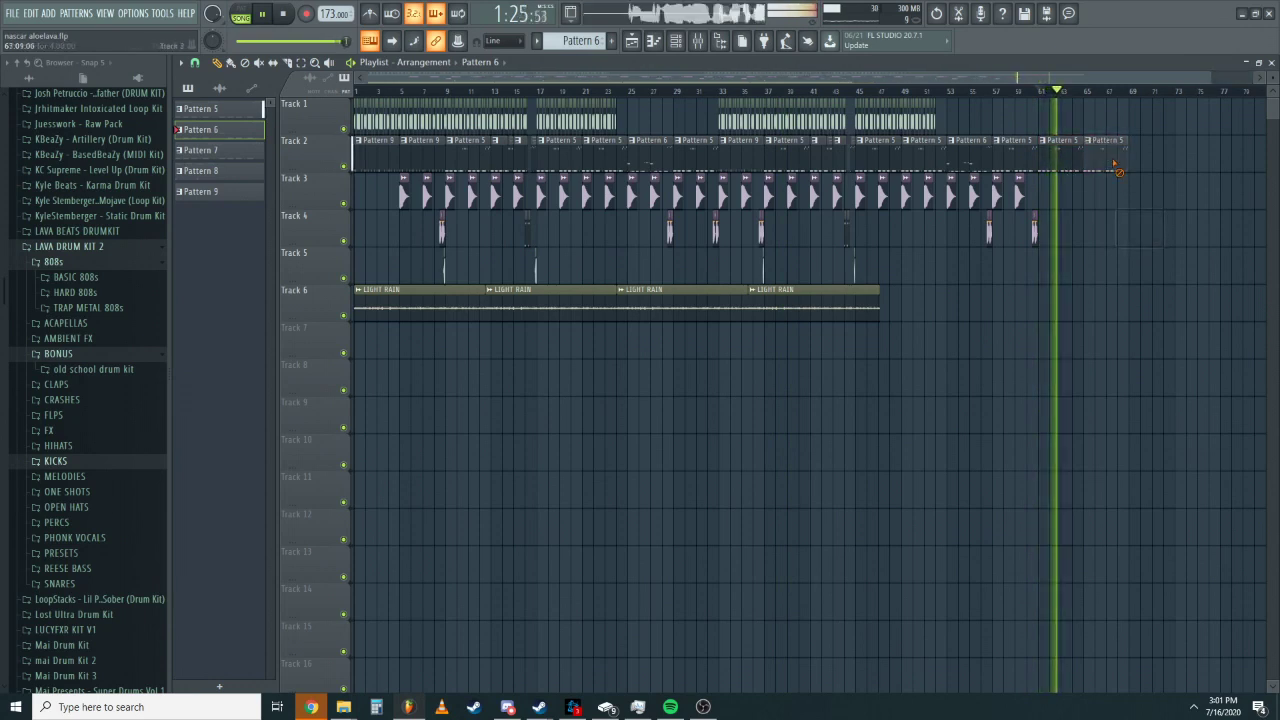
pyautogui.click(1106, 146)
# Duplicate the last LIGHT RAIN clip twice along track 6 and clear the stray Pattern 9 clip on track 8.
pyautogui.keyDown('ctrl'); pyautogui.moveTo(924, 342); pyautogui.dragTo(803, 305); pyautogui.keyUp('ctrl')
pyautogui.hotkey('ctrl', 'b')
pyautogui.hotkey('ctrl', 'b')
pyautogui.doubleClick(1202, 366)
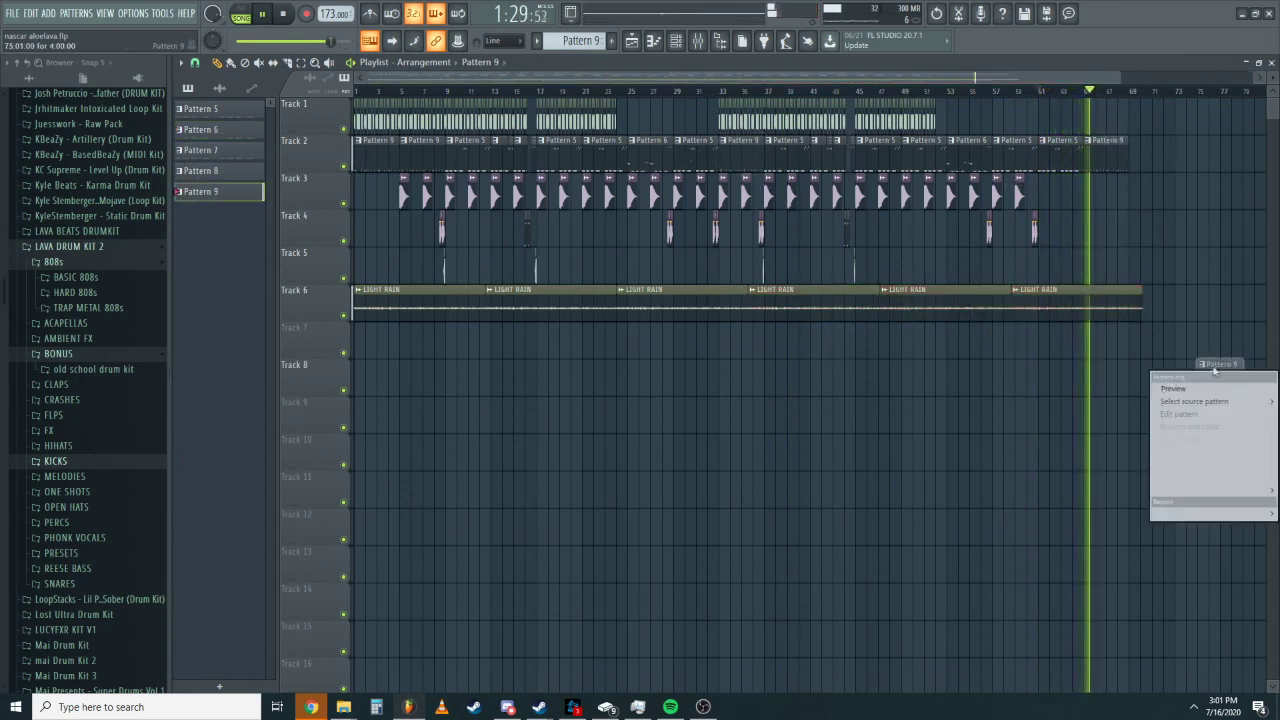
pyautogui.click(1231, 280)
pyautogui.hotkey('ctrl', 'z')
# Stop playback and cut the excess off the last LIGHT RAIN clip at bar 69.
pyautogui.press('space')
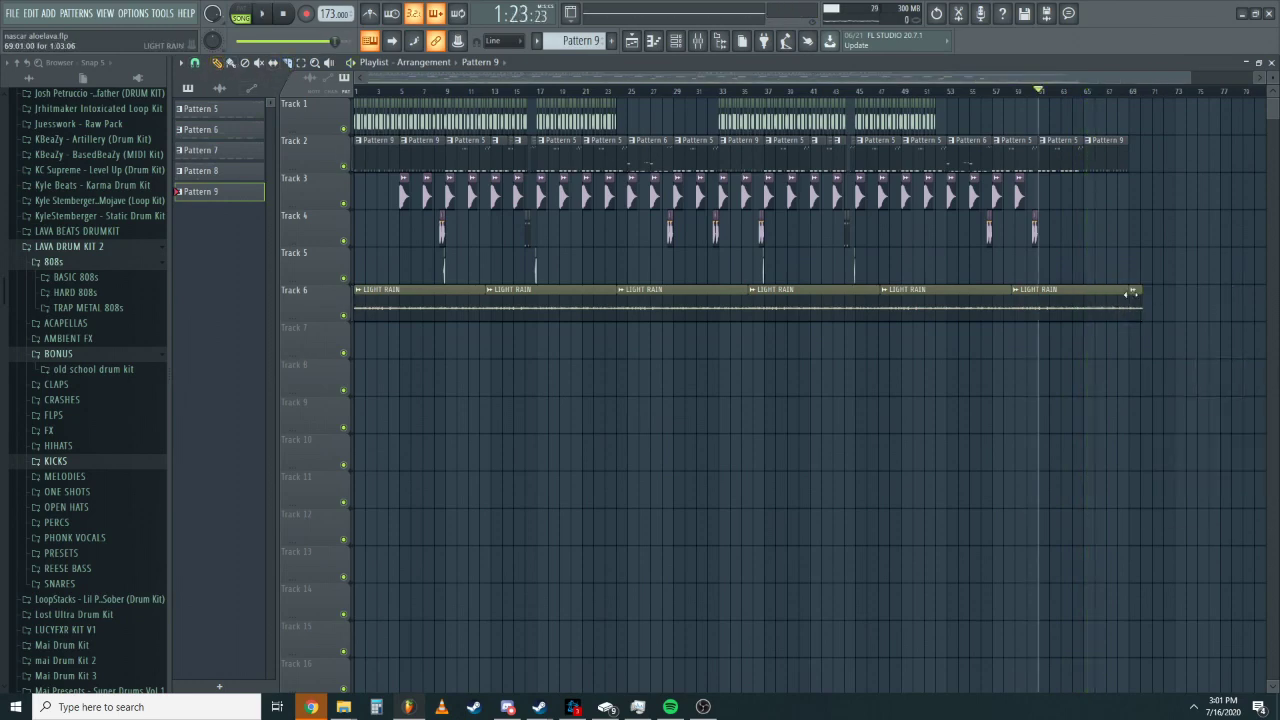
pyautogui.scroll(8, 631, 166)
pyautogui.scroll(-10, 635, 162)
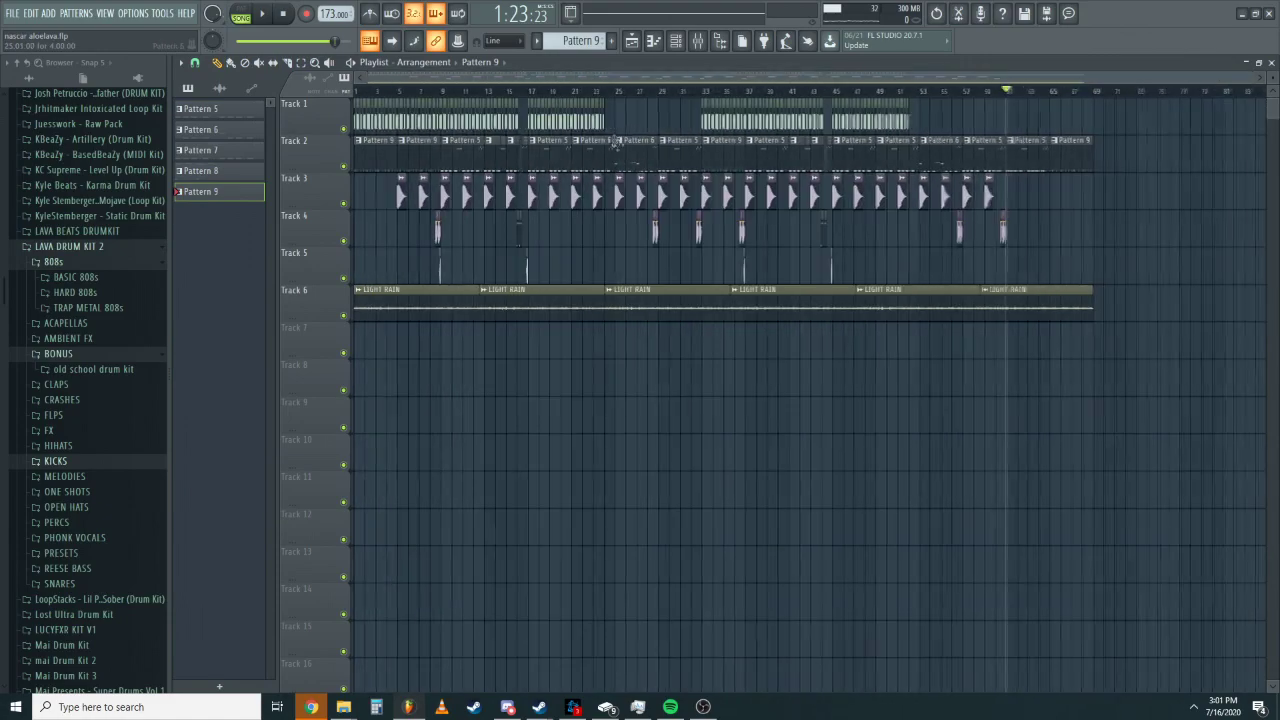
# Play the whole arrangement from the start and lower the system volume while listening.
pyautogui.moveTo(502, 92); pyautogui.dragTo(421, 90)
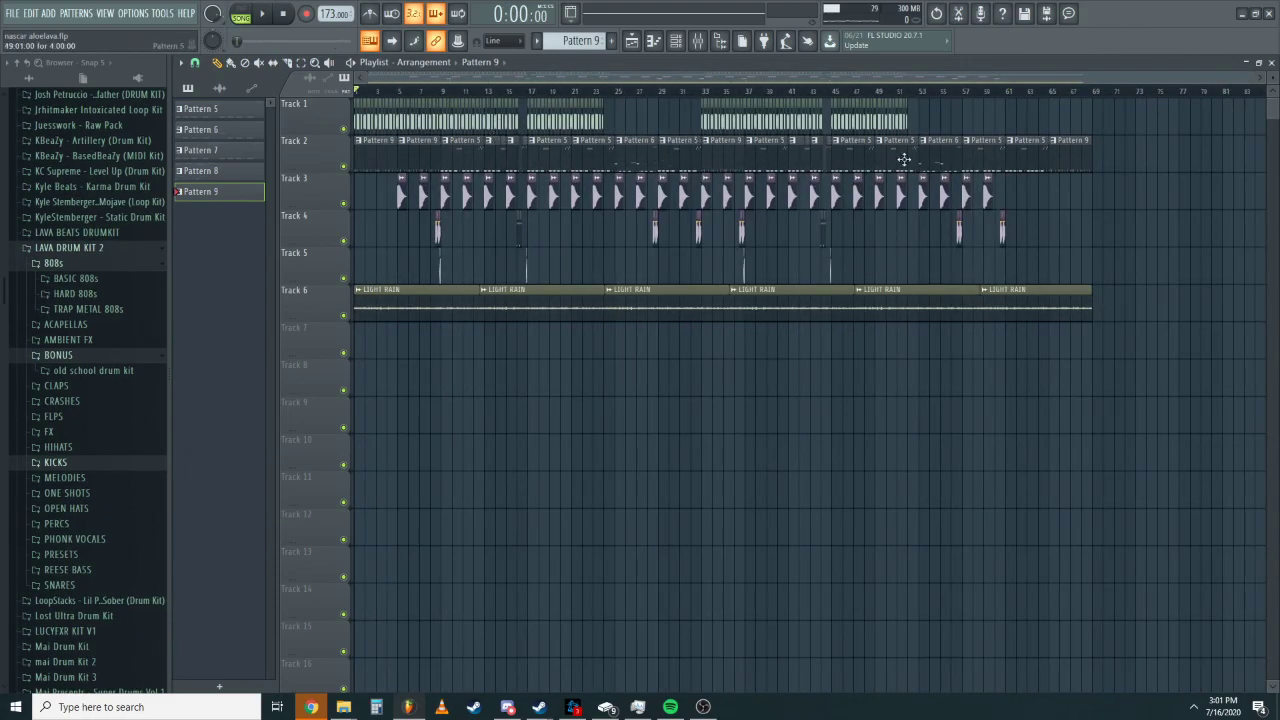
pyautogui.click(703, 707)
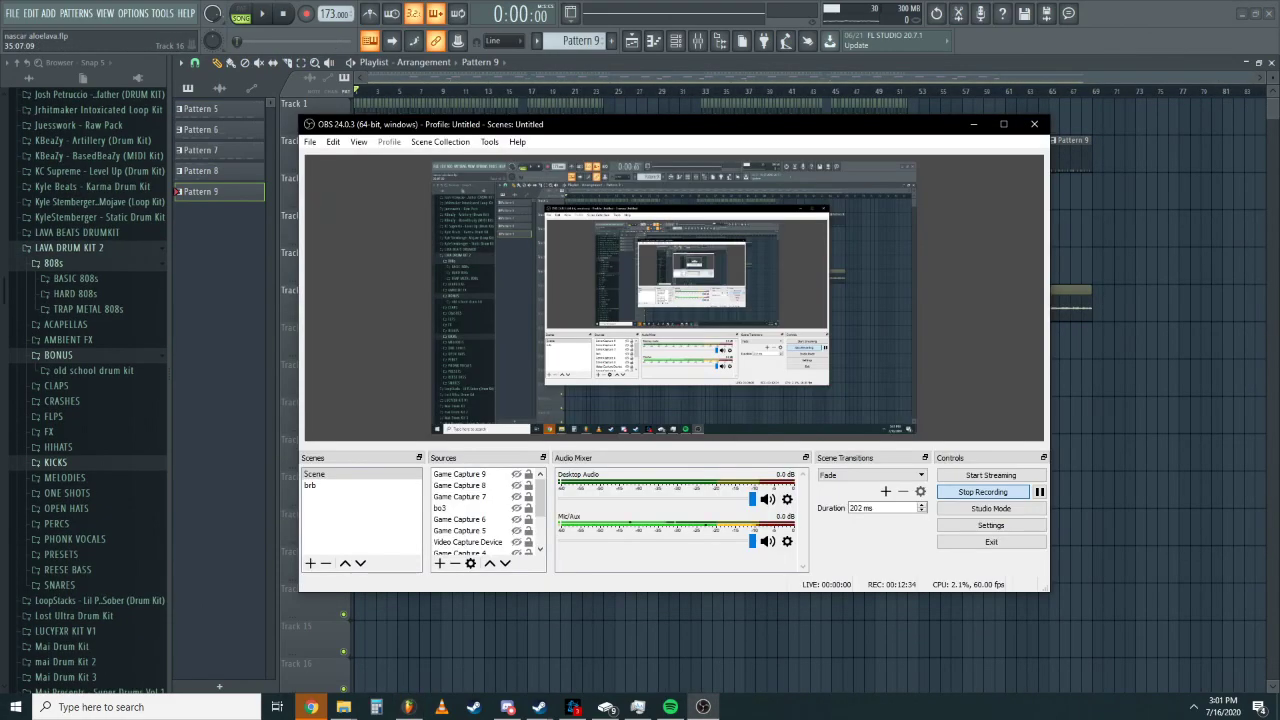
pyautogui.click(703, 707)
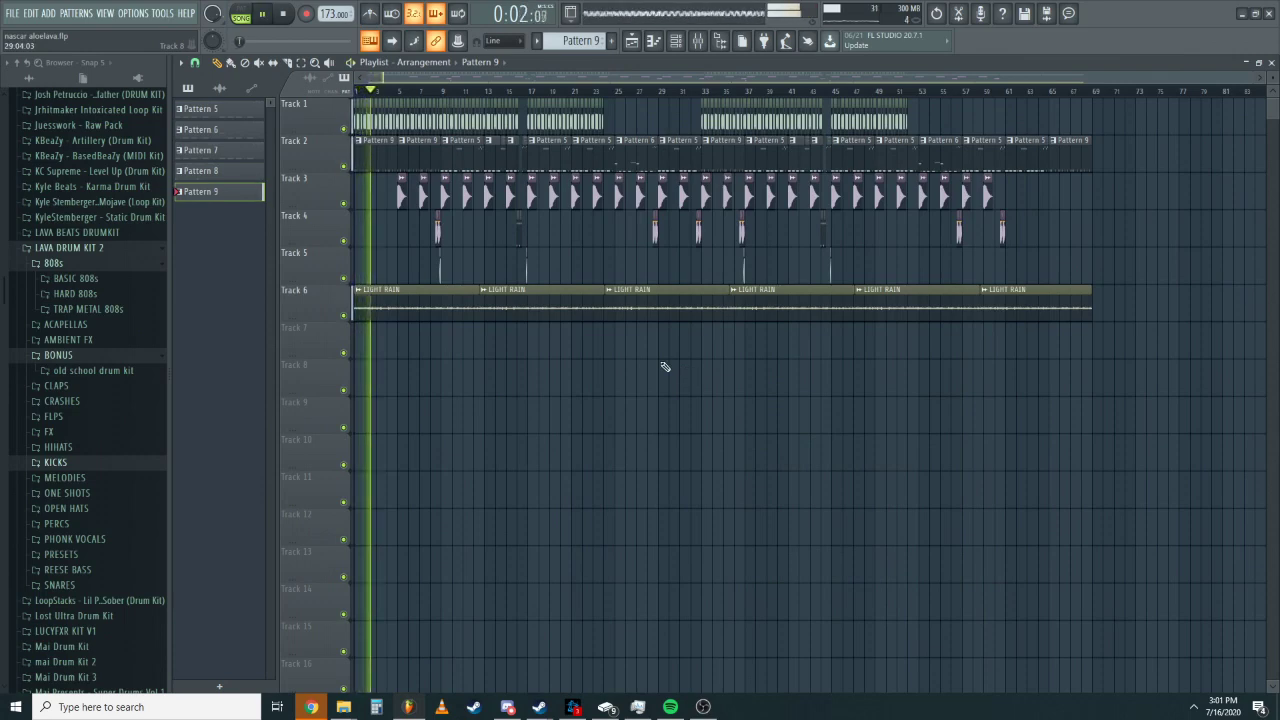
pyautogui.click(312, 707)
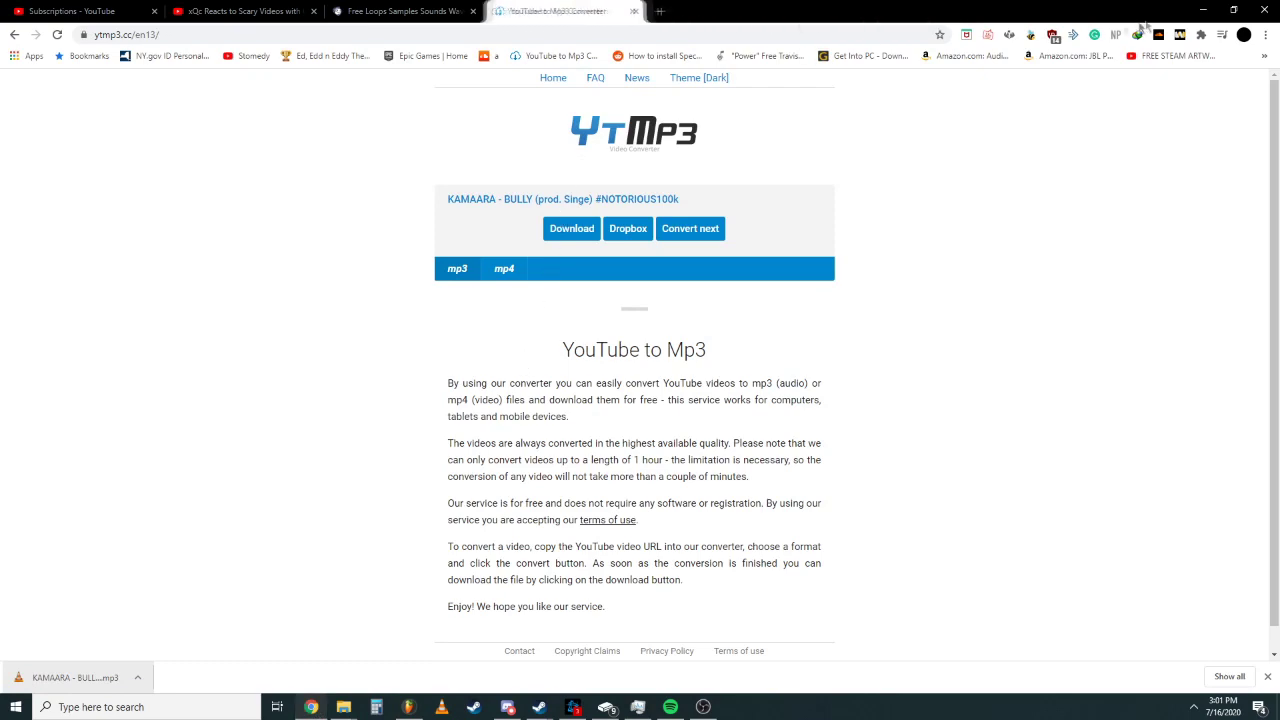
pyautogui.click(1200, 11)
pyautogui.press('XF86AudioLowerVolume')
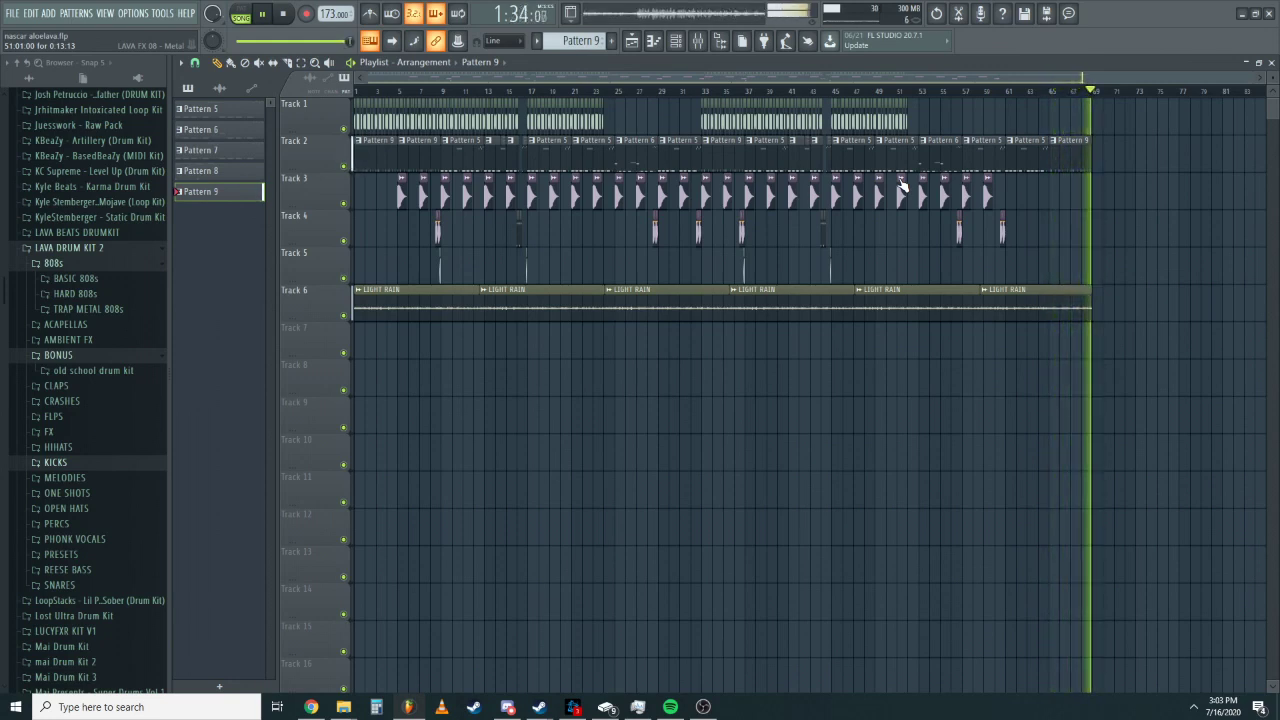
# Stop the arrangement's playback and switch to Spotify.
pyautogui.press('space')
pyautogui.click(670, 706)
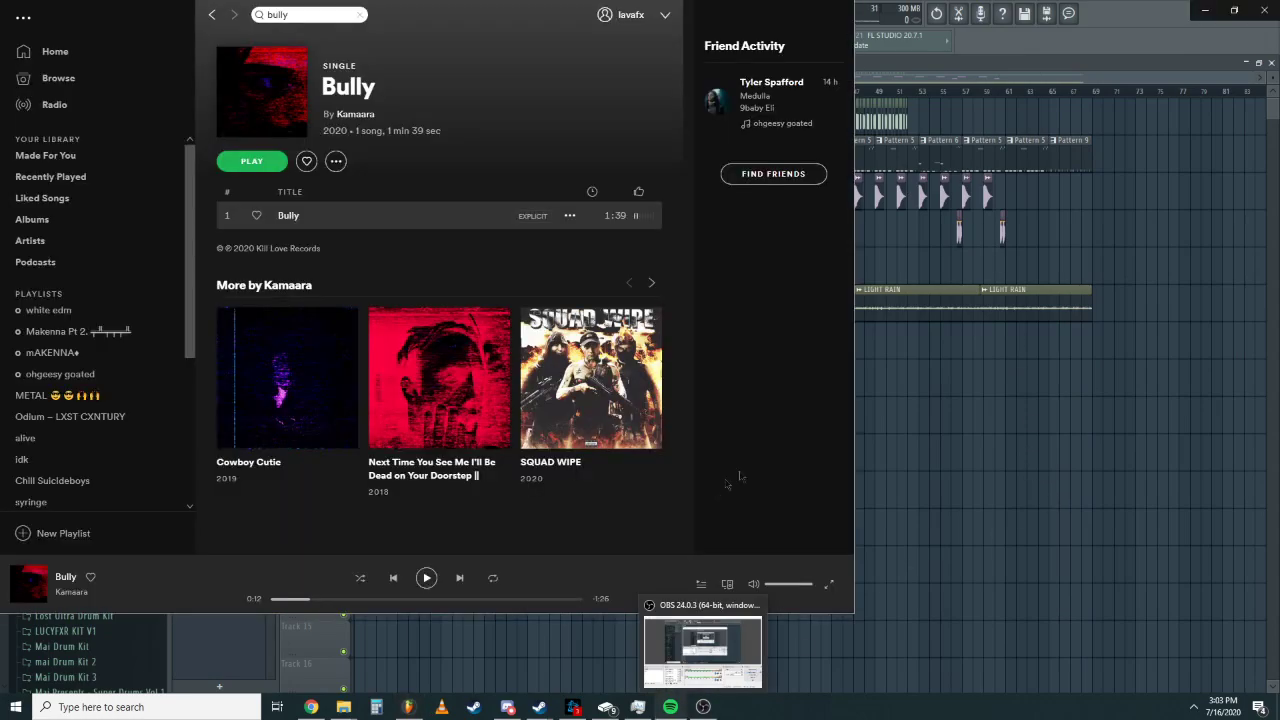